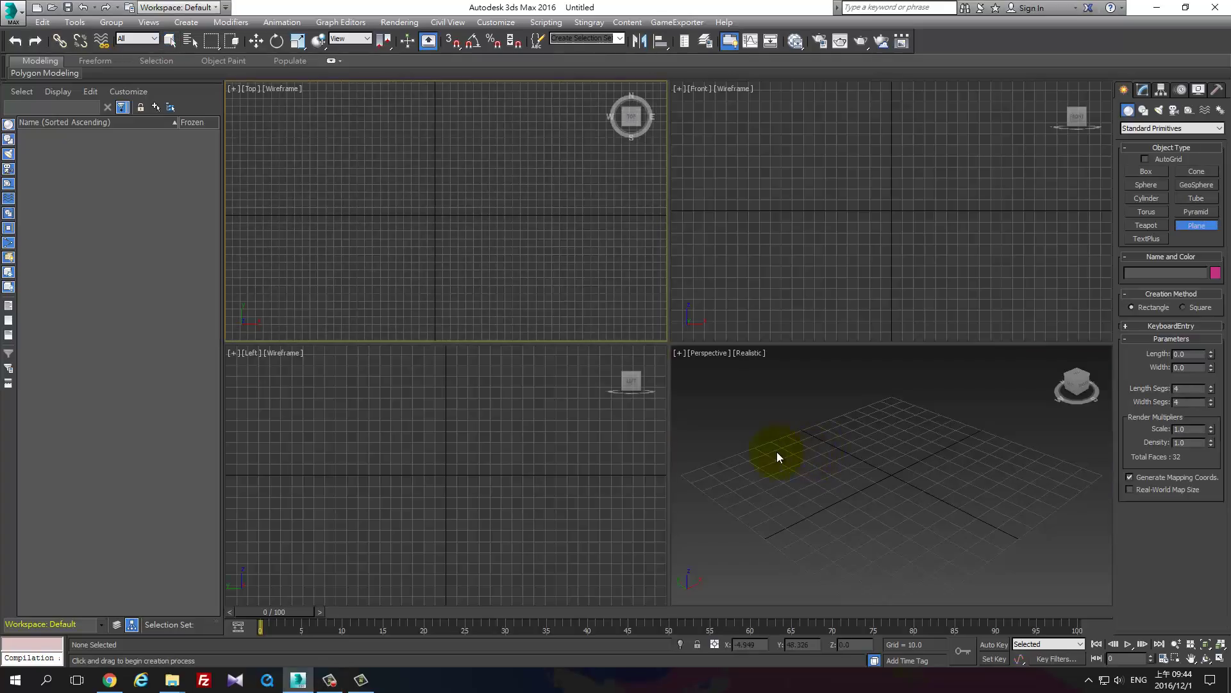
# Step: With grid snapping on, draw a 200 × 210 ground plane in the Top viewport
pyautogui.press('s')
pyautogui.moveTo(875, 478); pyautogui.dragTo(1135, 645)
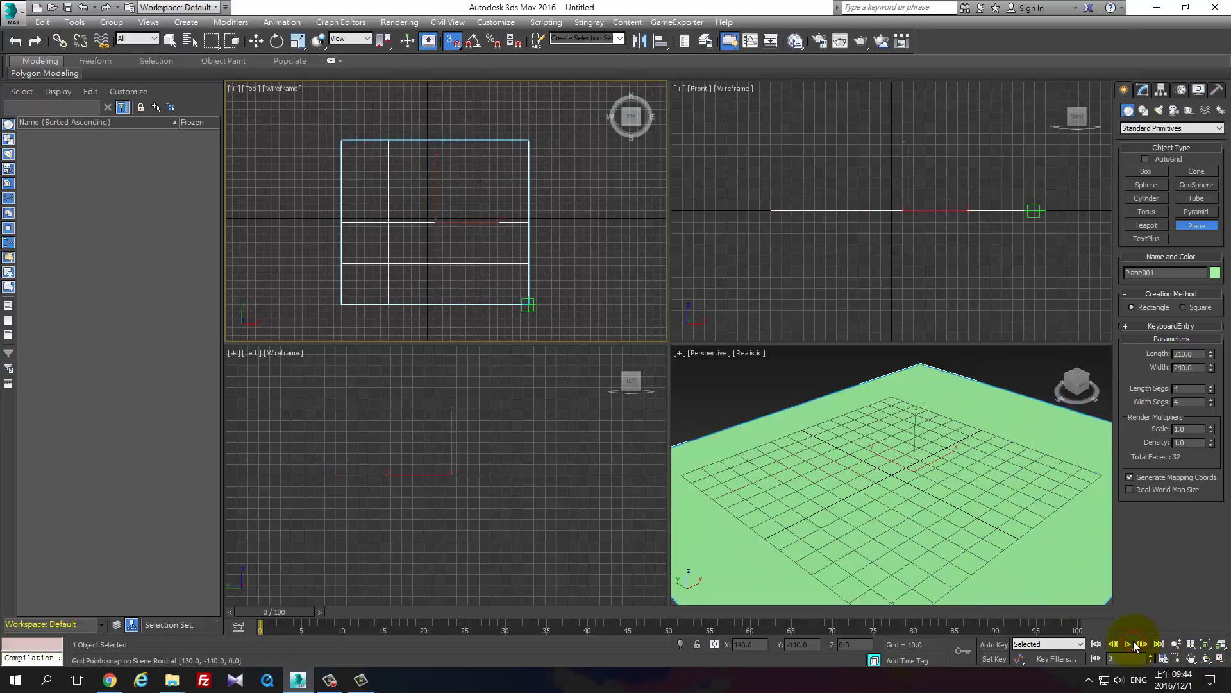
pyautogui.moveTo(1133, 644); pyautogui.dragTo(1133, 644)
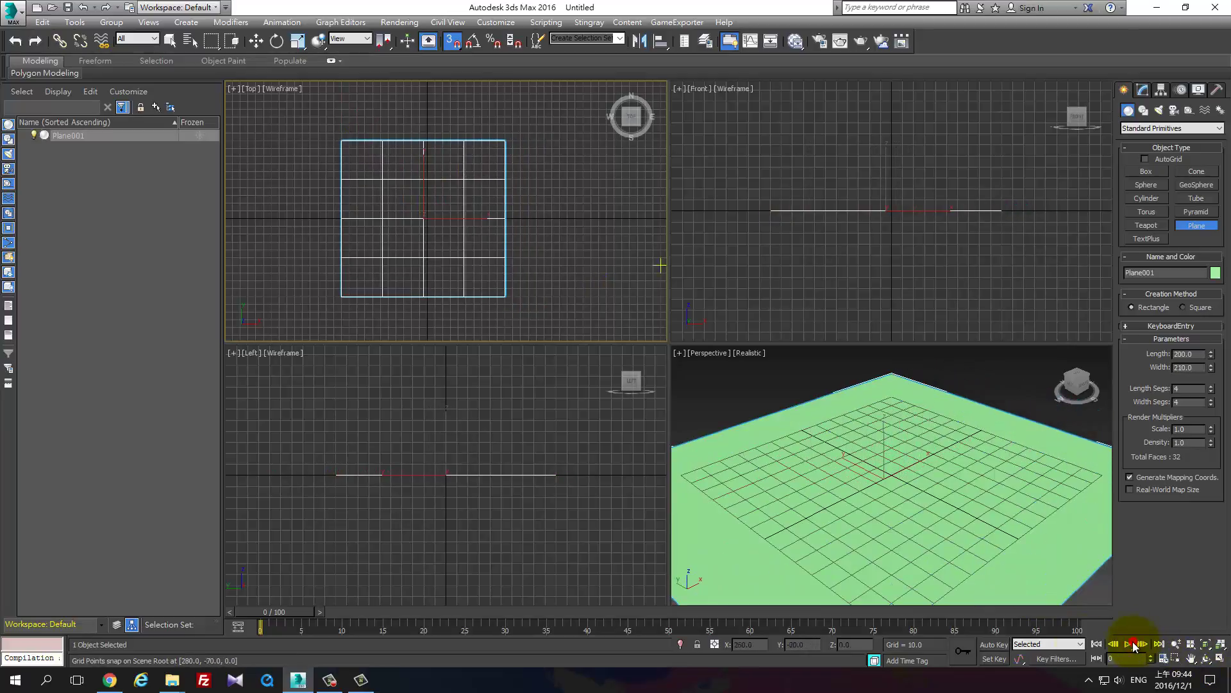
pyautogui.click(1199, 646)
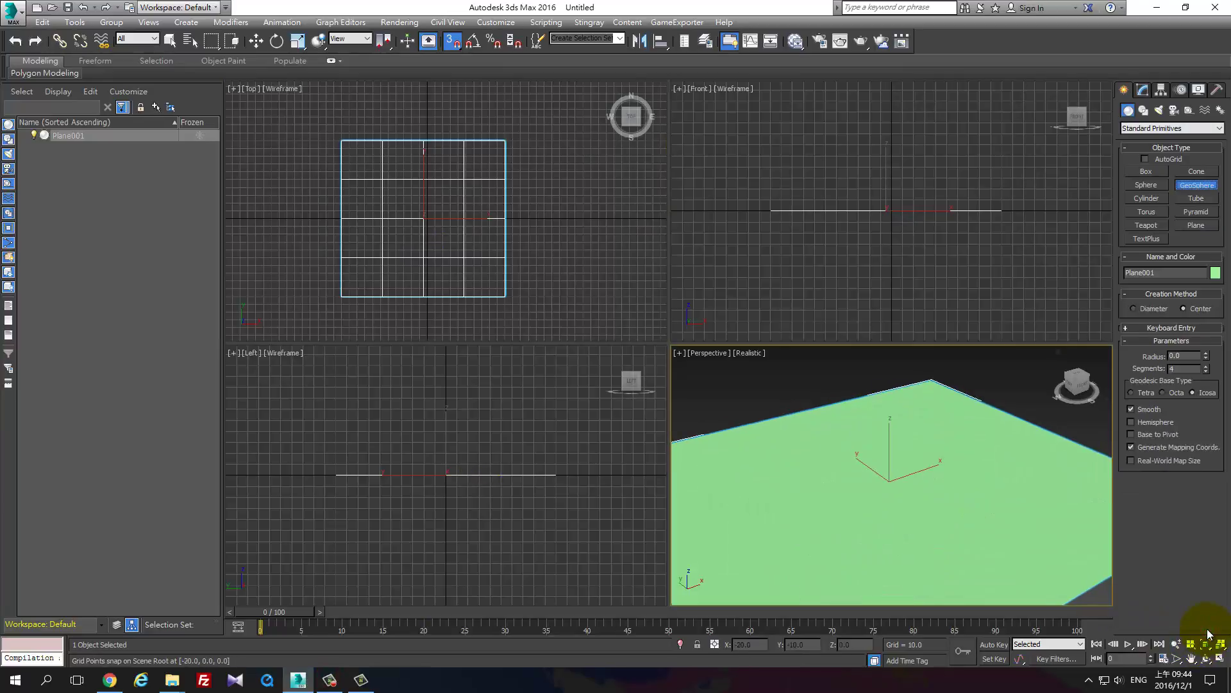
# Step: Centre the plane at X 0 and create a radius-20 GeoSphere at the origin, raised to Z 20
pyautogui.click(489, 226)
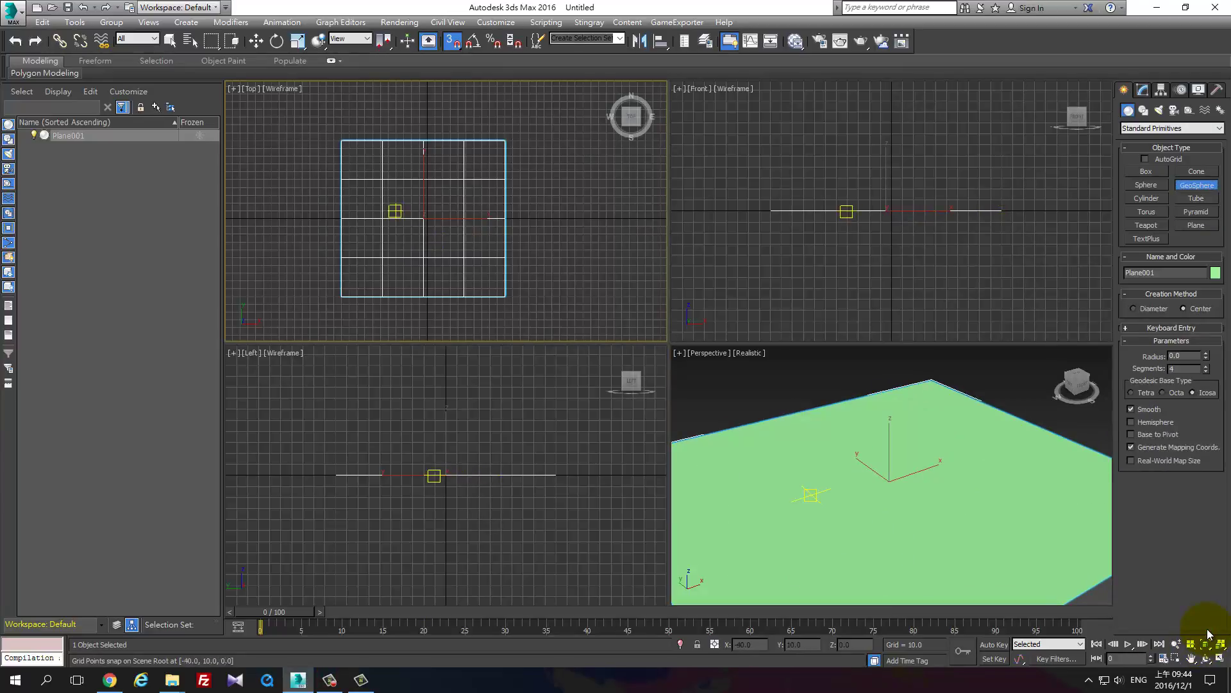
pyautogui.press('w')
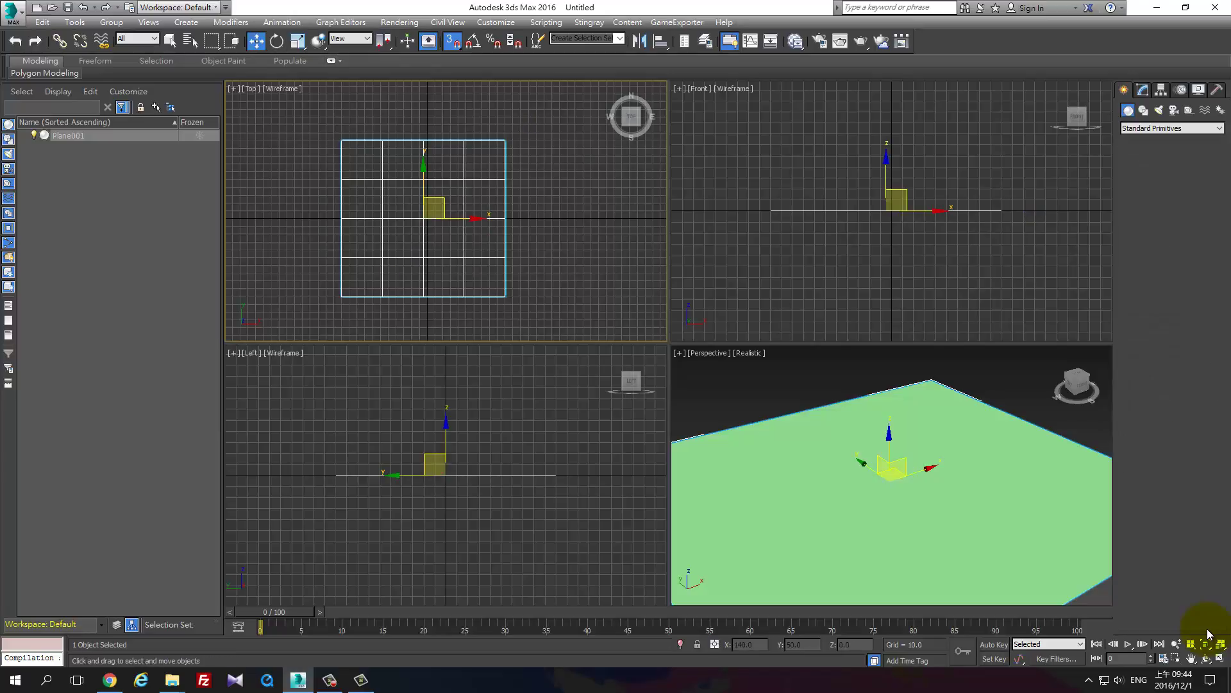
pyautogui.write('0')
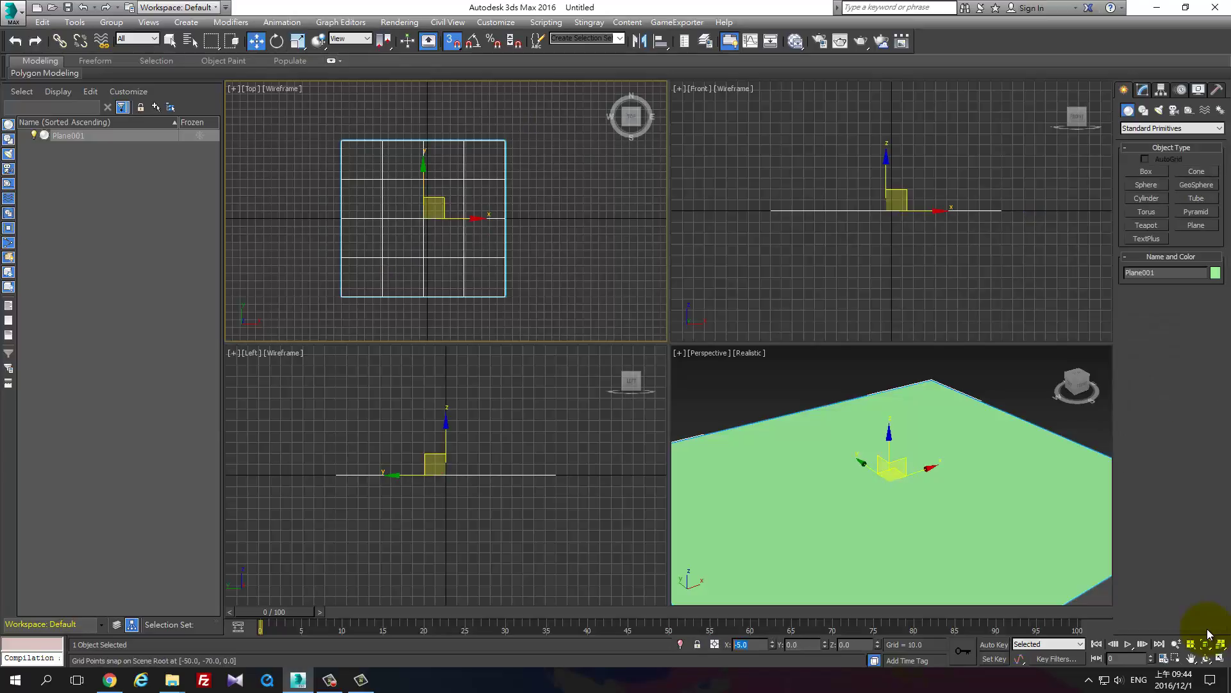
pyautogui.press('Return')
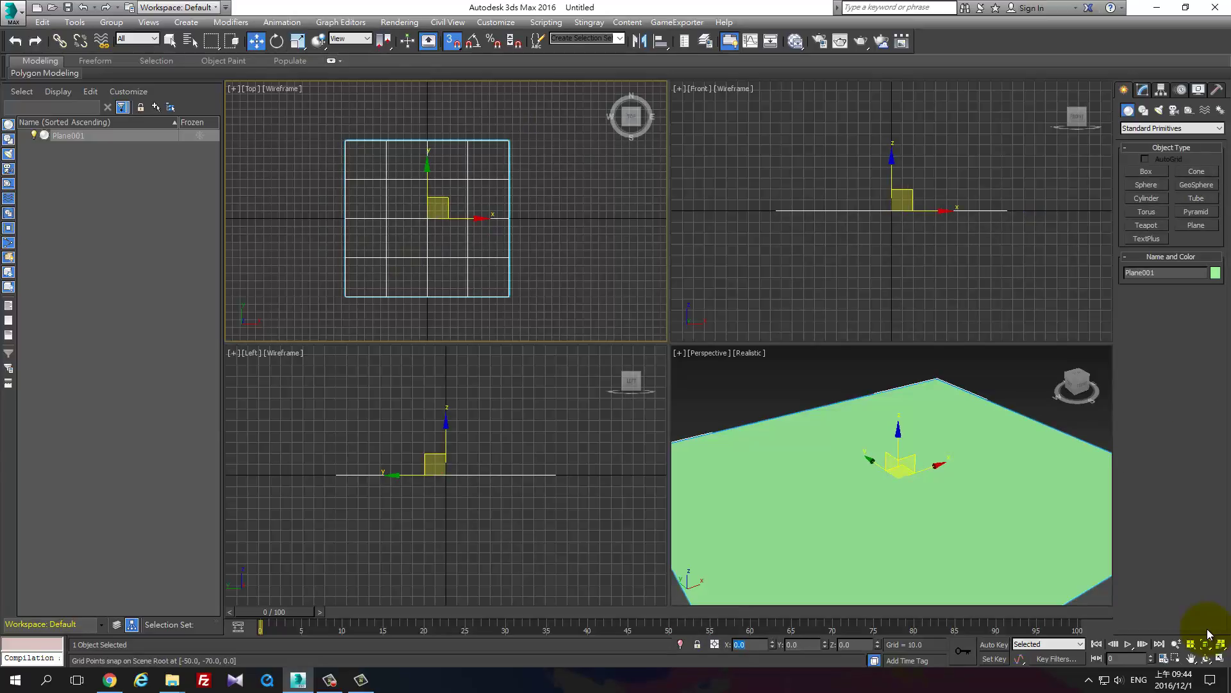
pyautogui.press(';')
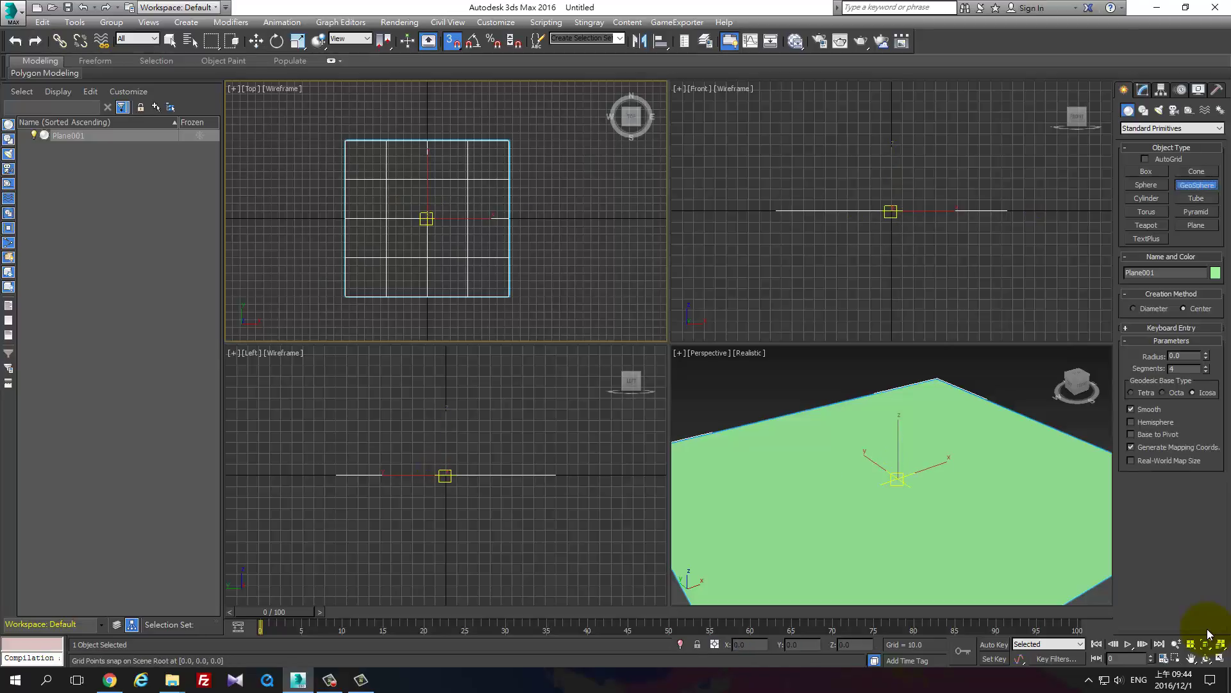
pyautogui.press(';')
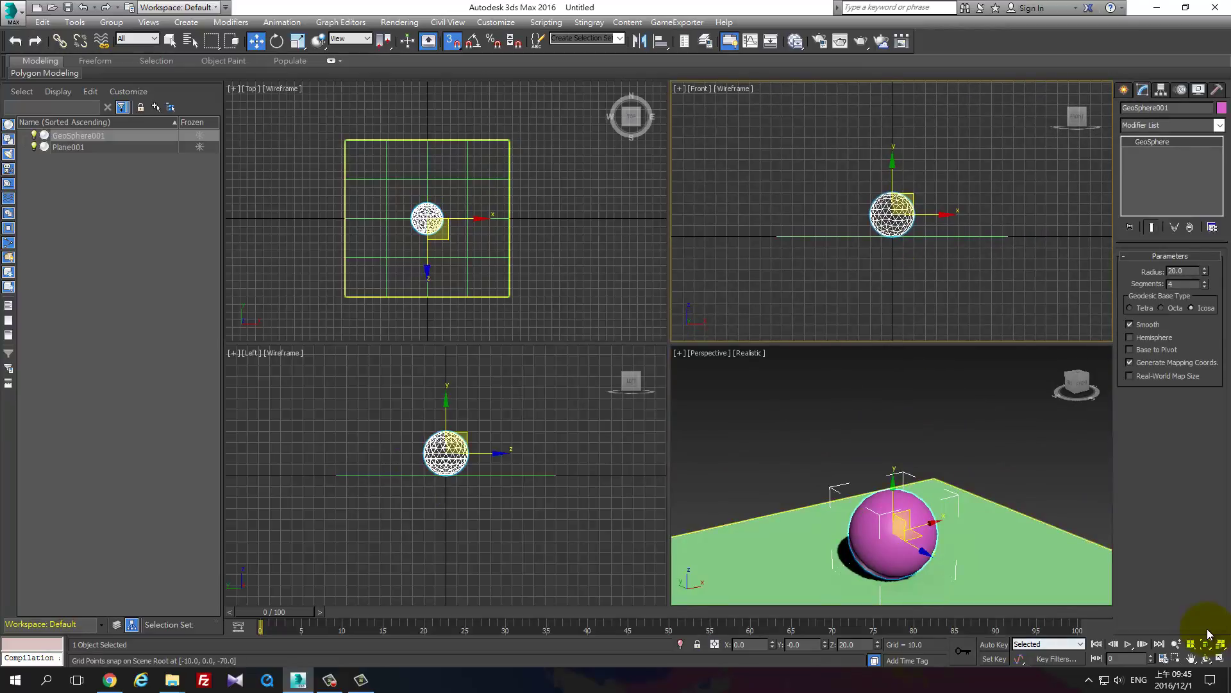
# Step: Set the animation length to 32 frames and choose a default tangent type for new keys
pyautogui.moveTo(898, 628)
pyautogui.keyDown('ctrl'); pyautogui.keyDown('alt'); pyautogui.mouseDown(button='right')
pyautogui.moveTo(754, 629)
pyautogui.moveTo(1071, 628)
pyautogui.mouseUp(button='right'); pyautogui.keyUp('alt'); pyautogui.keyUp('ctrl')
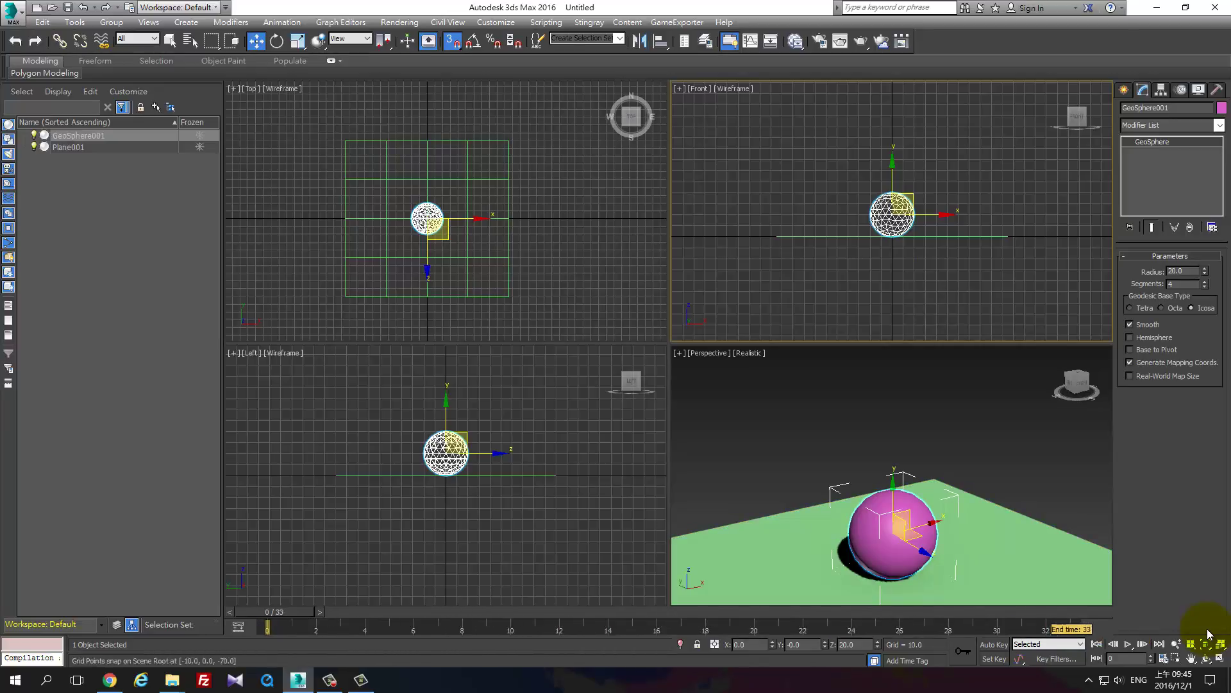
pyautogui.keyDown('ctrl'); pyautogui.keyDown('alt'); pyautogui.moveTo(1071, 628); pyautogui.dragTo(1084, 629, button='right'); pyautogui.keyUp('alt'); pyautogui.keyUp('ctrl')
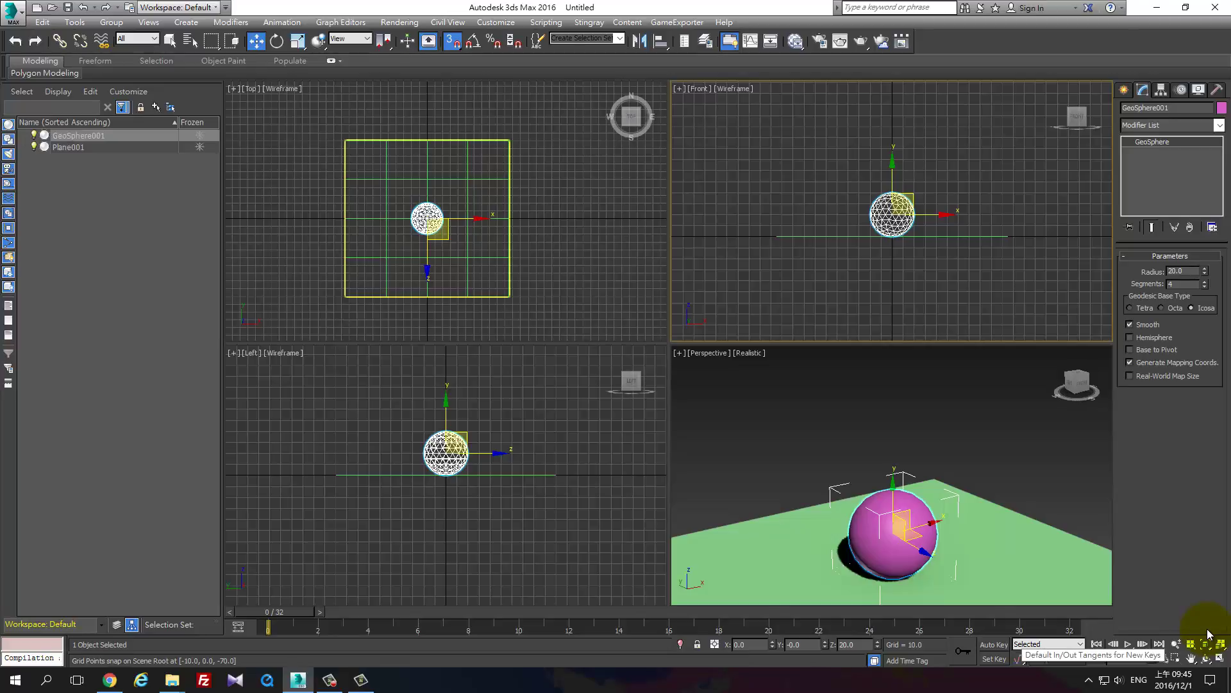
pyautogui.moveTo(1020, 659); pyautogui.dragTo(1019, 587)
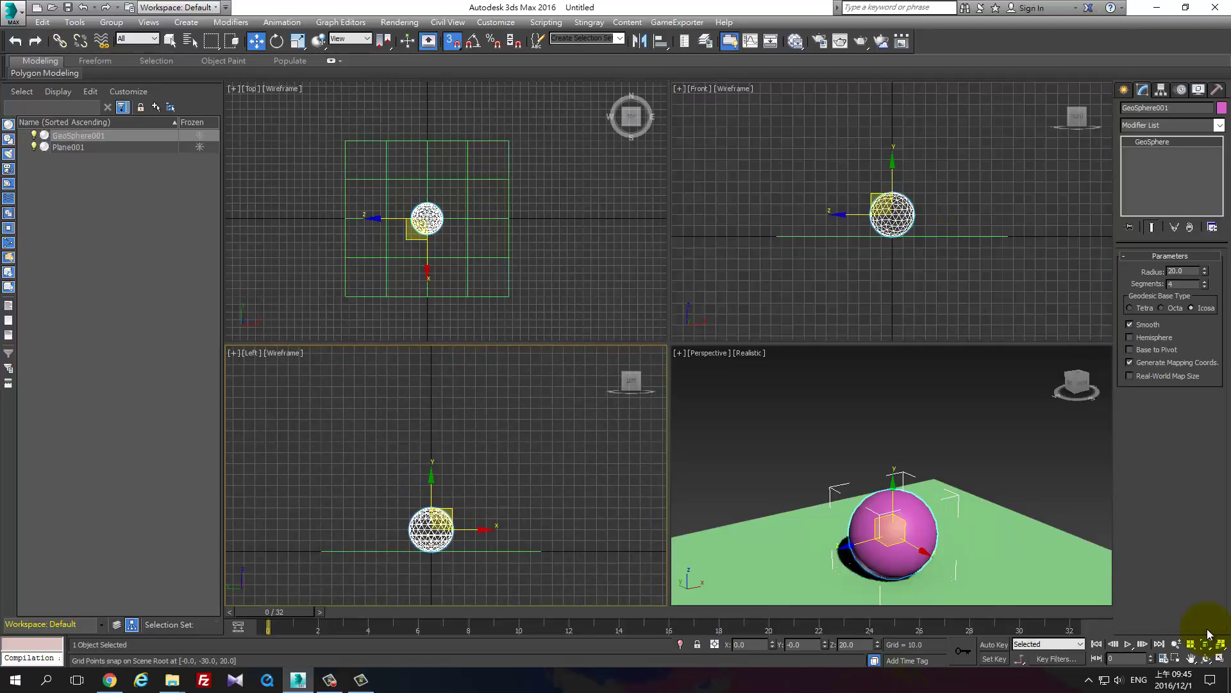
# Step: Preview the animation, turn on Auto Key and go to frame 16
pyautogui.press('/')
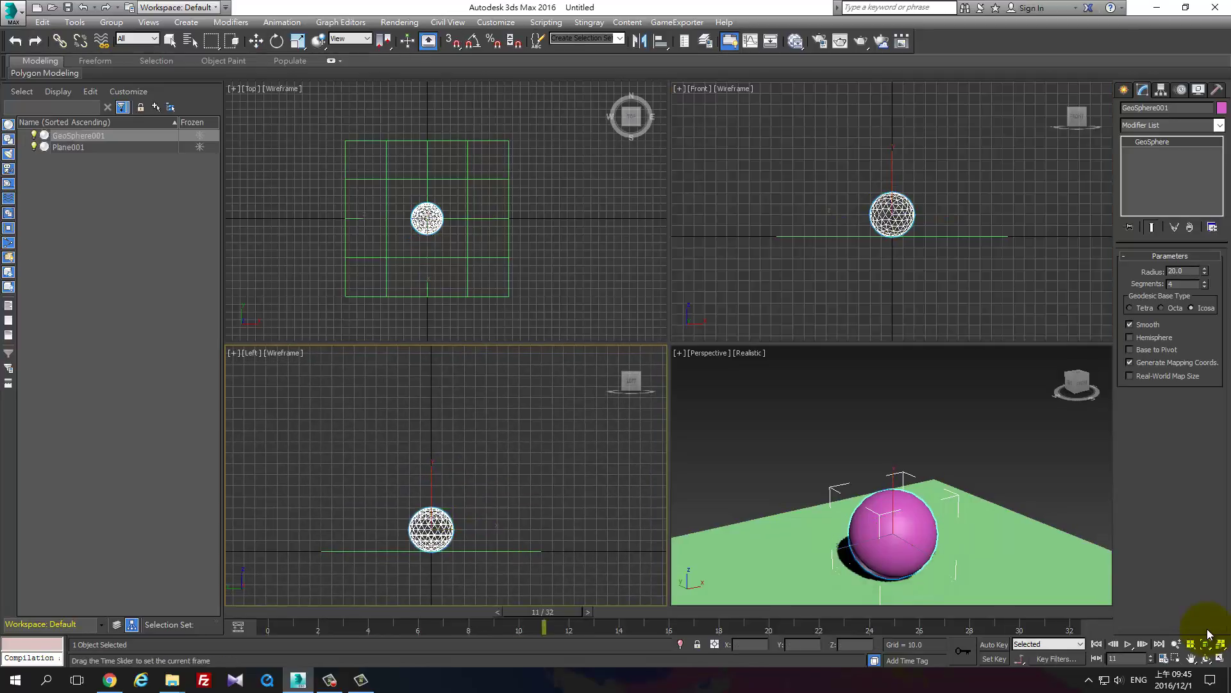
pyautogui.press('n')
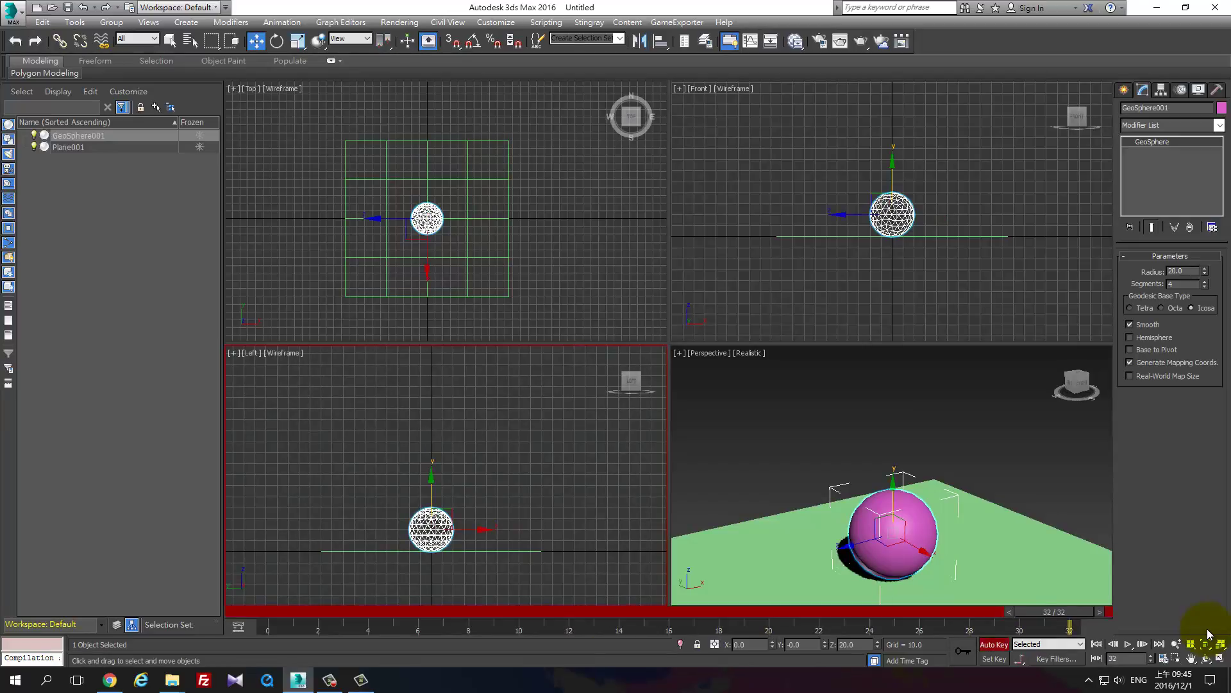
pyautogui.press('/')
pyautogui.press('/')
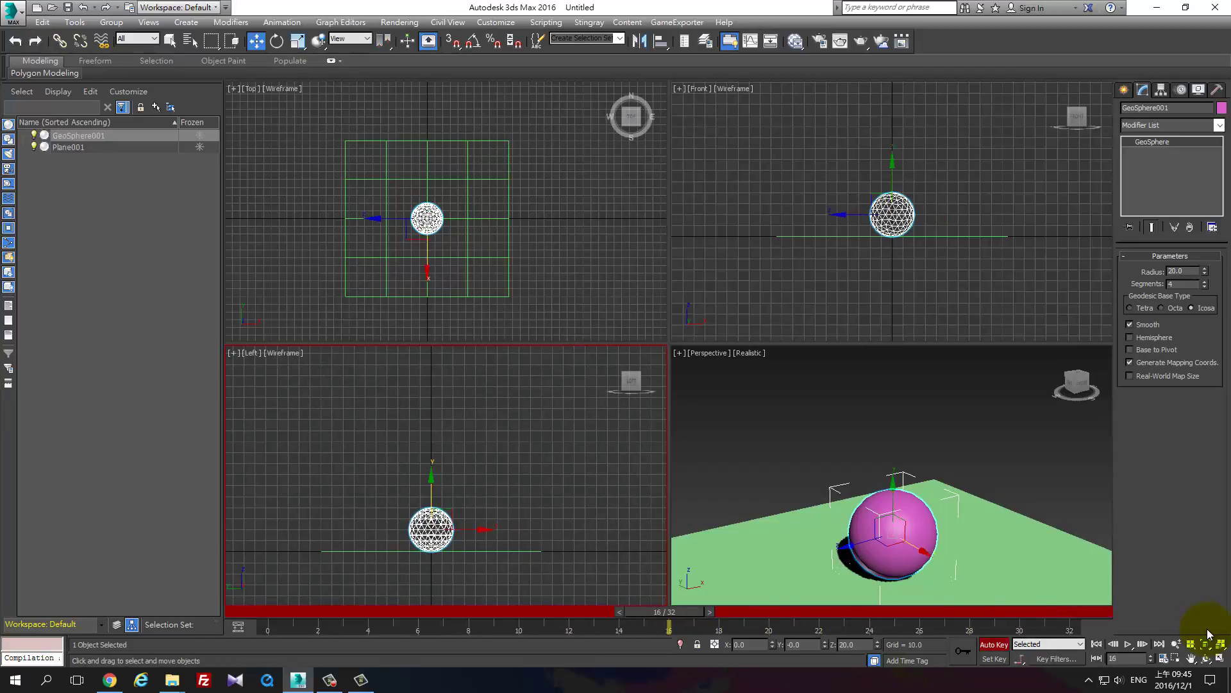
pyautogui.hotkey('shift', 'z')
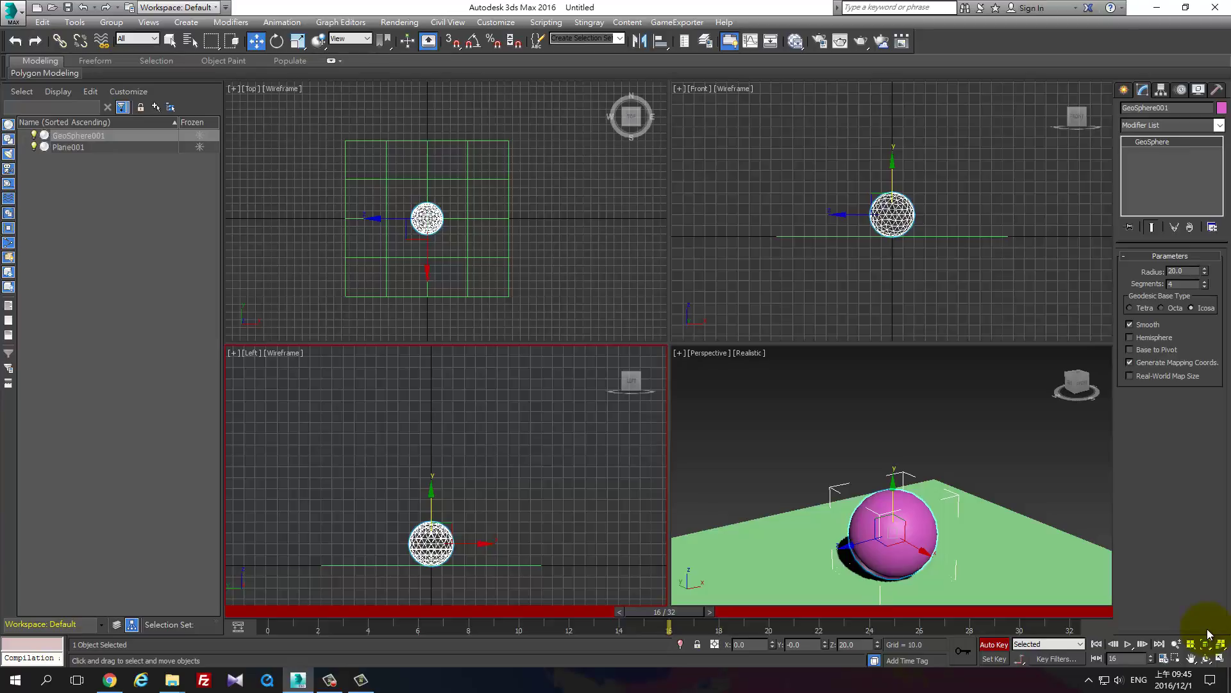
# Step: Key the sphere at Y 0, Z 120 at frame 16 and play the rise
pyautogui.press('Tab')
pyautogui.write('1')
pyautogui.press('Return')
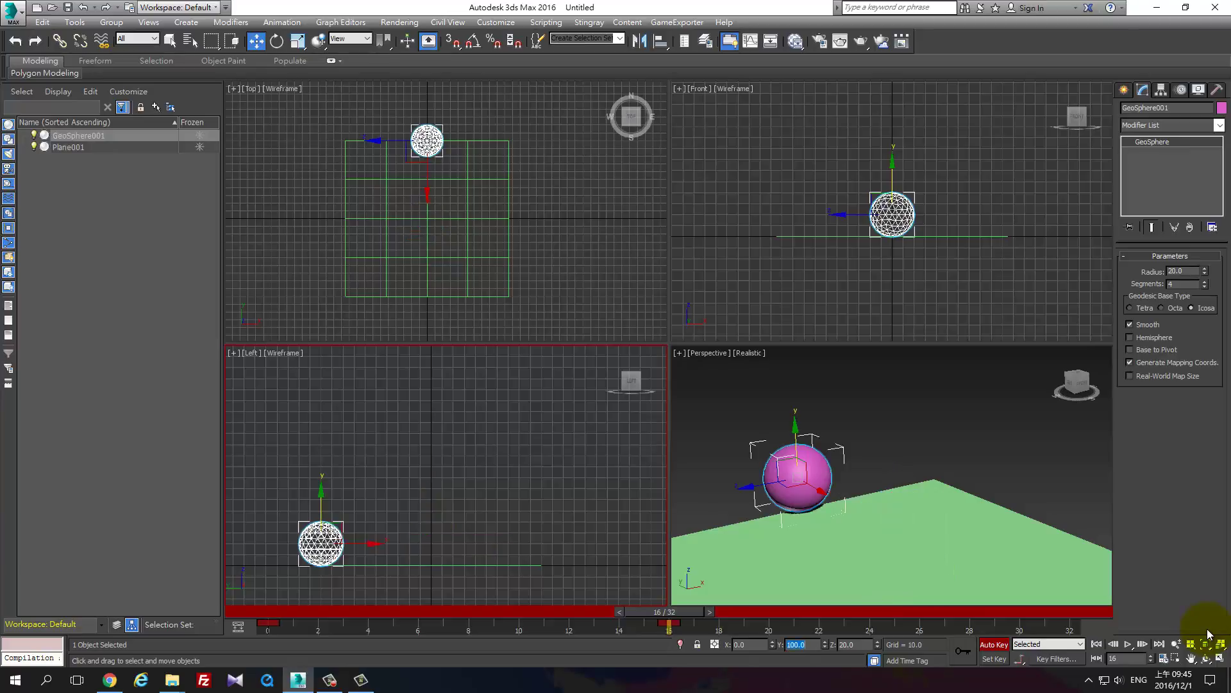
pyautogui.write('0')
pyautogui.press('Tab')
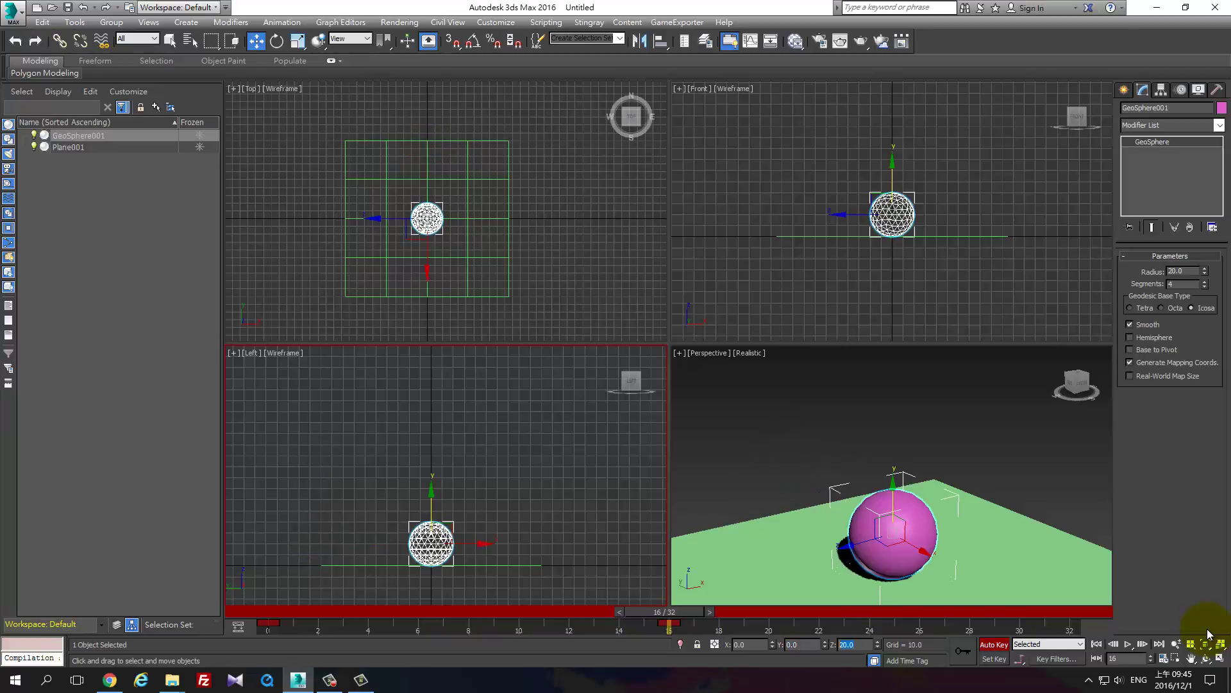
pyautogui.write('120')
pyautogui.press('Return')
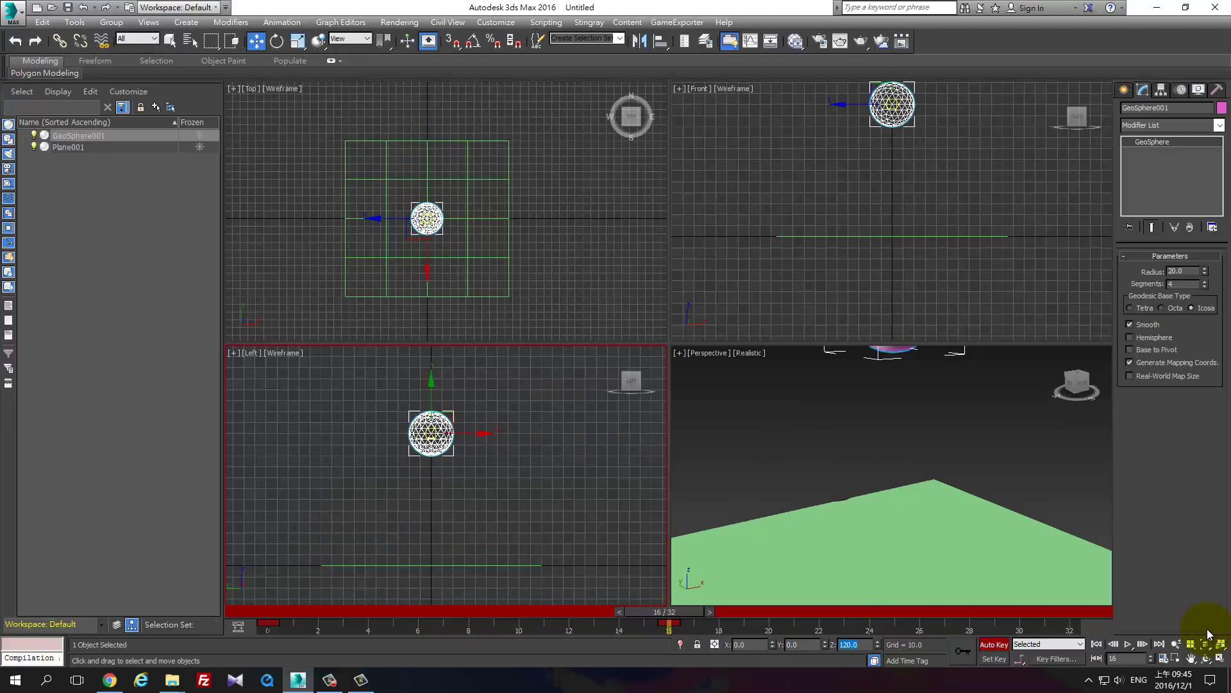
pyautogui.press('/')
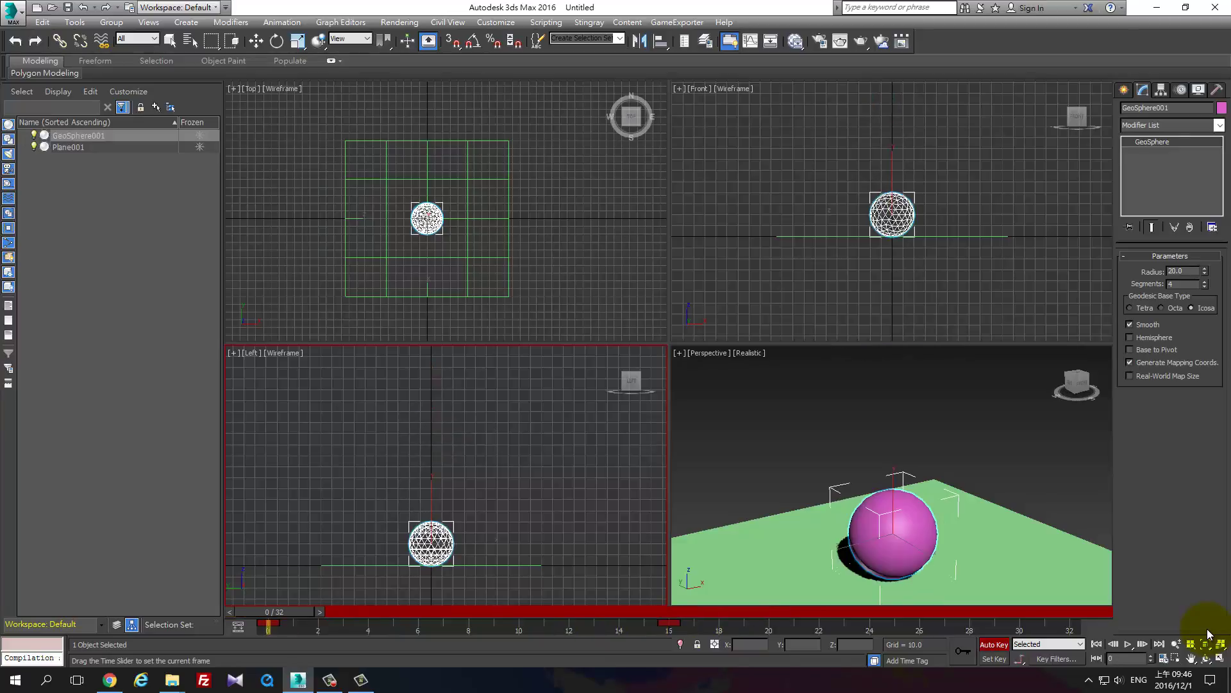
# Step: Key the sphere back down to Z 20 at frame 32 and play the bounce
pyautogui.press('w')
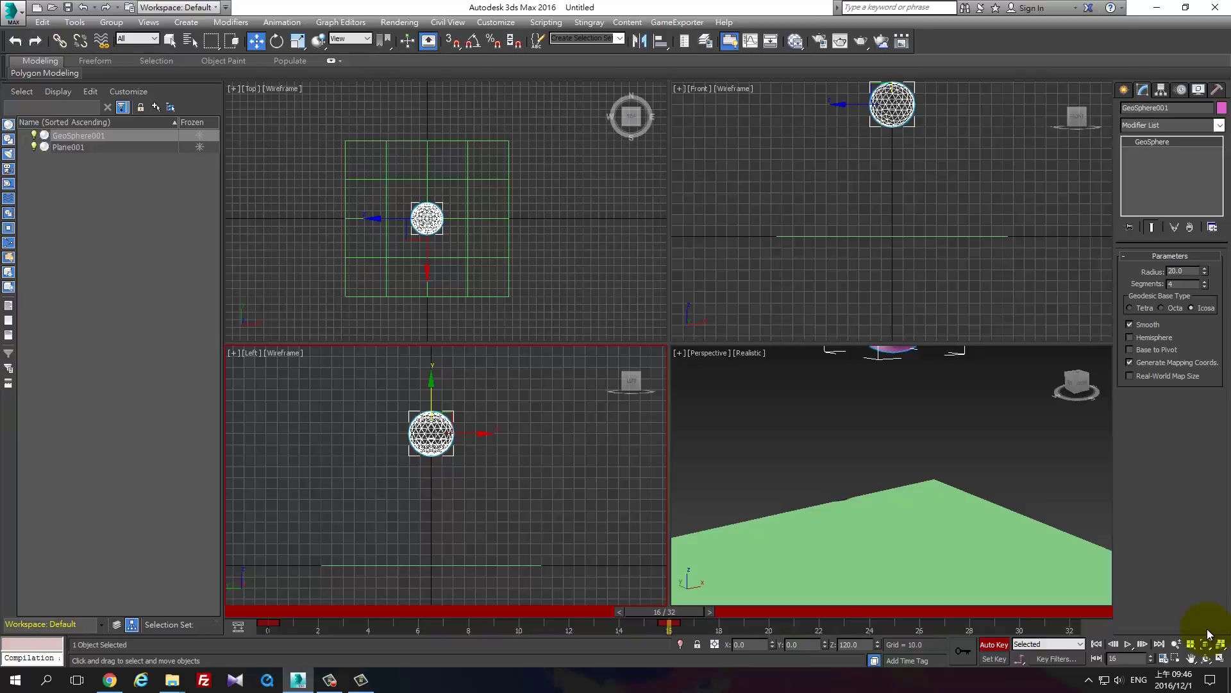
pyautogui.press('End')
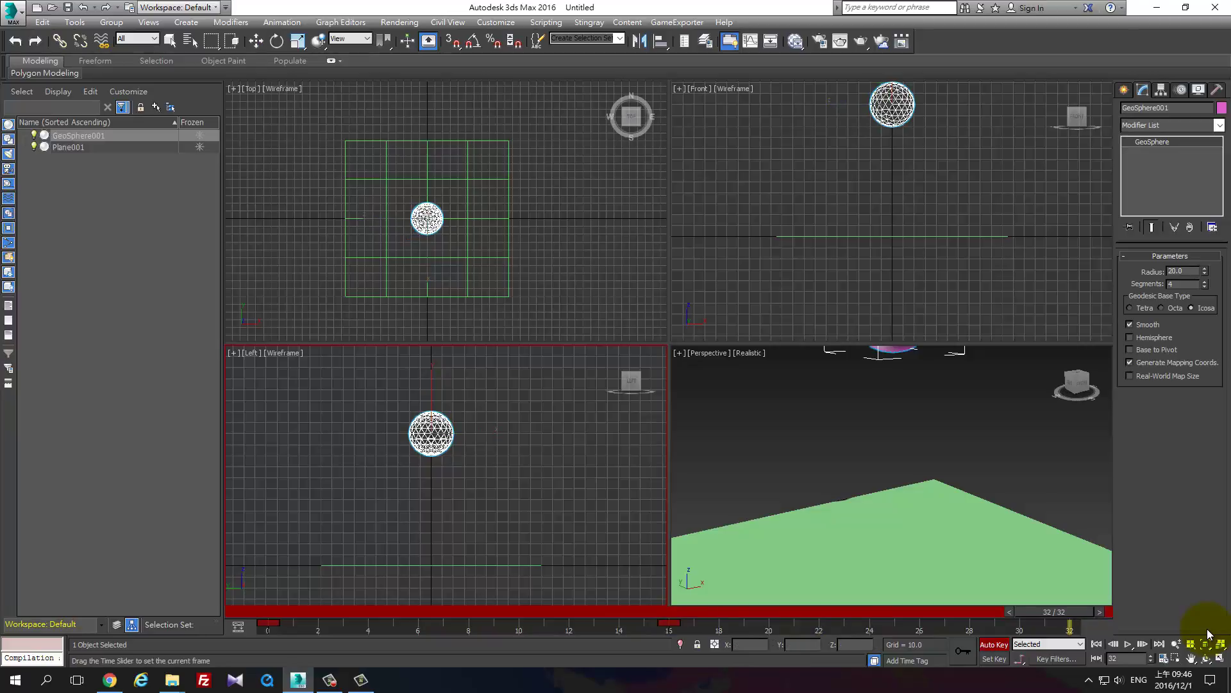
pyautogui.write('20')
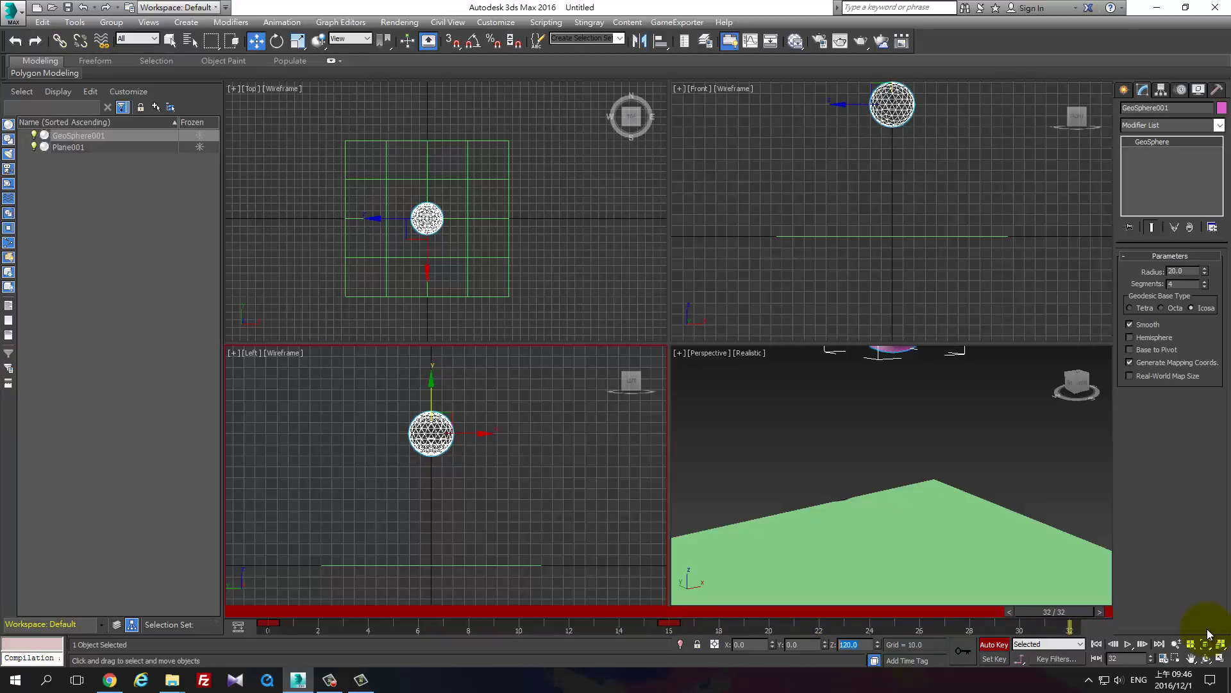
pyautogui.press('Return')
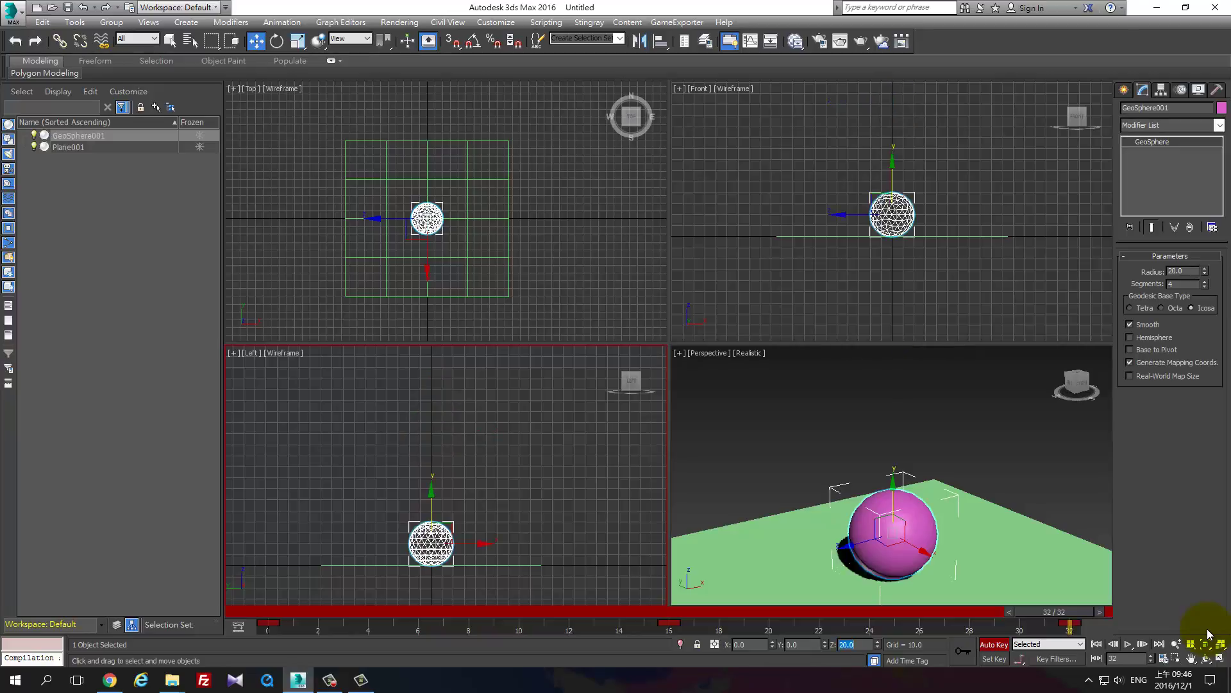
pyautogui.click(1207, 634)
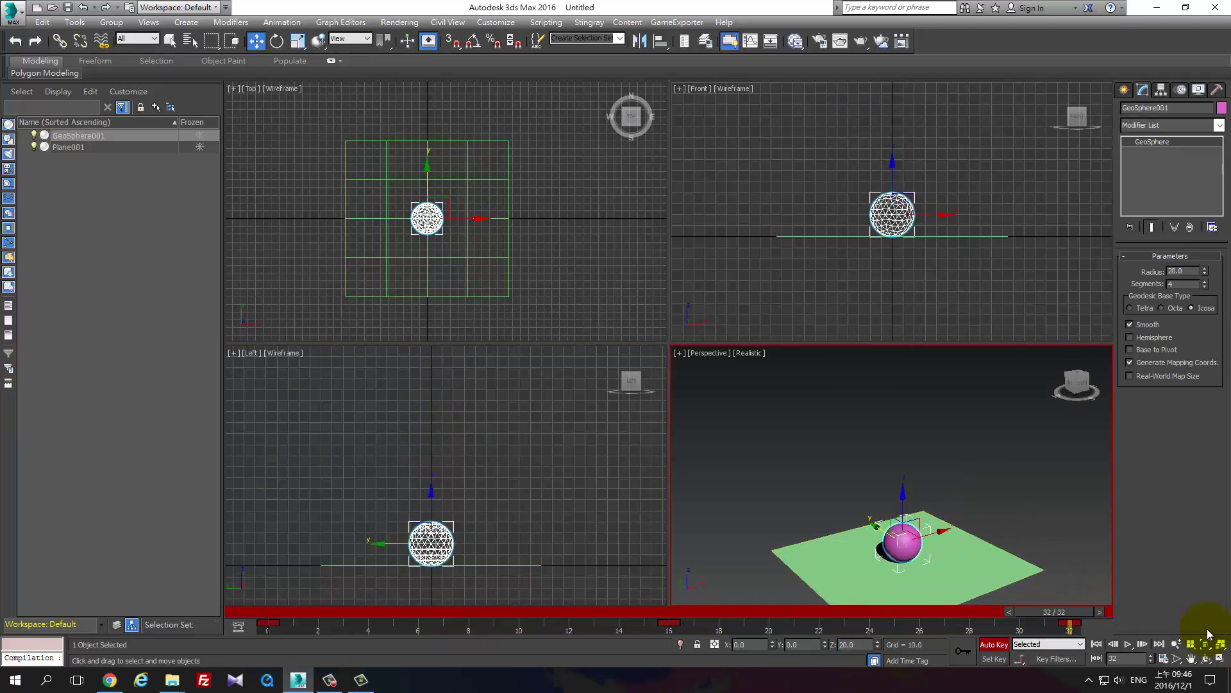
pyautogui.press('/')
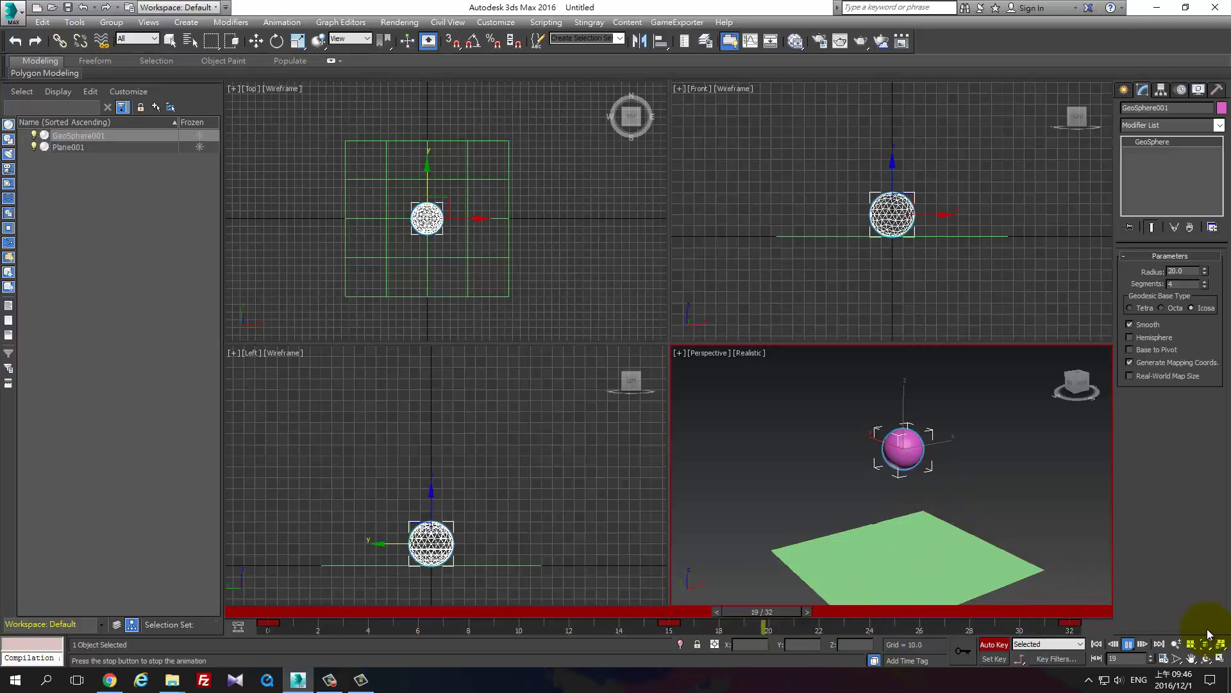
pyautogui.press('/')
pyautogui.press('/')
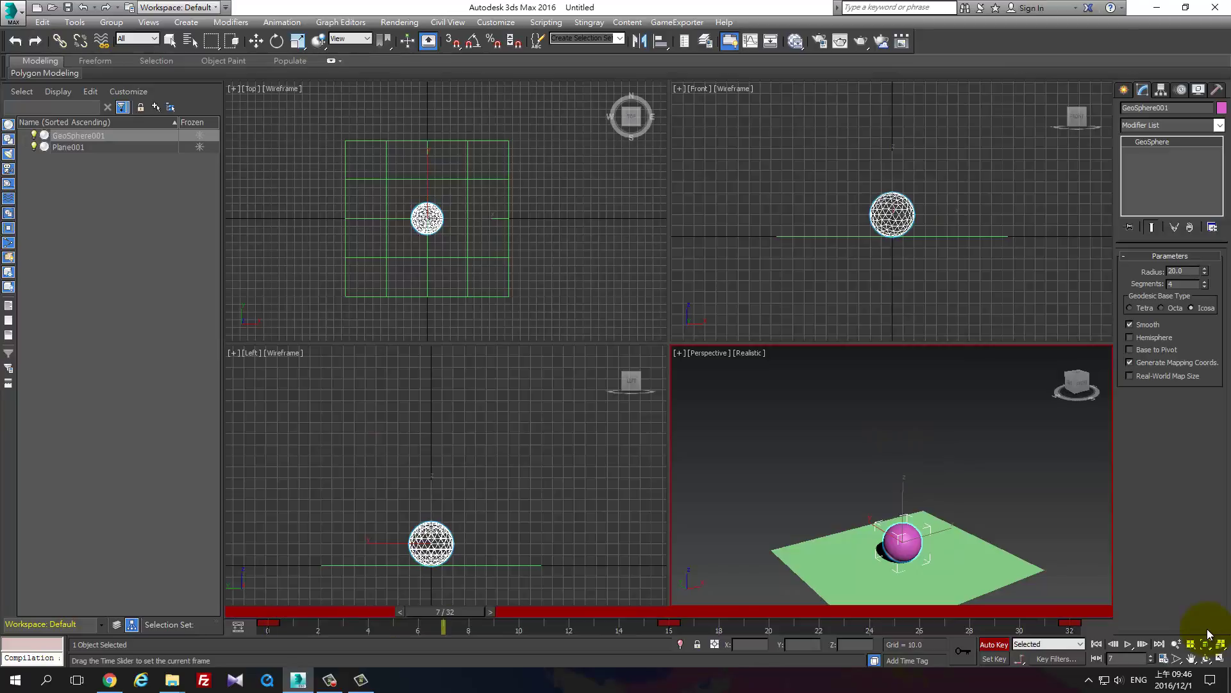
pyautogui.press('/')
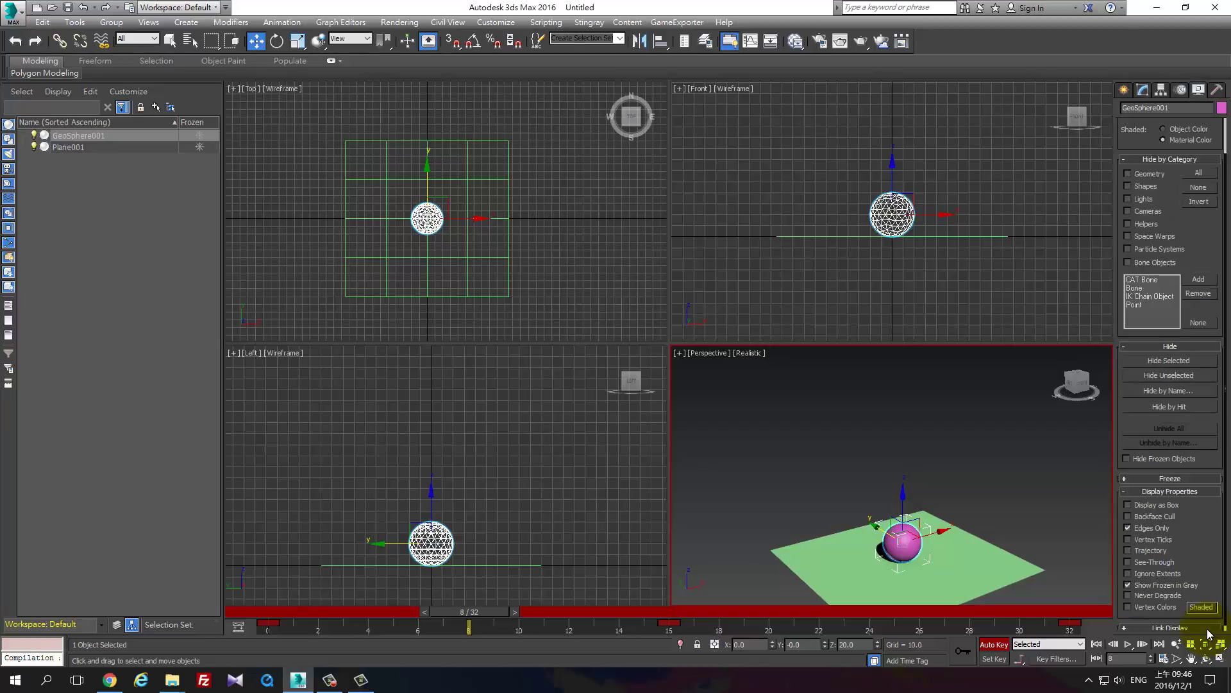
# Step: Enable Trajectory in GeoSphere001's Display Properties
pyautogui.scroll(-1, 1209, 633)
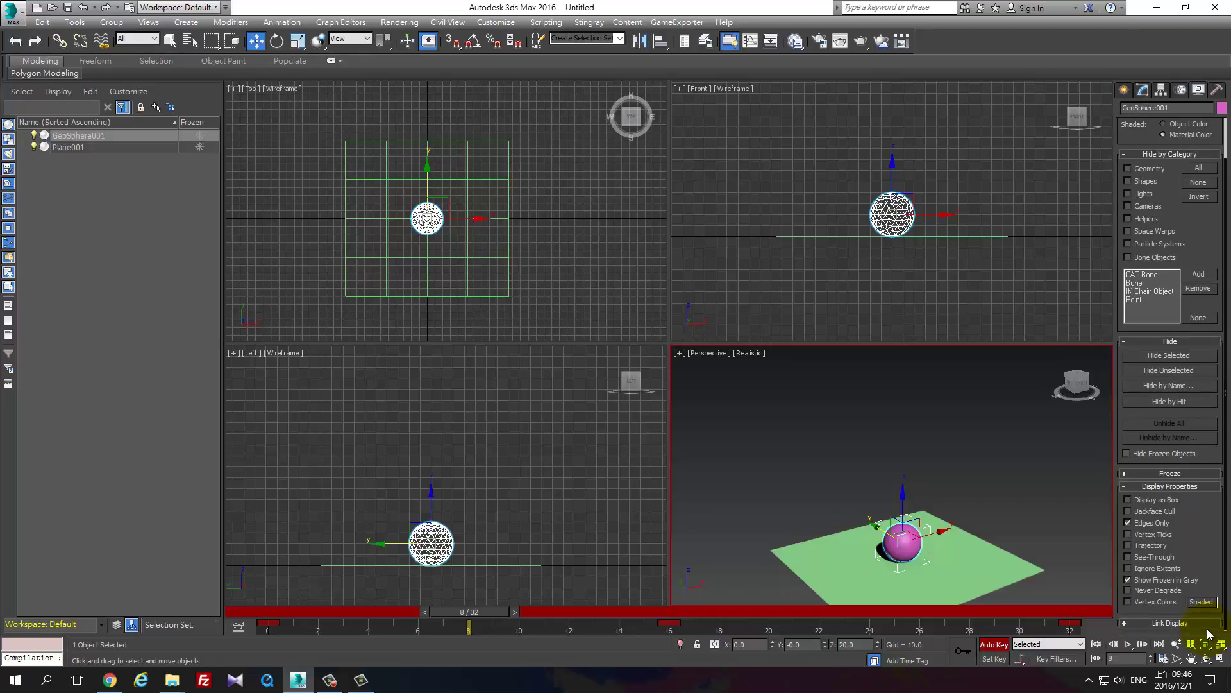
pyautogui.click(1127, 545)
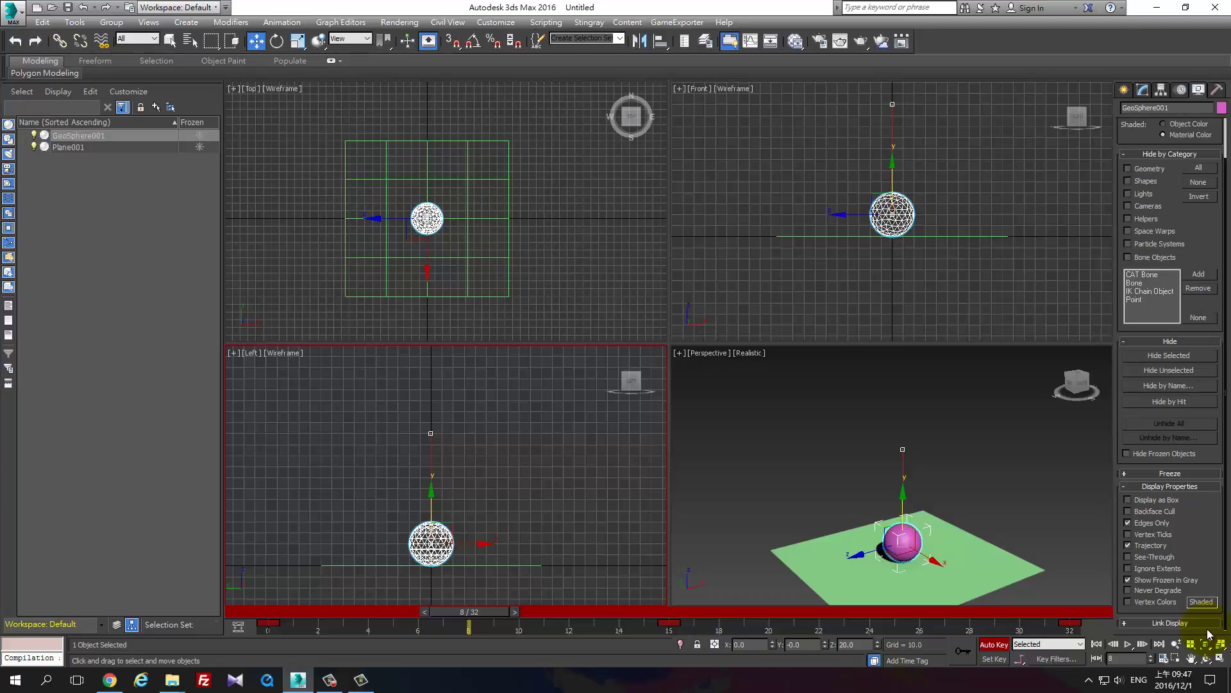
# Step: Key the sphere at Z 100 at frames 8 and 24, then play the bounce
pyautogui.moveTo(430, 544); pyautogui.dragTo(431, 458)
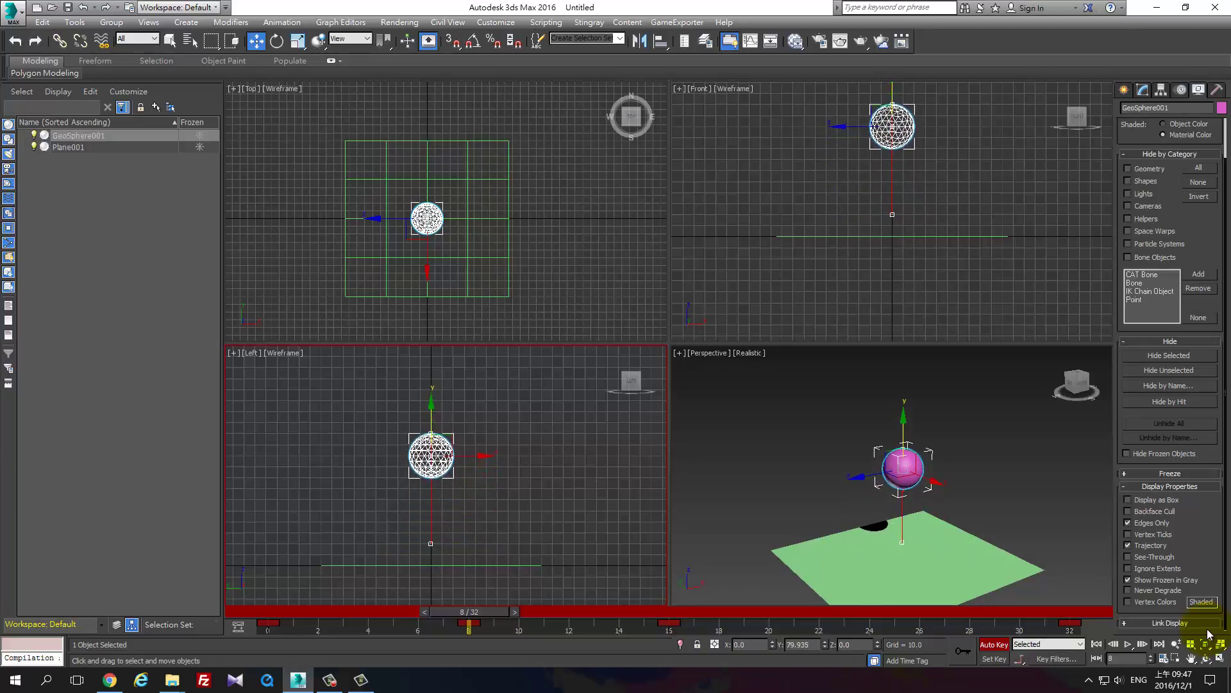
pyautogui.write('100')
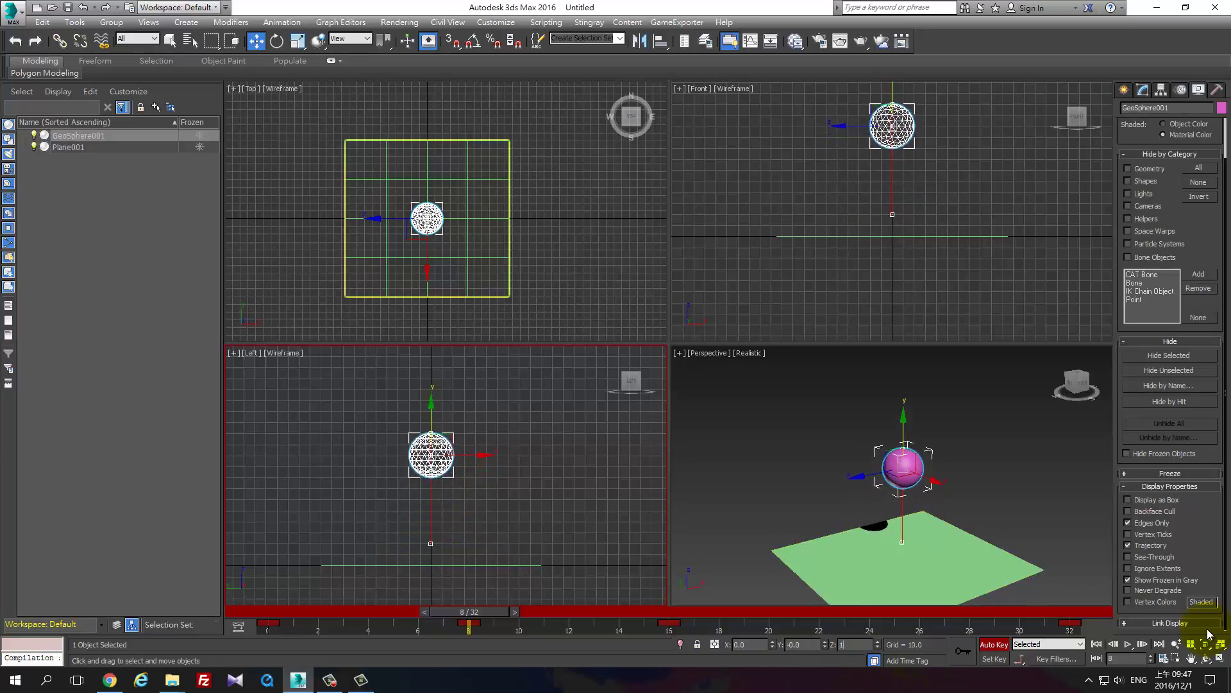
pyautogui.press('Return')
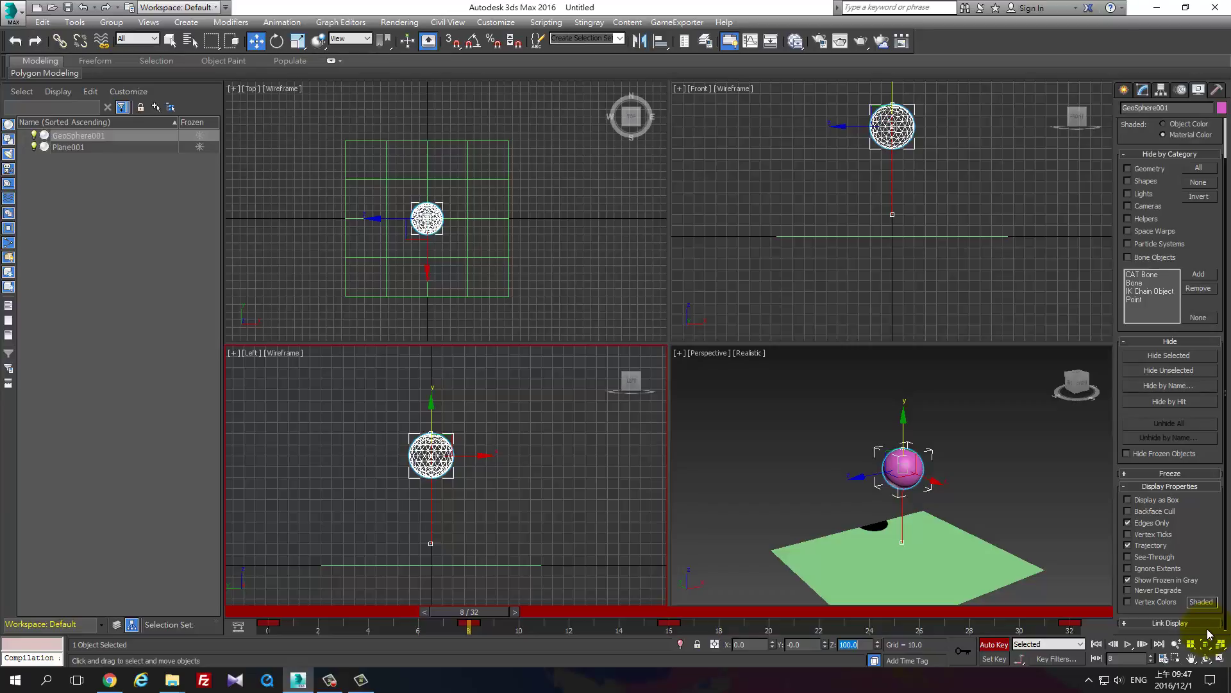
pyautogui.moveTo(469, 612); pyautogui.dragTo(859, 611)
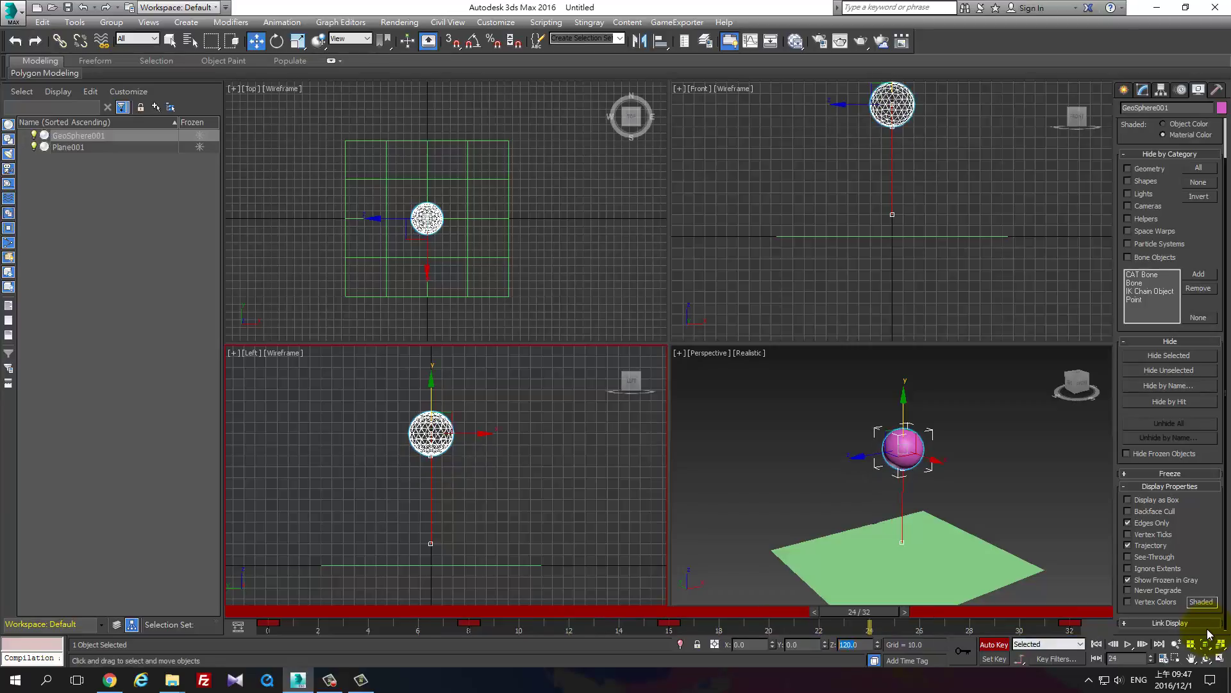
pyautogui.write('10')
pyautogui.press('Return')
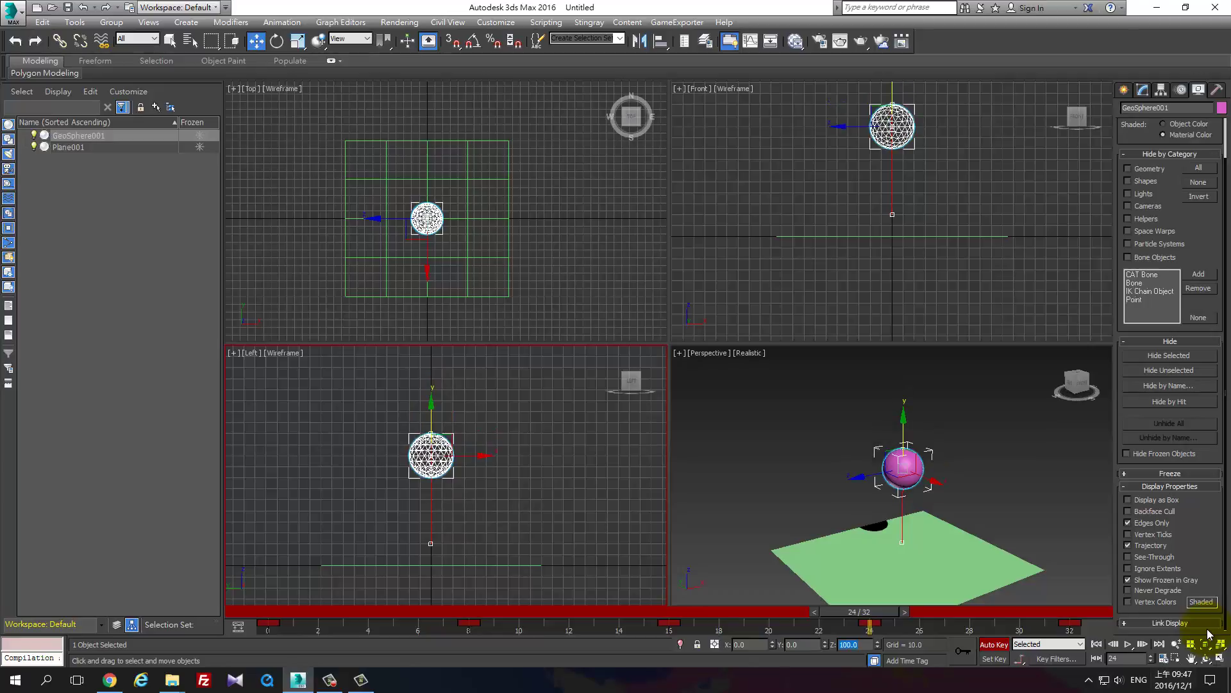
pyautogui.press('/')
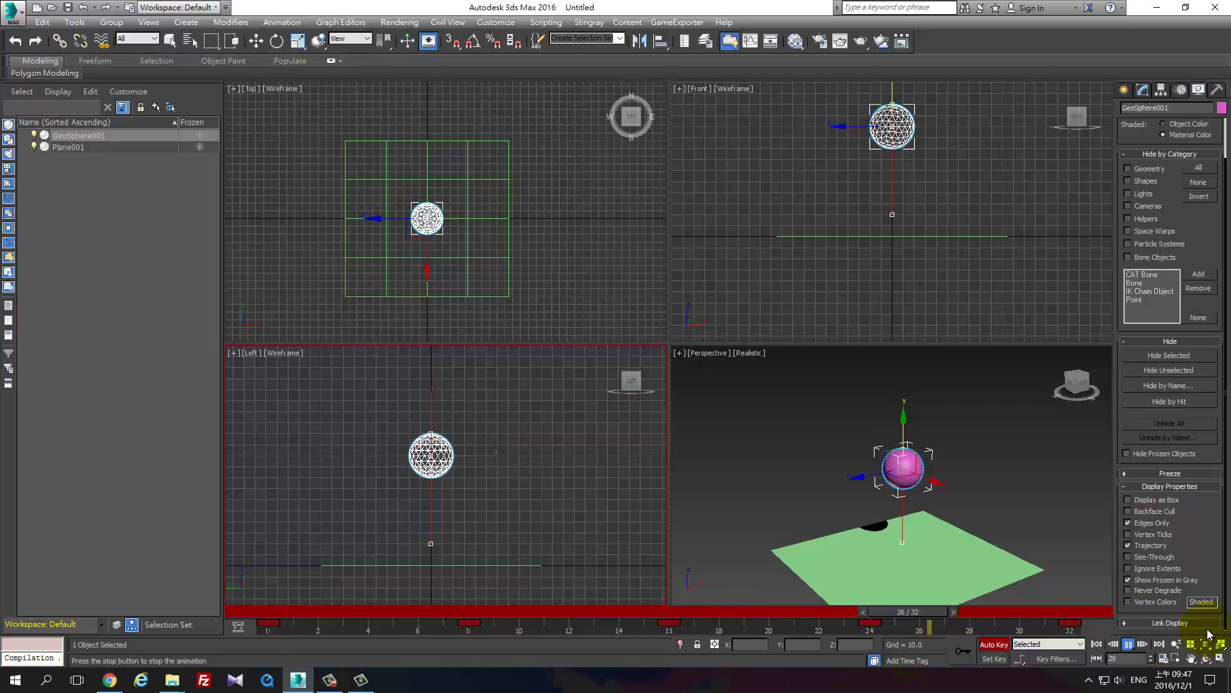
pyautogui.press('Home')
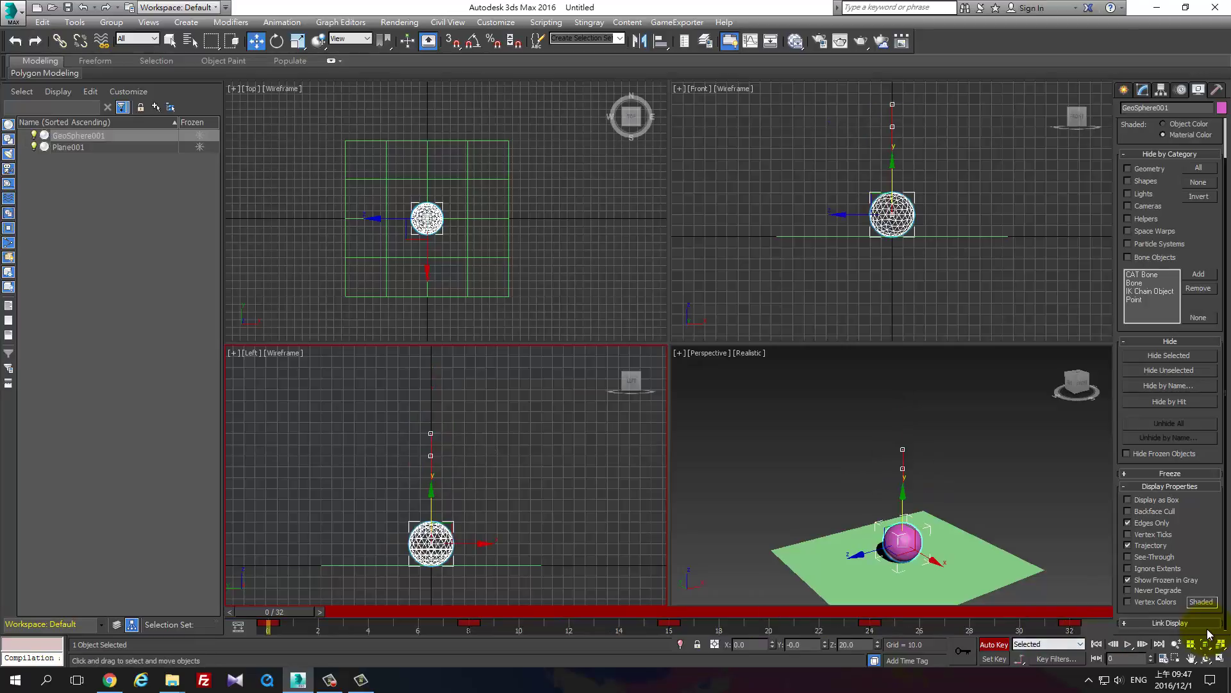
pyautogui.press('/')
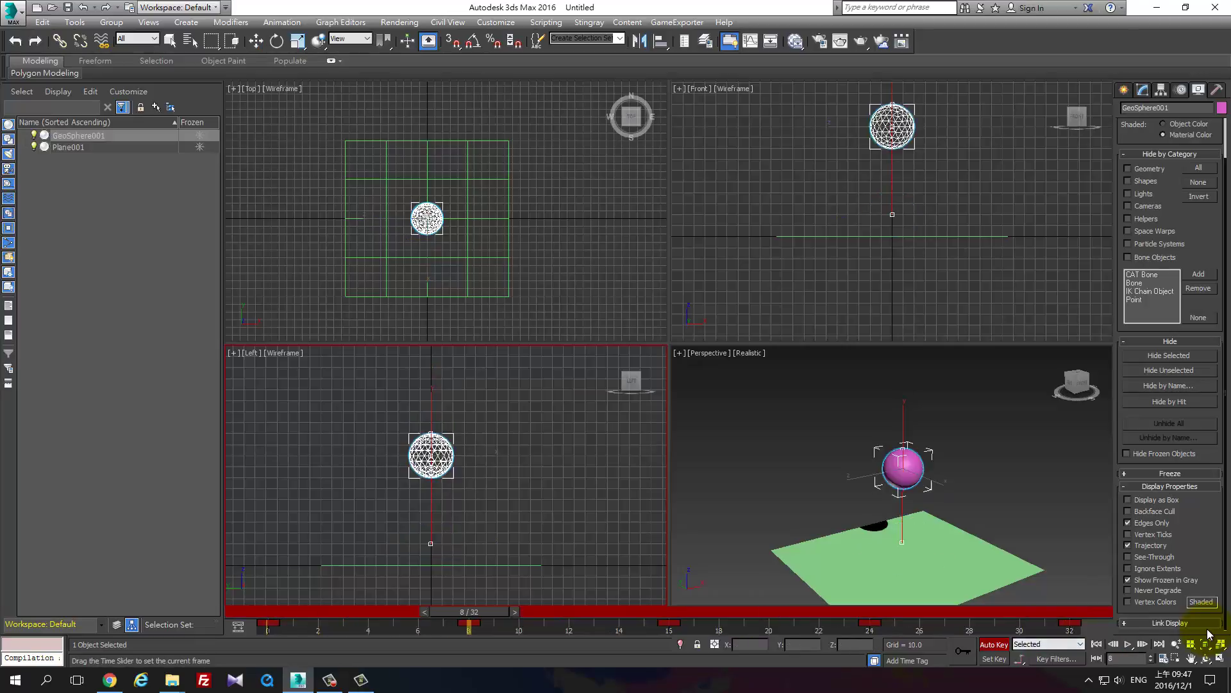
pyautogui.press('/')
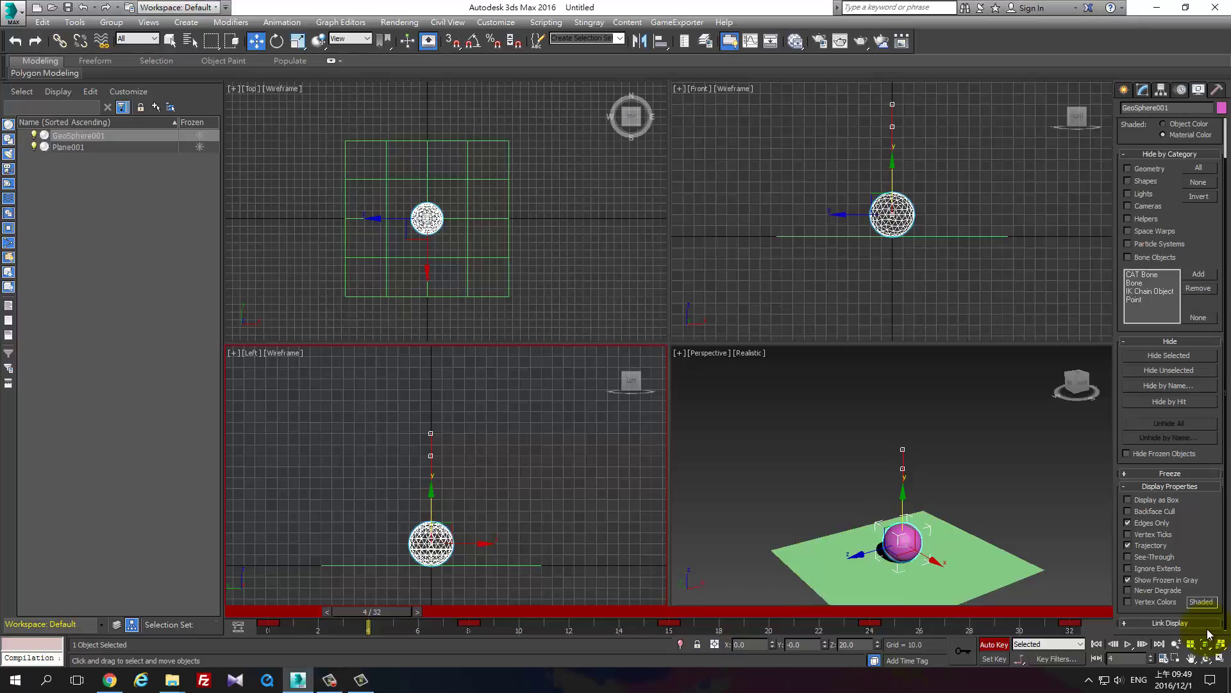
# Step: Scrub through frames 0 to 16 and replay the bounce to review the motion
pyautogui.moveTo(372, 611); pyautogui.dragTo(276, 611)
pyautogui.press('w')
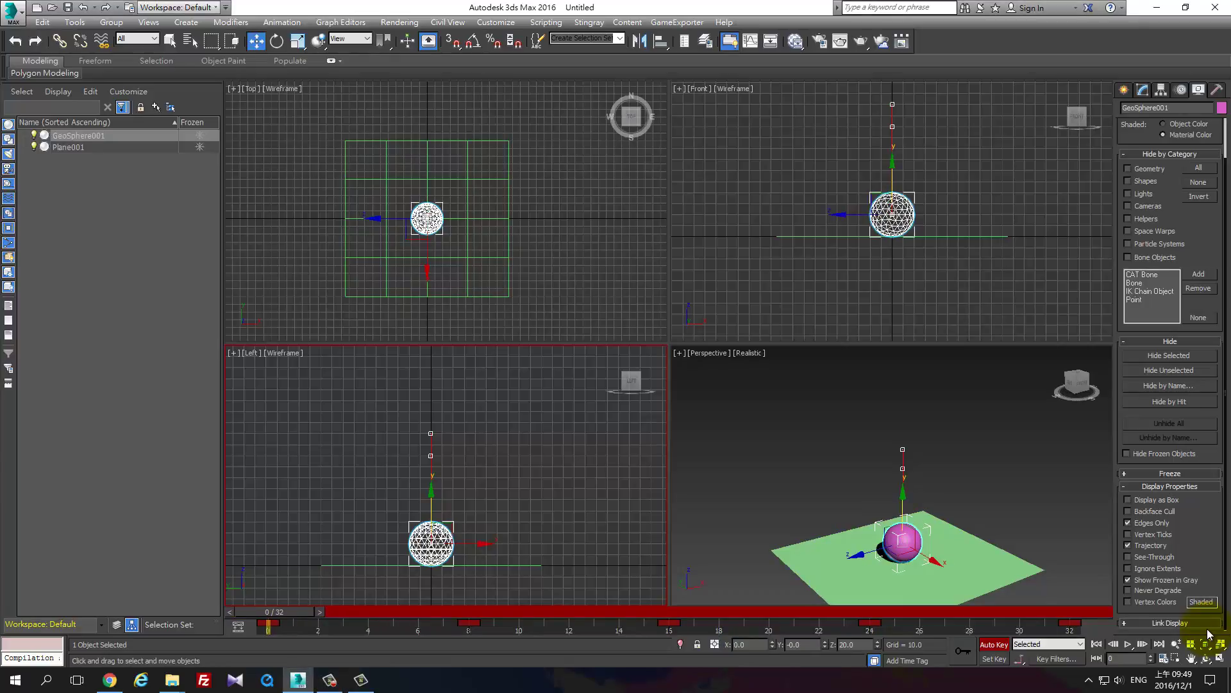
pyautogui.moveTo(630, 381)
pyautogui.moveTo(268, 611); pyautogui.dragTo(444, 611)
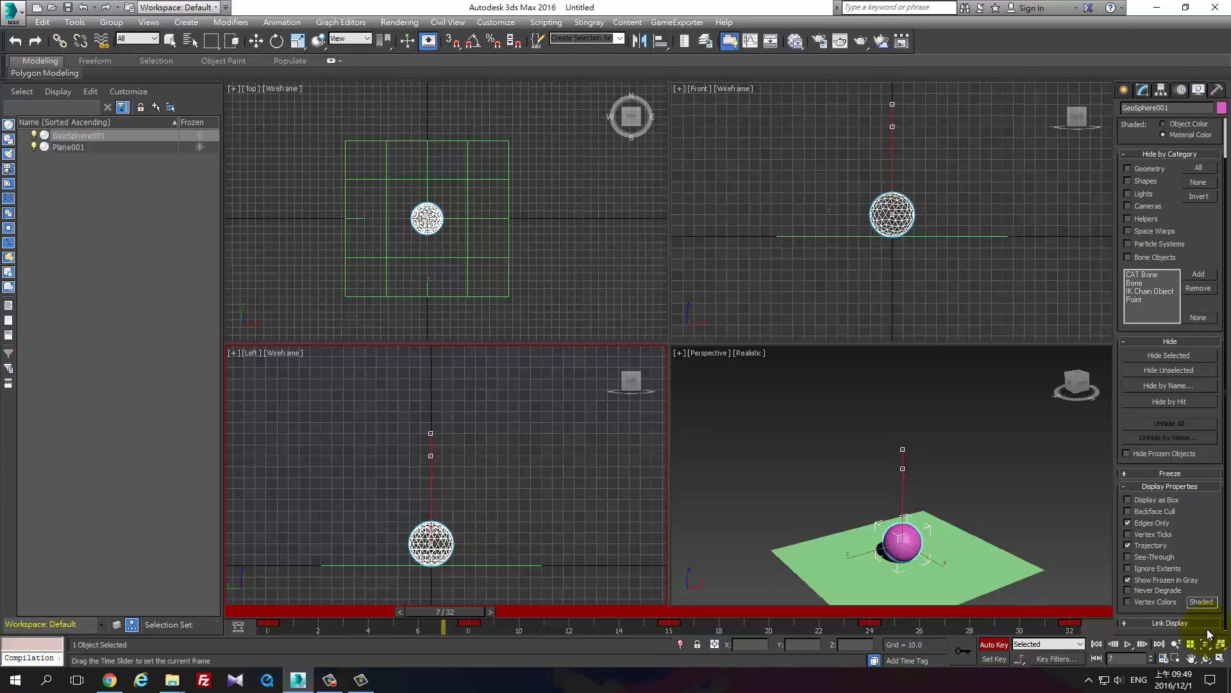
pyautogui.press('.')
pyautogui.press('.')
pyautogui.press('.')
pyautogui.press('.')
pyautogui.press('.')
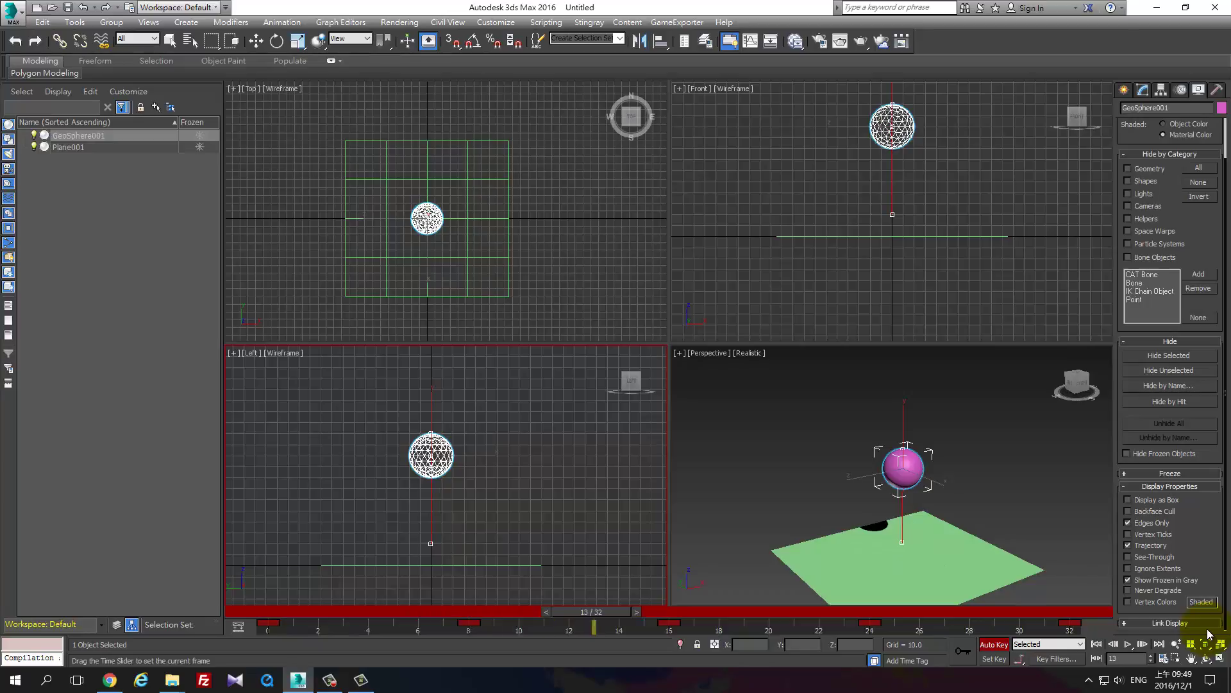
pyautogui.press('.')
pyautogui.press('.')
pyautogui.press('.')
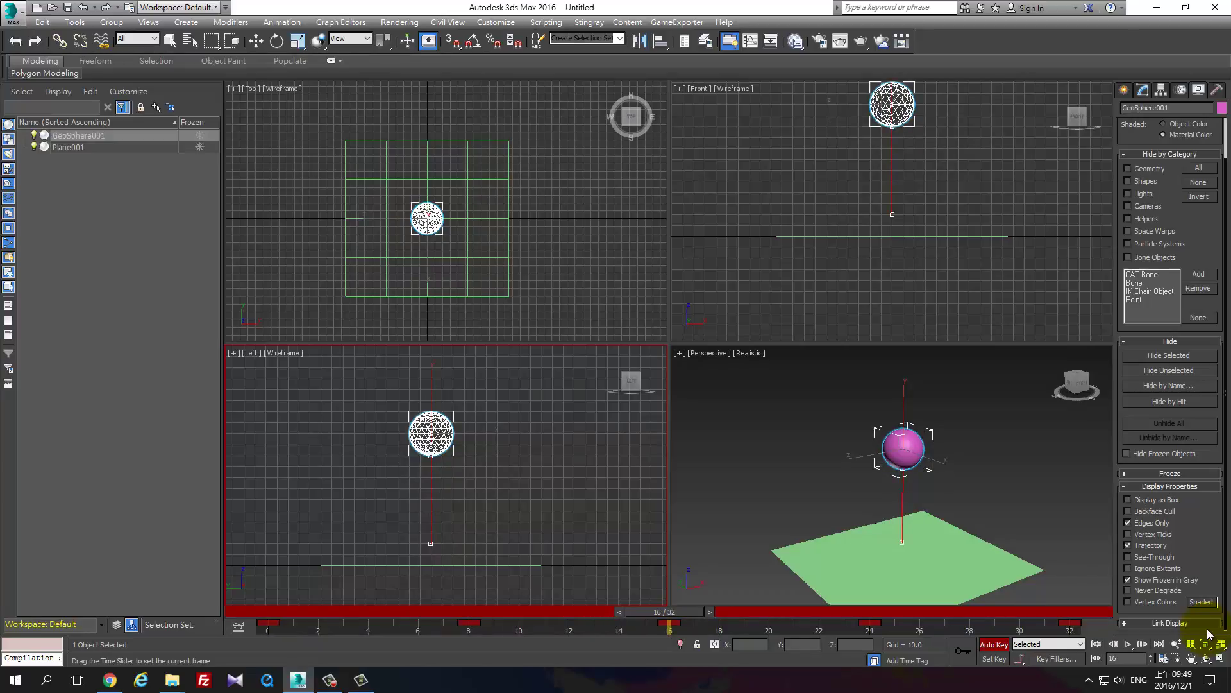
pyautogui.press('/')
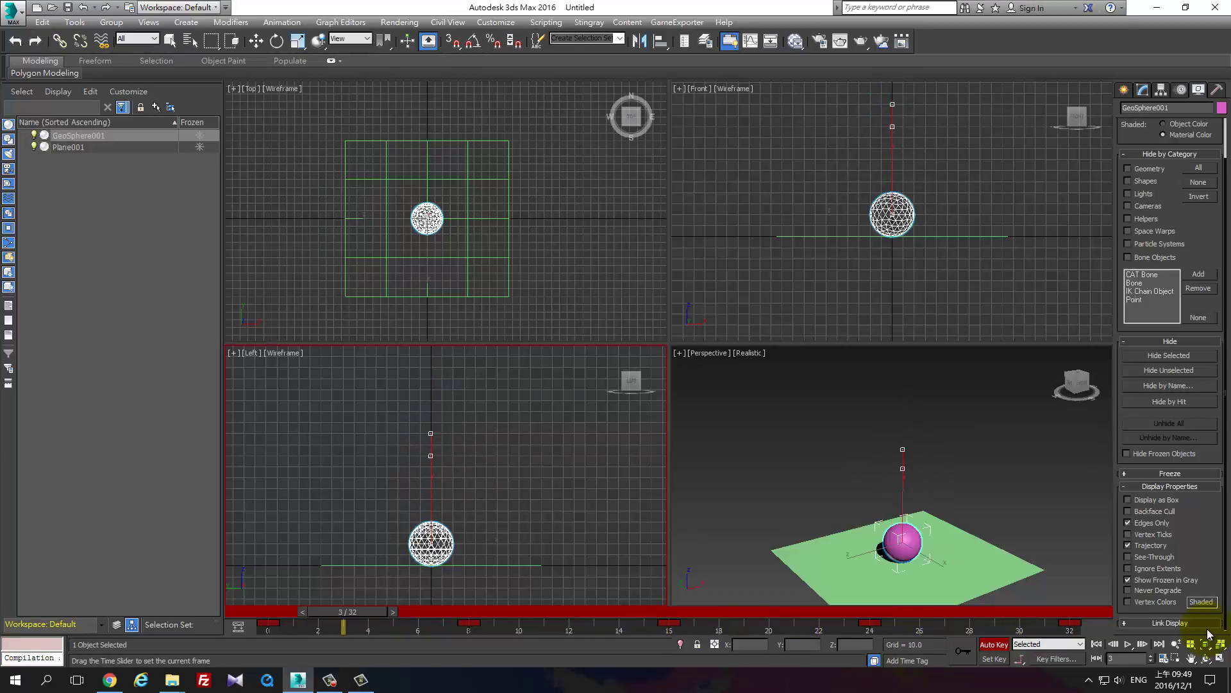
pyautogui.press('/')
pyautogui.press('w')
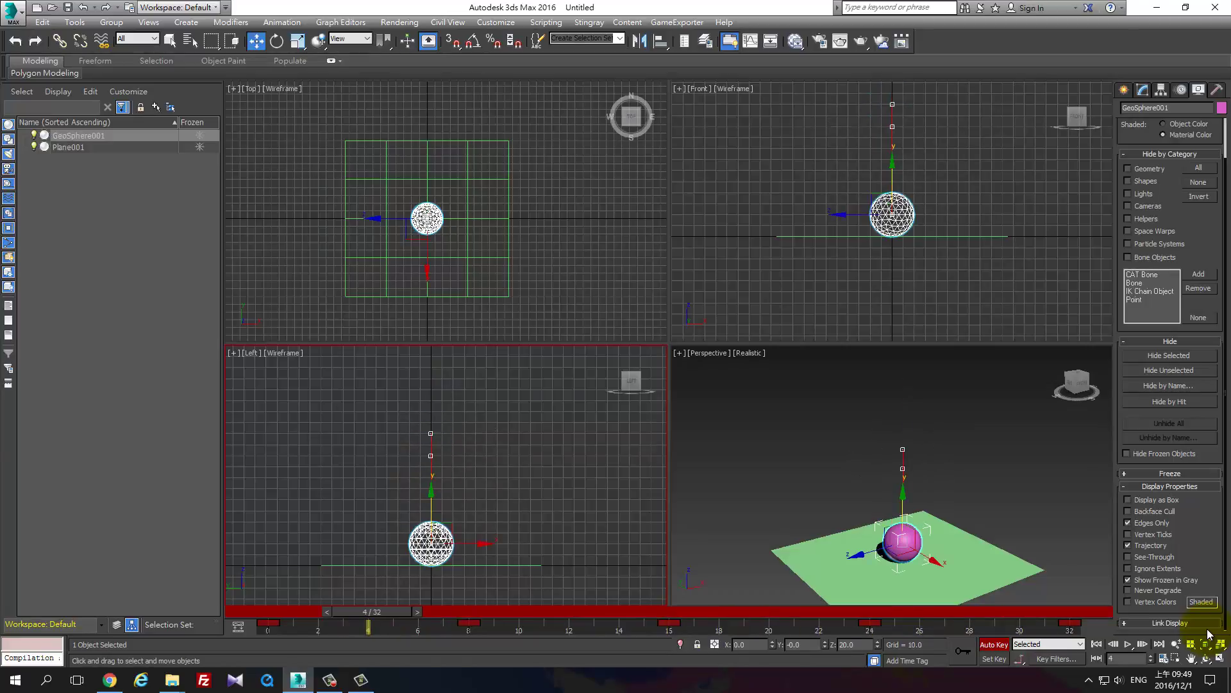
# Step: Key the sphere at Z 60 at frames 4 and 28, then play the result
pyautogui.moveTo(431, 491); pyautogui.dragTo(431, 443)
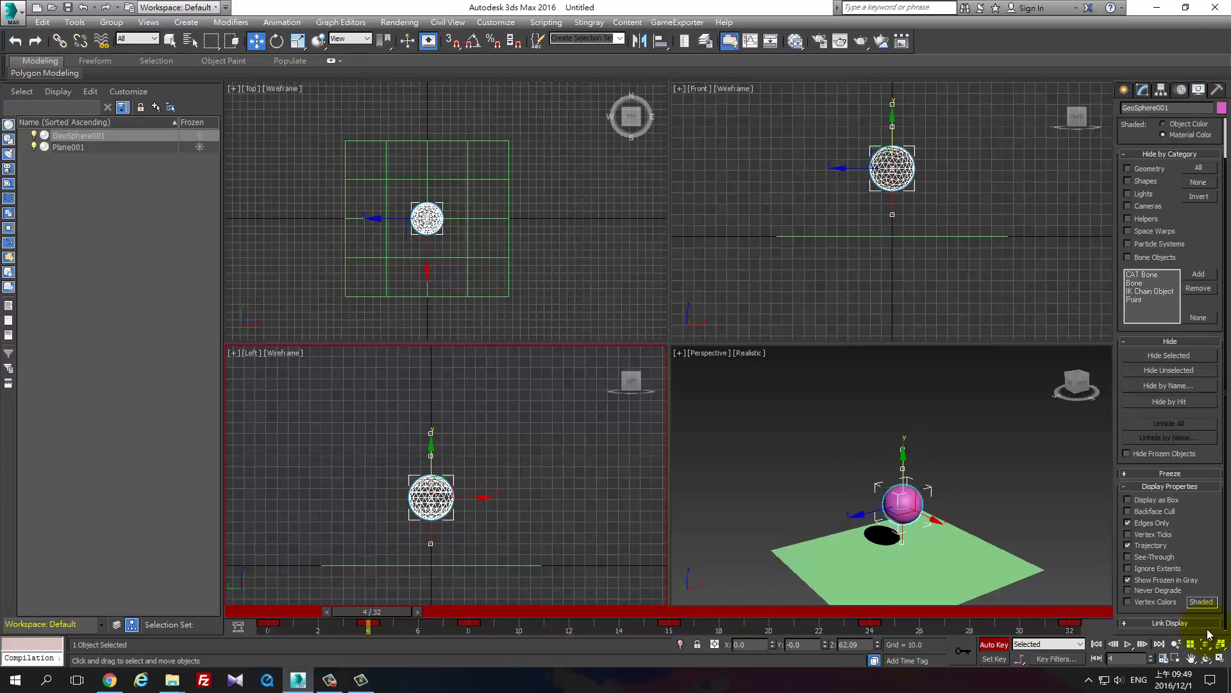
pyautogui.doubleClick(850, 644)
pyautogui.write('60')
pyautogui.press('Return')
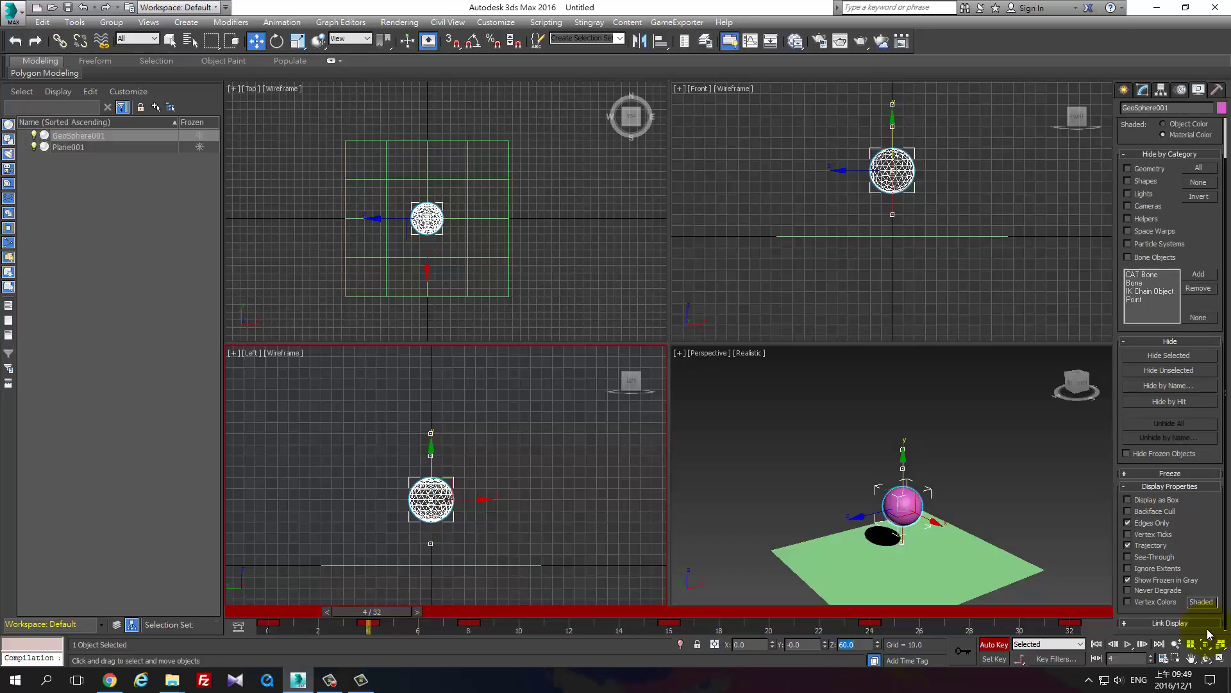
pyautogui.press('/')
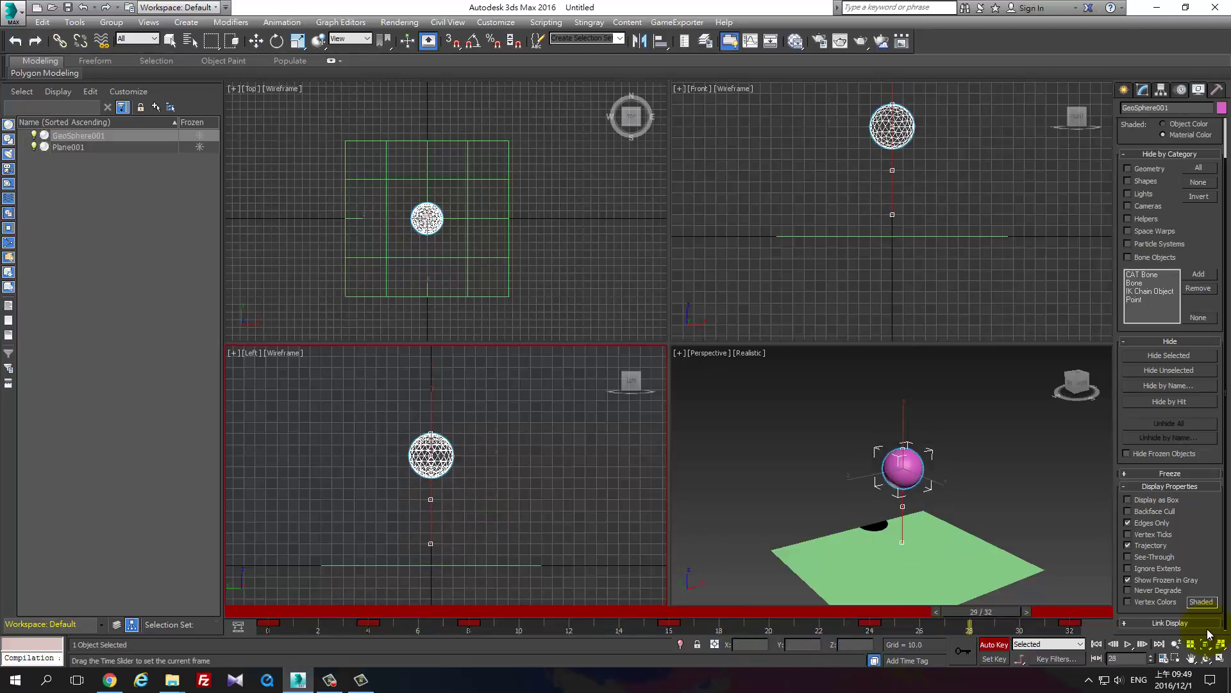
pyautogui.press('/')
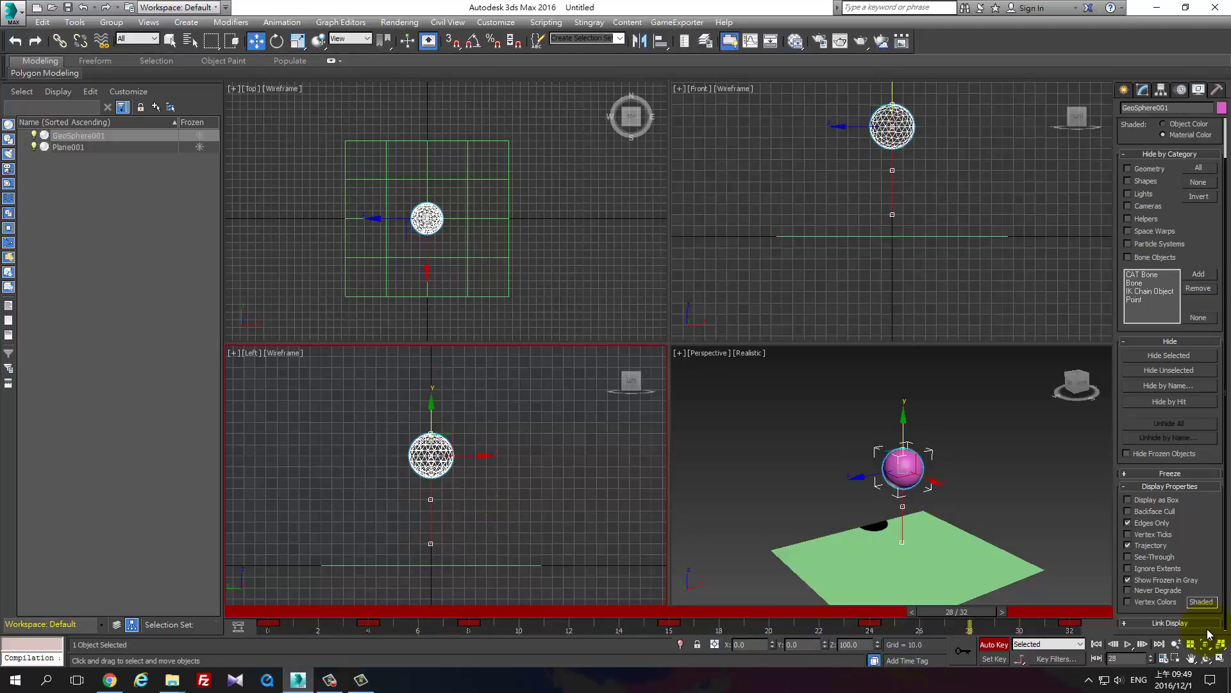
pyautogui.write('60')
pyautogui.press('Return')
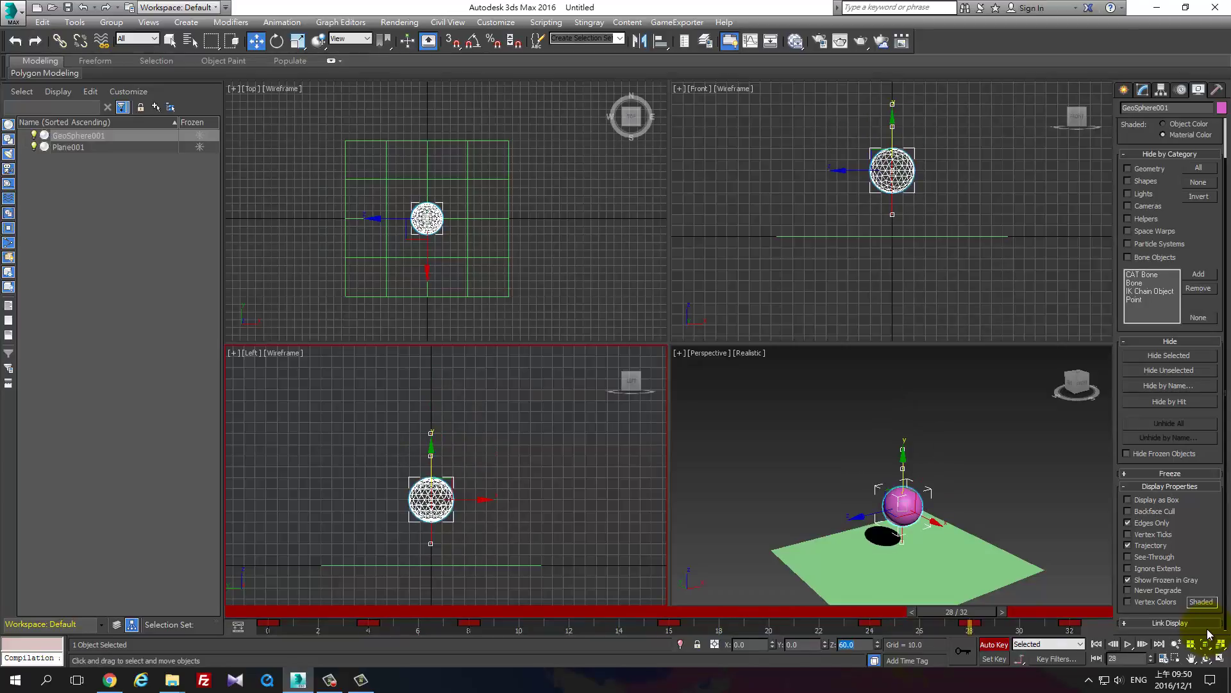
pyautogui.press('/')
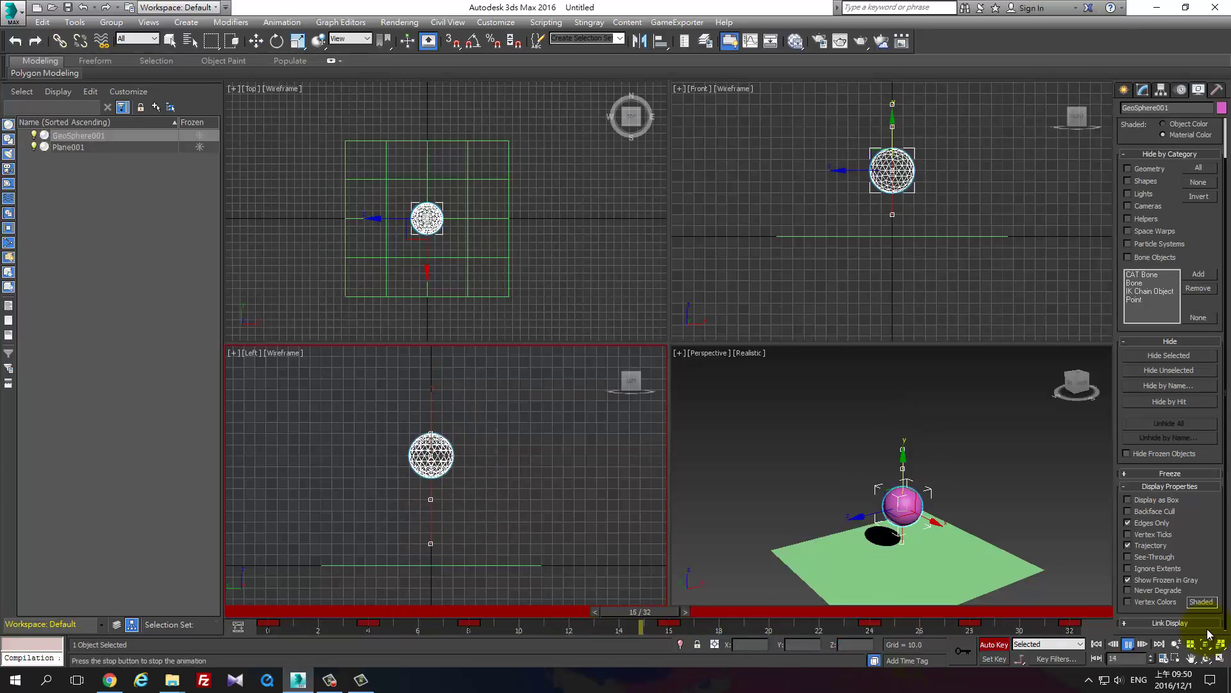
# Step: Change the frame-4 height to 75, visit frame 28, and replay the revised bounce
pyautogui.press('Home')
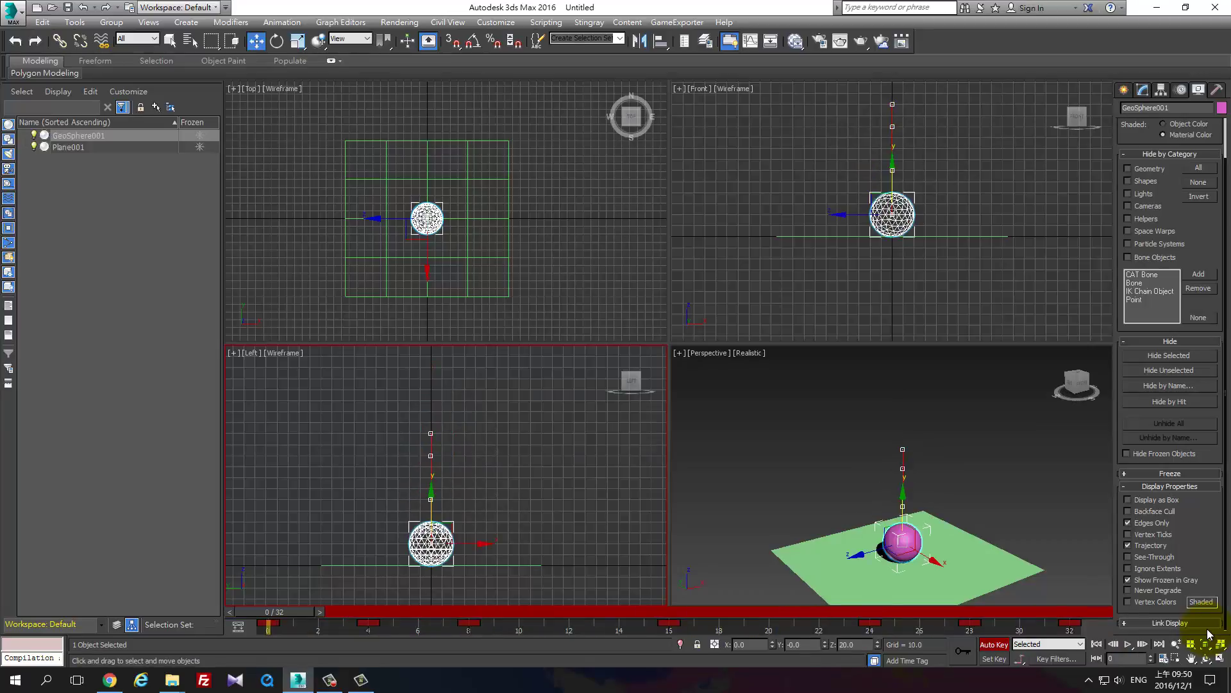
pyautogui.press('/')
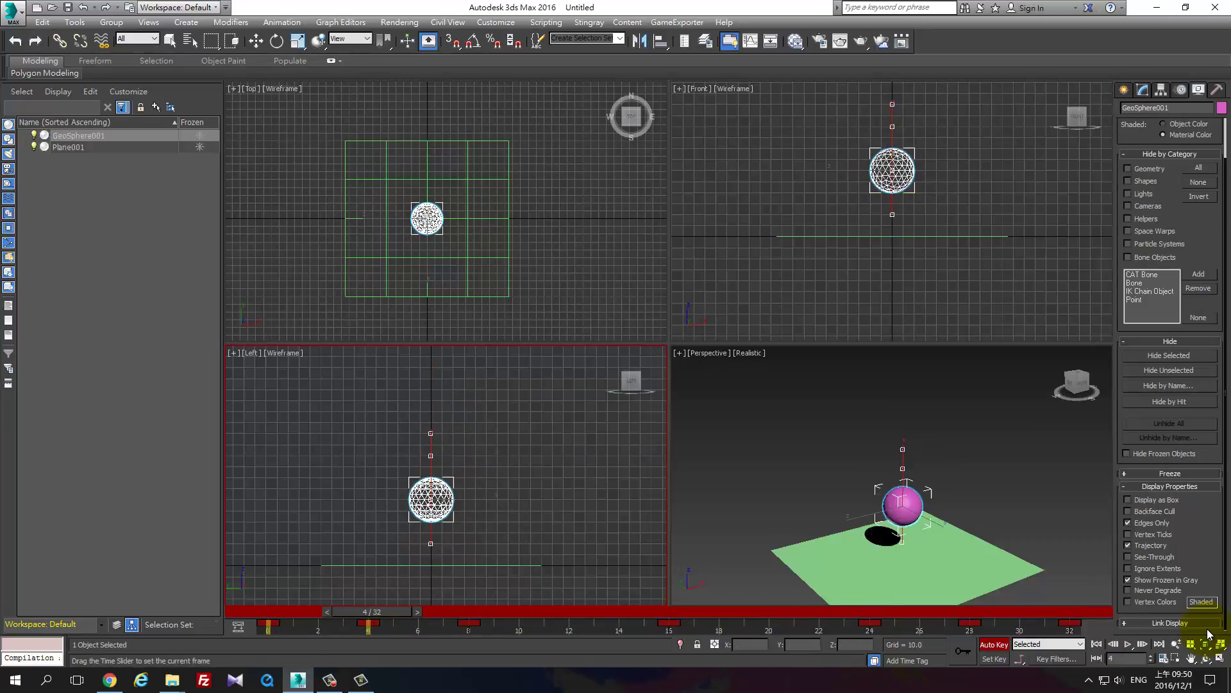
pyautogui.press('/')
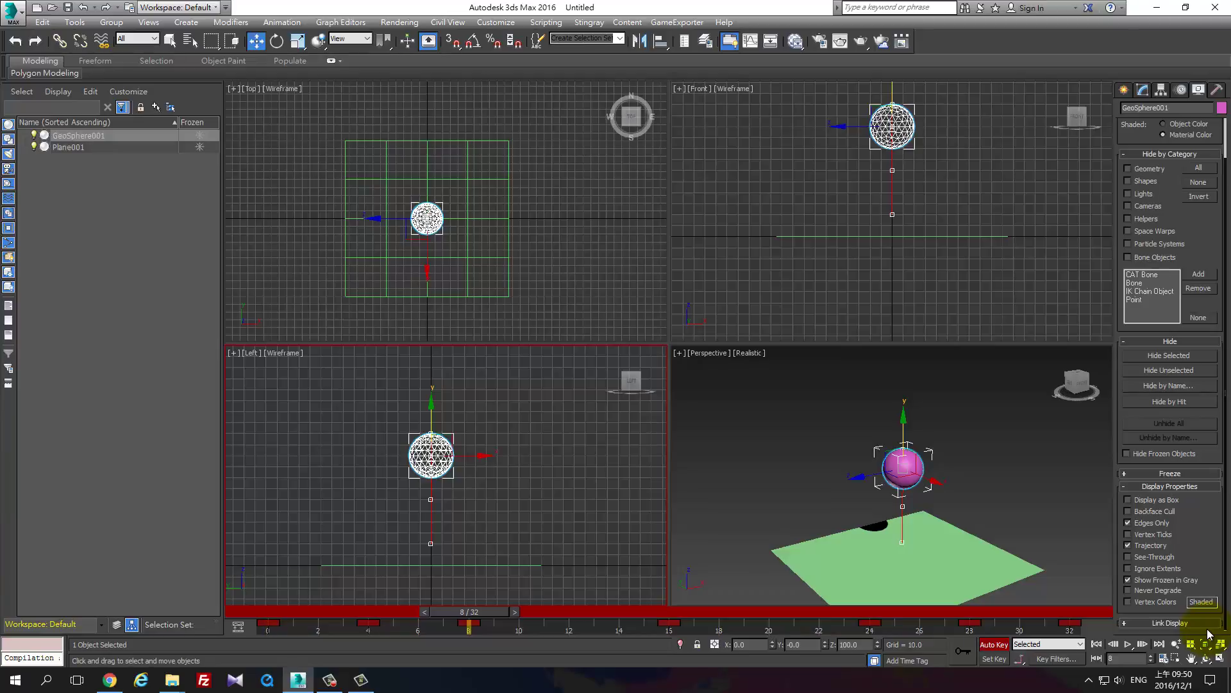
pyautogui.press(',')
pyautogui.press(',')
pyautogui.press(',')
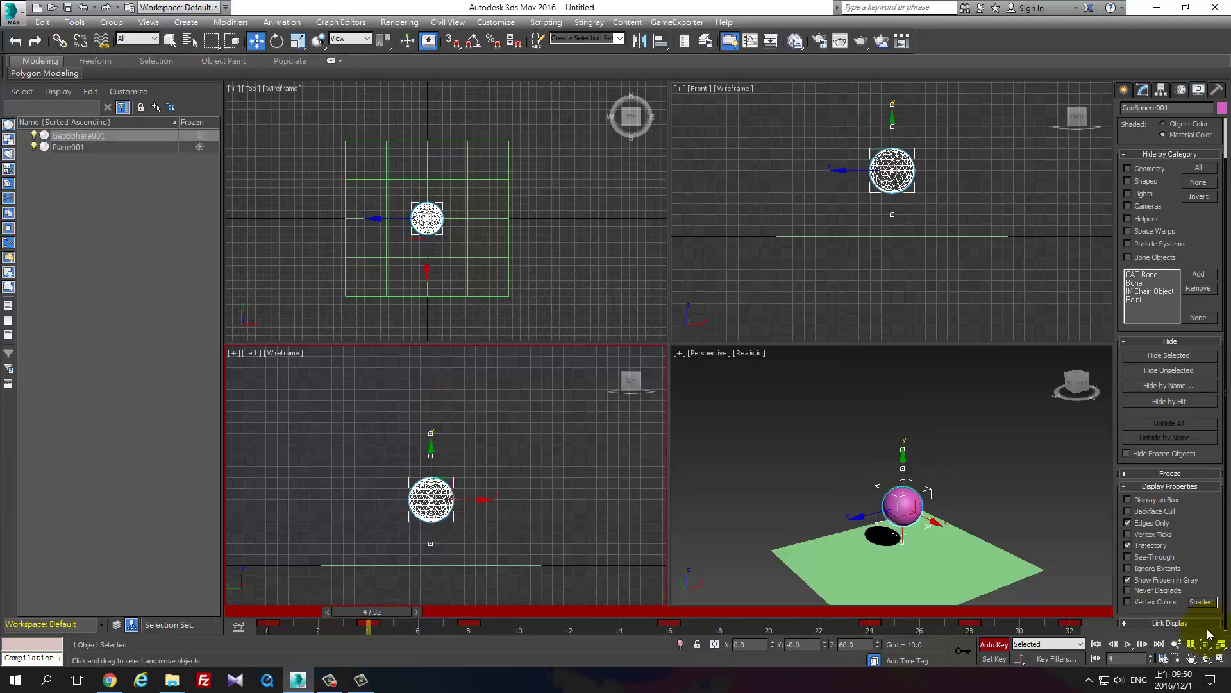
pyautogui.write('75')
pyautogui.press('Return')
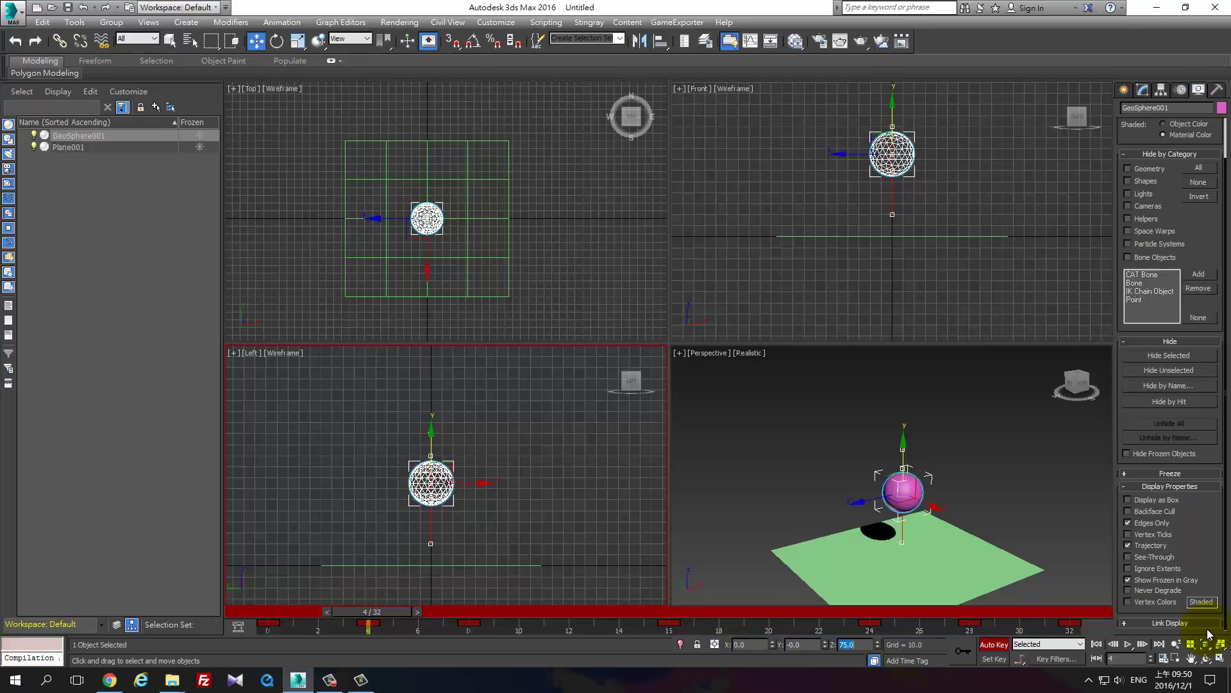
pyautogui.moveTo(369, 611); pyautogui.dragTo(956, 612)
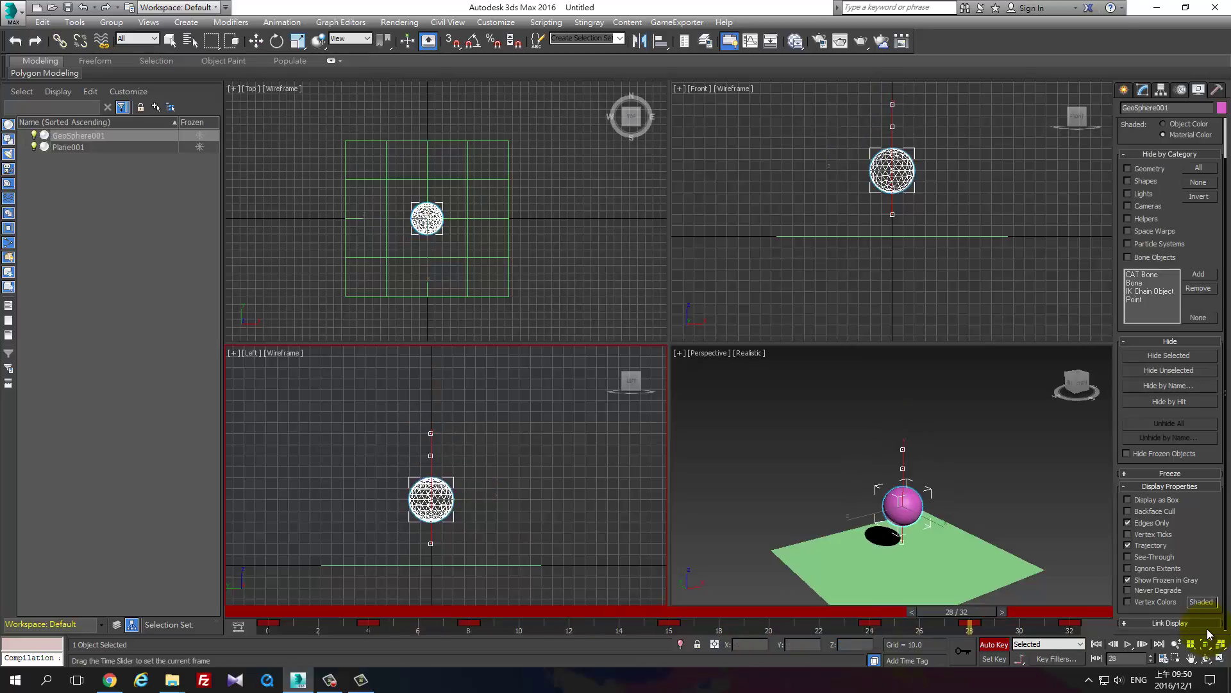
pyautogui.press('w')
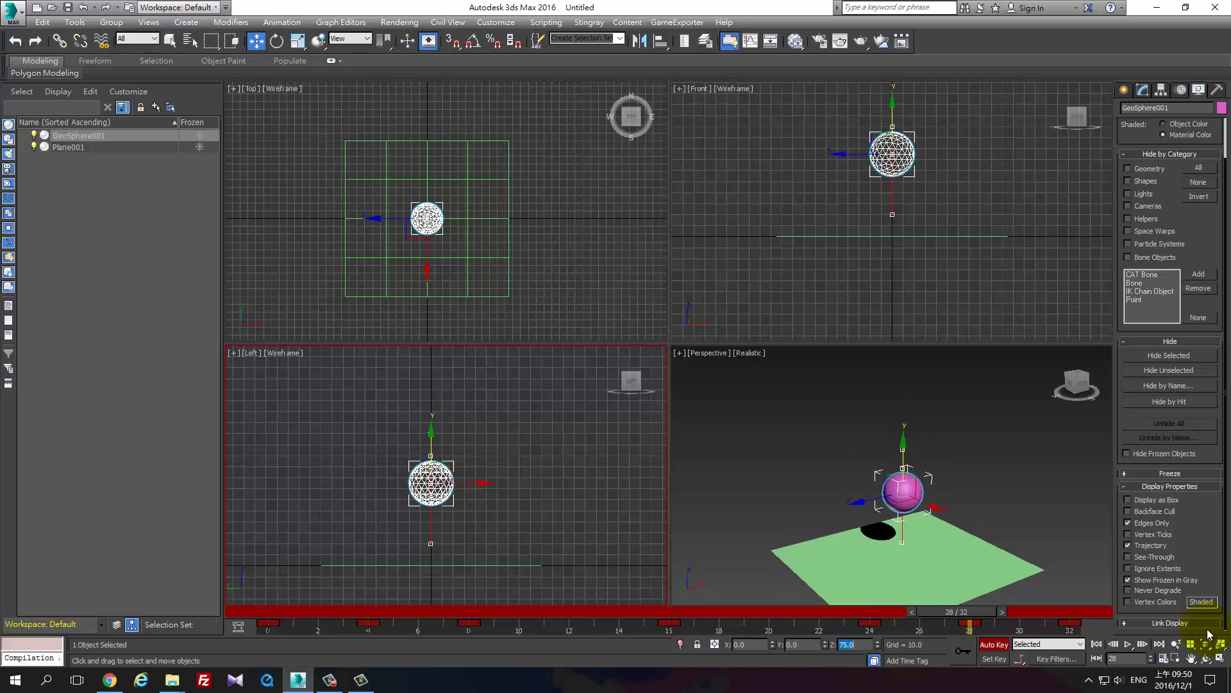
pyautogui.press('Home')
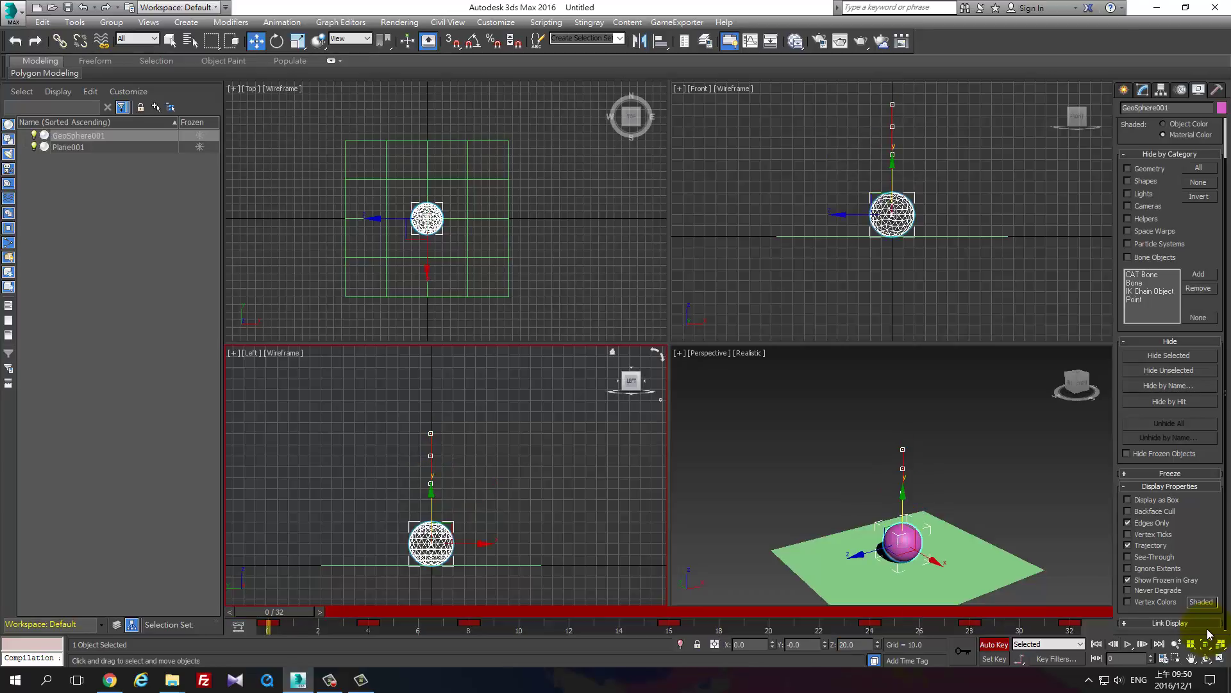
pyautogui.press('/')
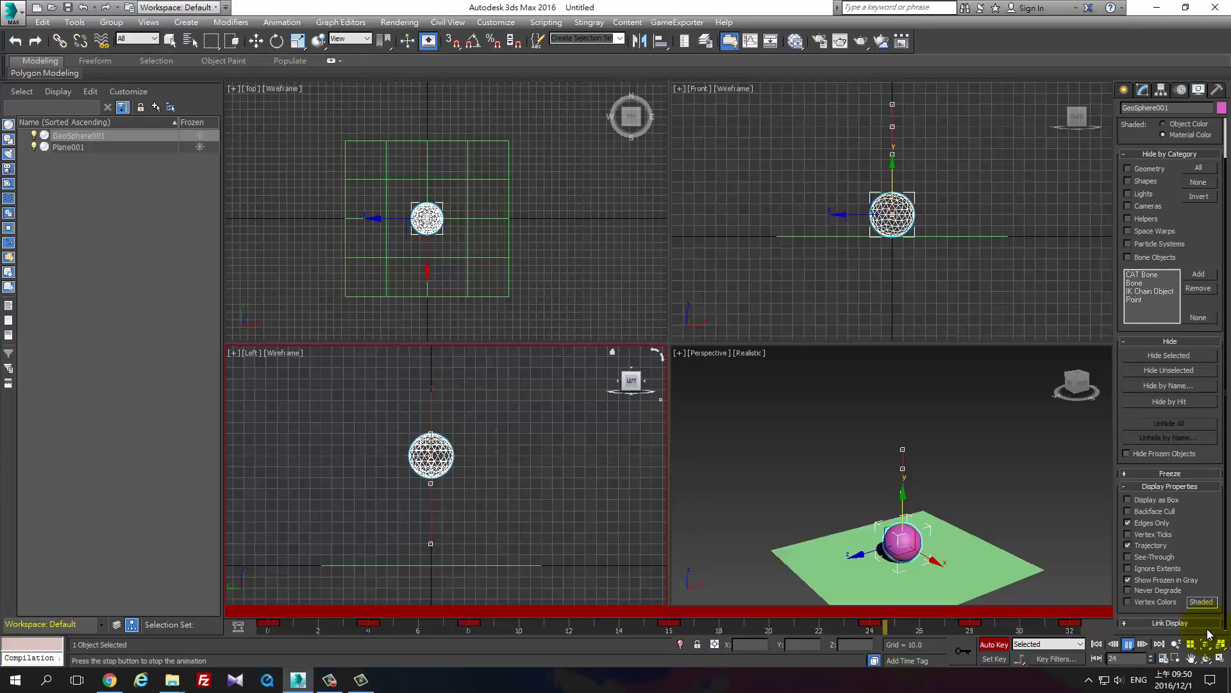
pyautogui.press('/')
pyautogui.press('w')
pyautogui.moveTo(1005, 611); pyautogui.dragTo(955, 612)
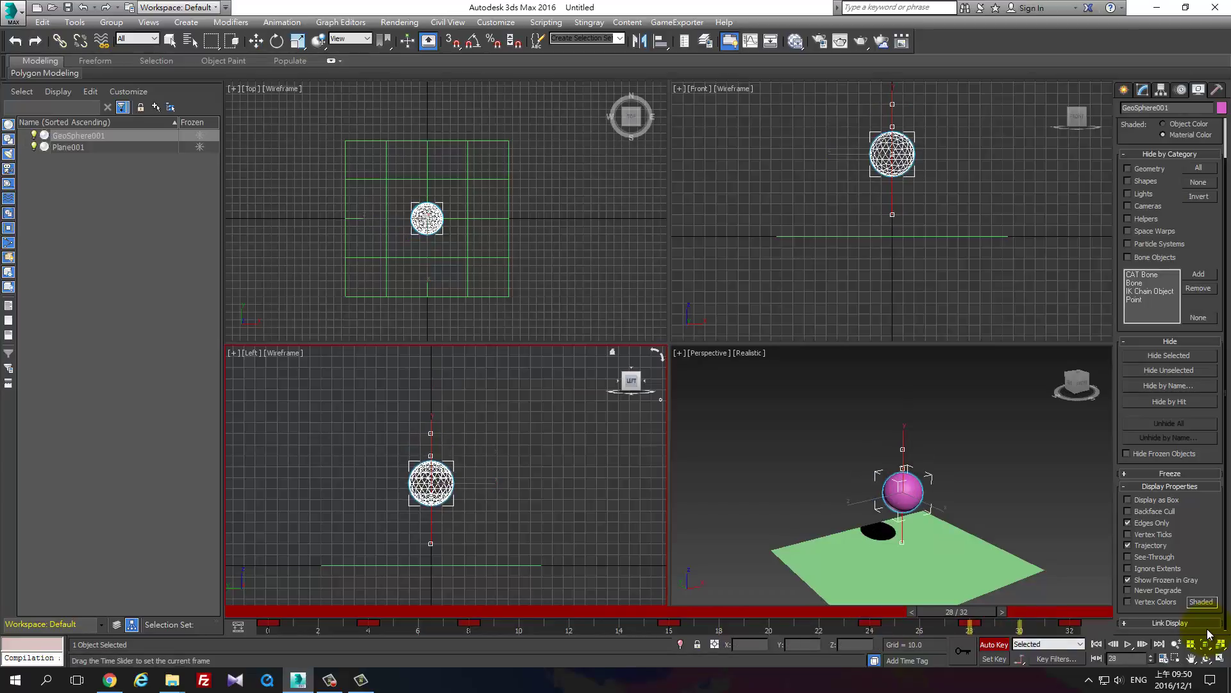
pyautogui.press('w')
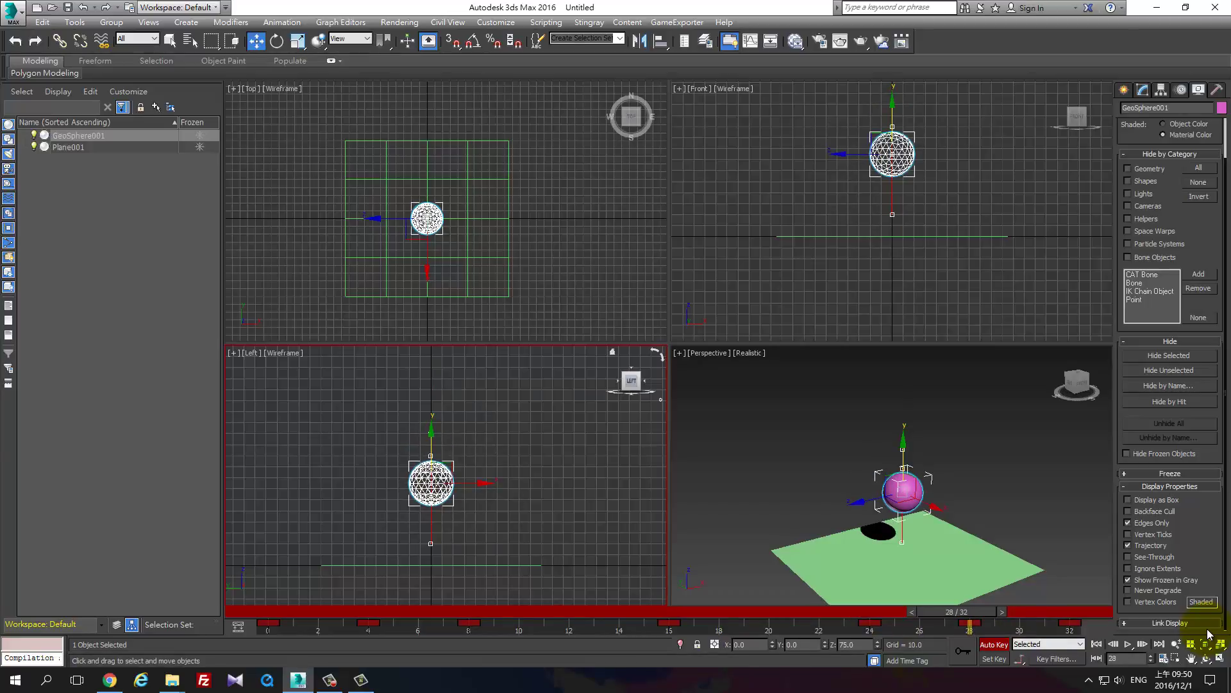
pyautogui.press(',')
pyautogui.press(',')
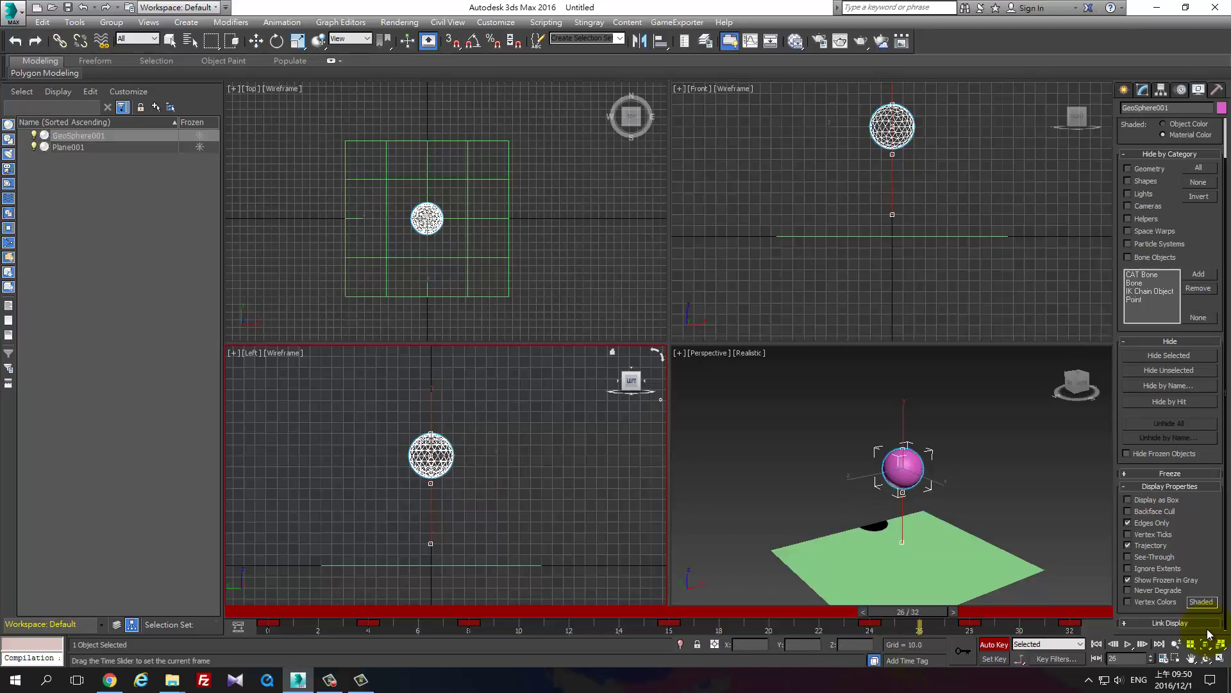
pyautogui.press('End')
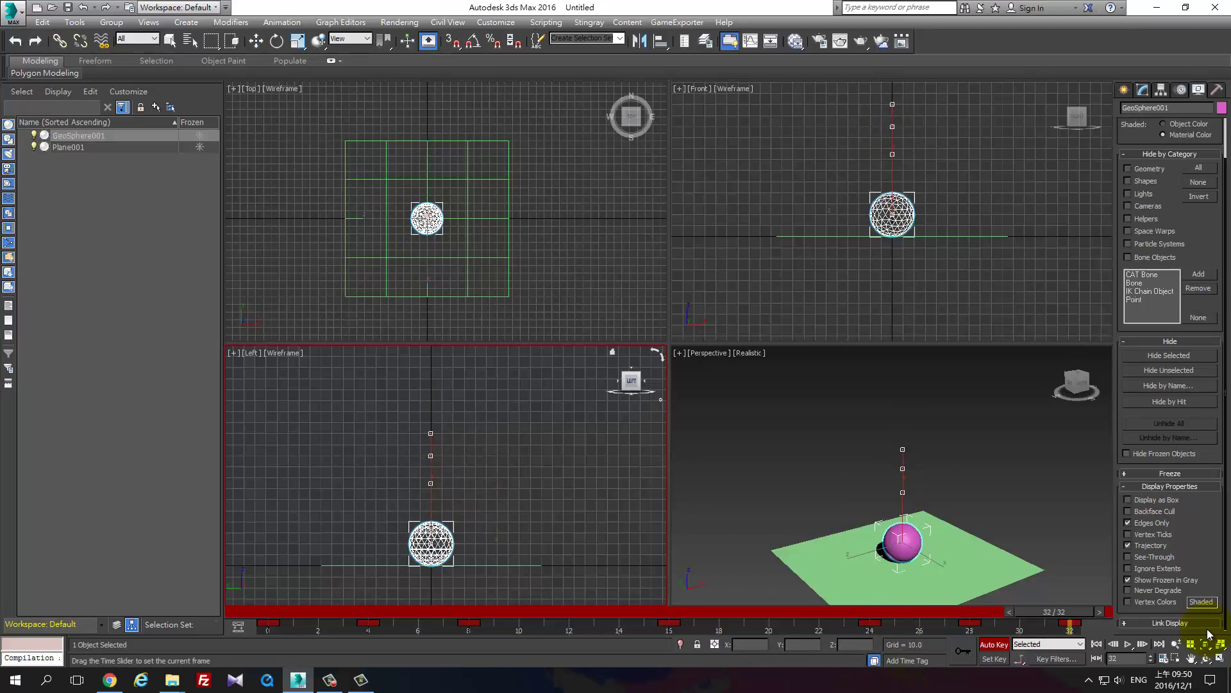
pyautogui.press('w')
pyautogui.press(',')
pyautogui.press(',')
pyautogui.press(',')
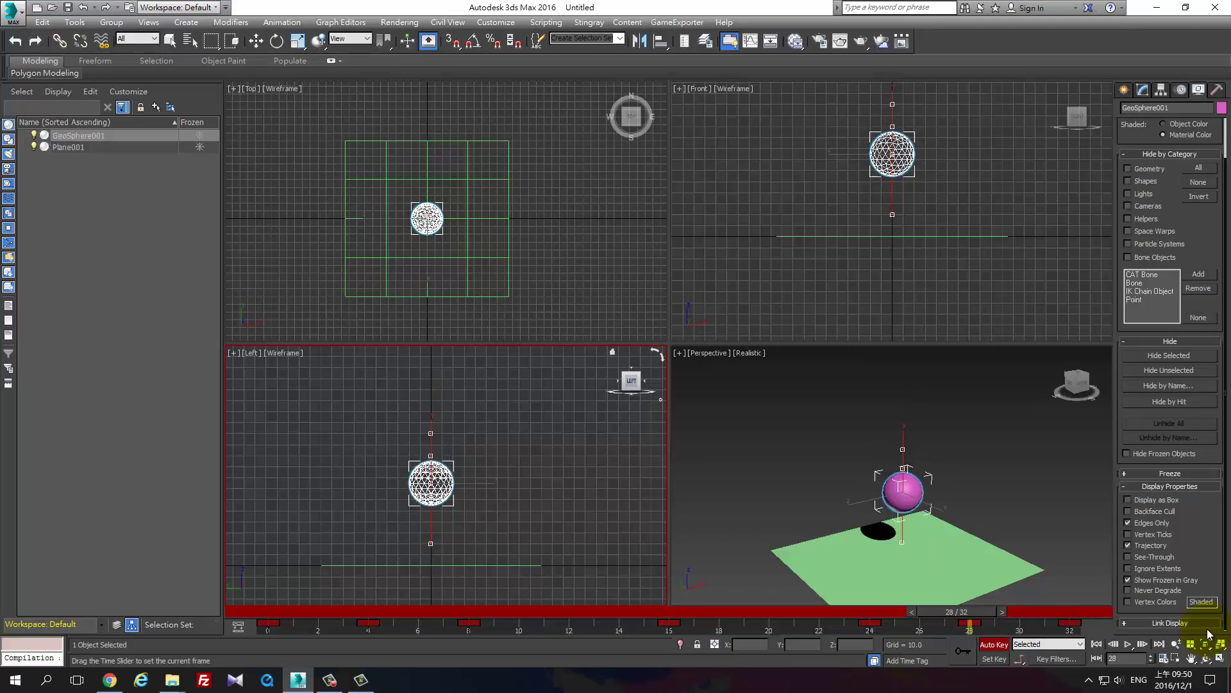
pyautogui.press('Home')
pyautogui.press('.')
pyautogui.press('.')
pyautogui.press('.')
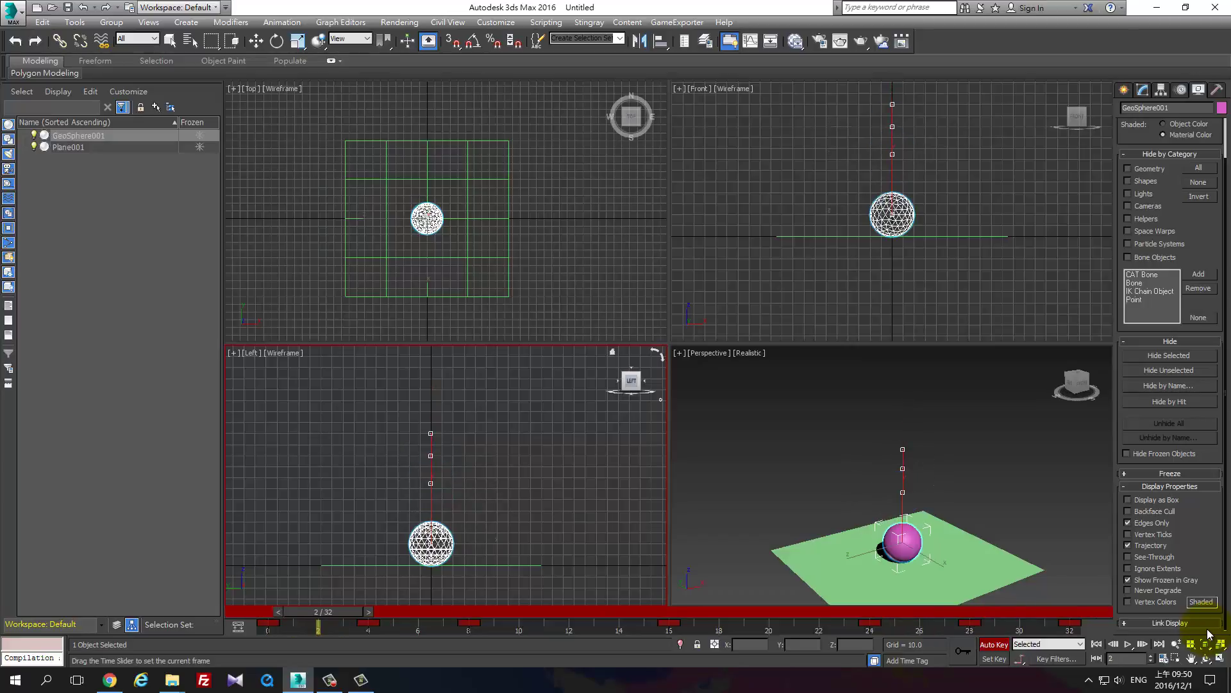
pyautogui.press('.')
pyautogui.press('.')
pyautogui.press('.')
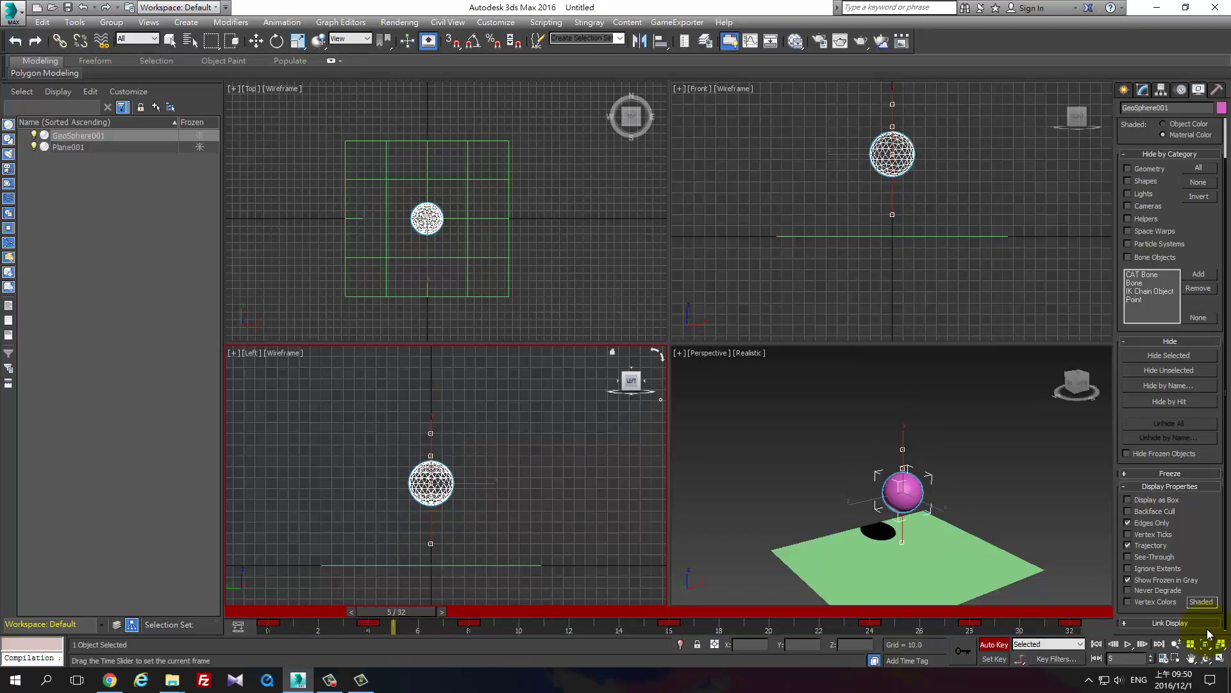
pyautogui.press('.')
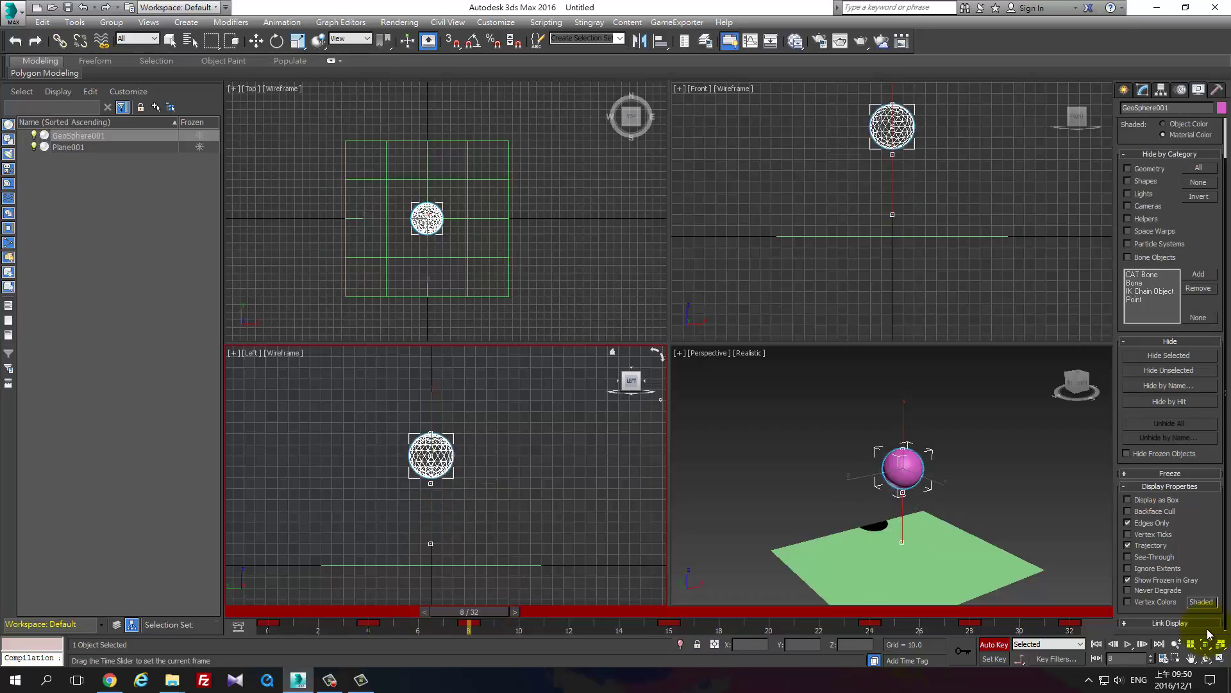
pyautogui.press(',')
pyautogui.press(',')
pyautogui.press('Home')
pyautogui.press('w')
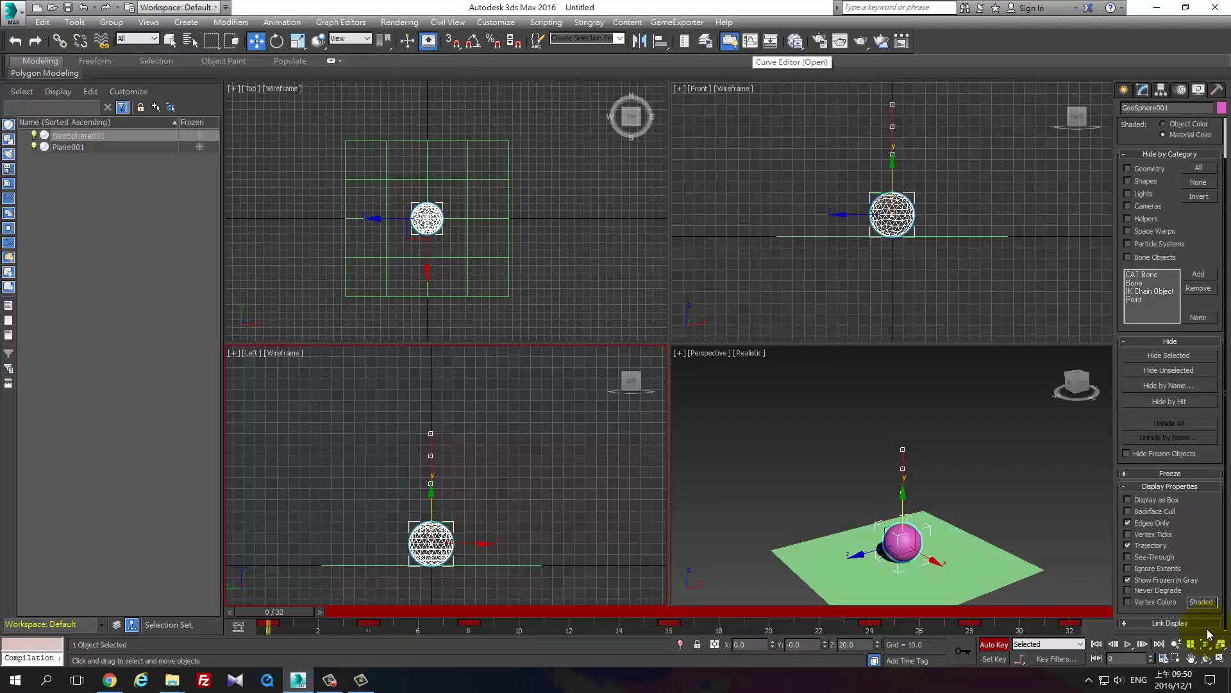
# Step: Show only GeoSphere001's Z Position track in the Curve Editor and select all its keys
pyautogui.click(749, 41)
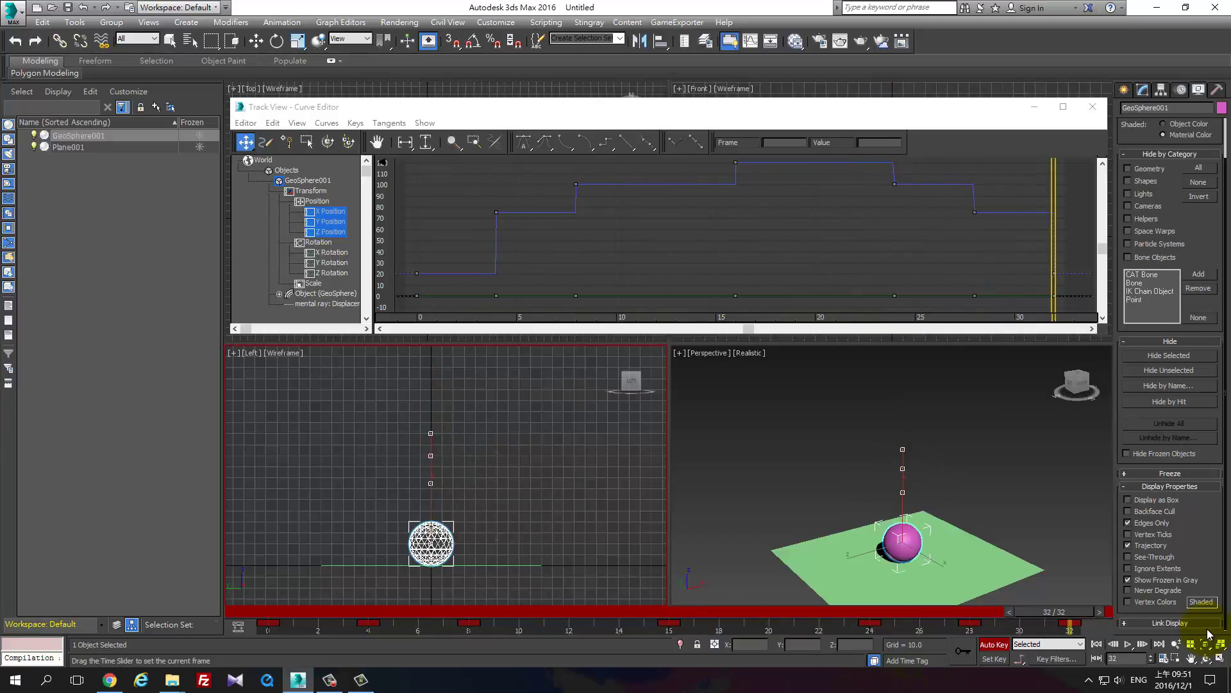
pyautogui.press('Home')
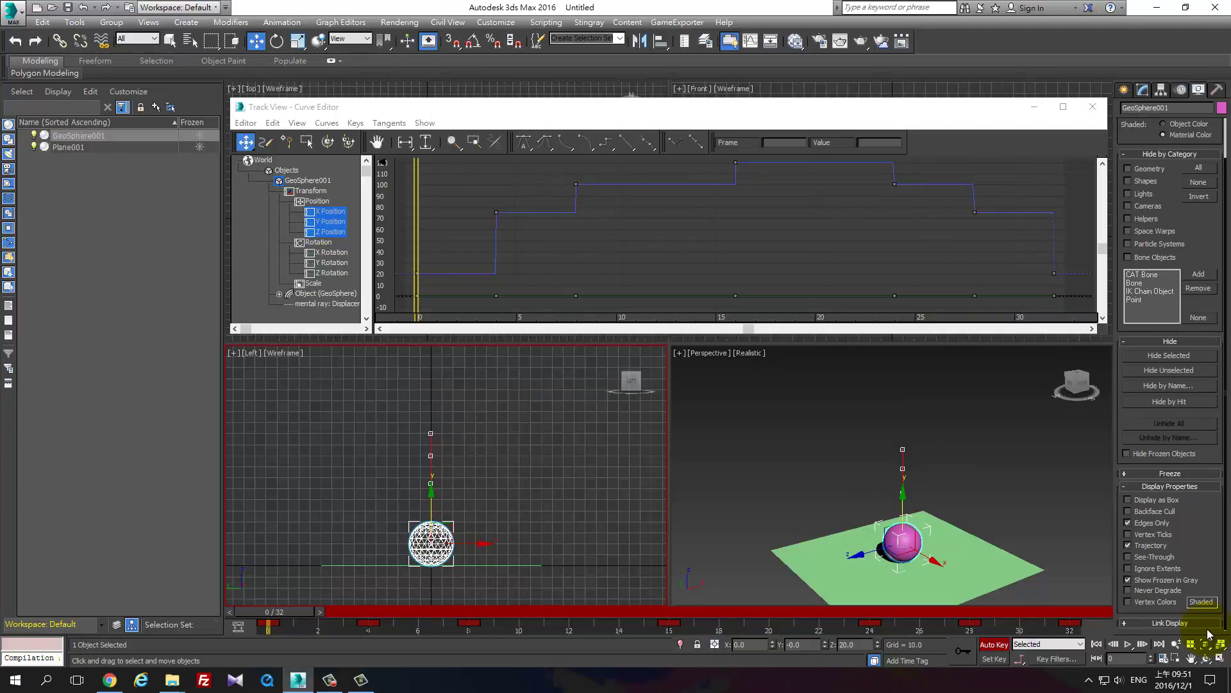
pyautogui.click(331, 232)
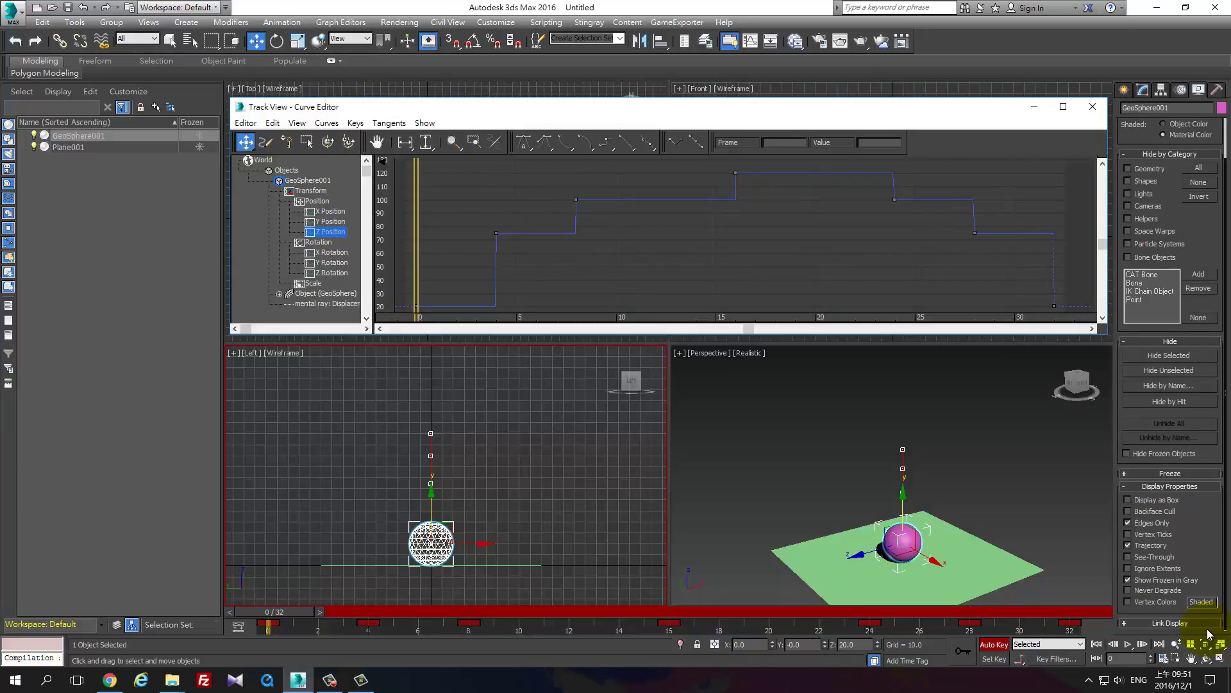
pyautogui.hotkey('ctrl', 'a')
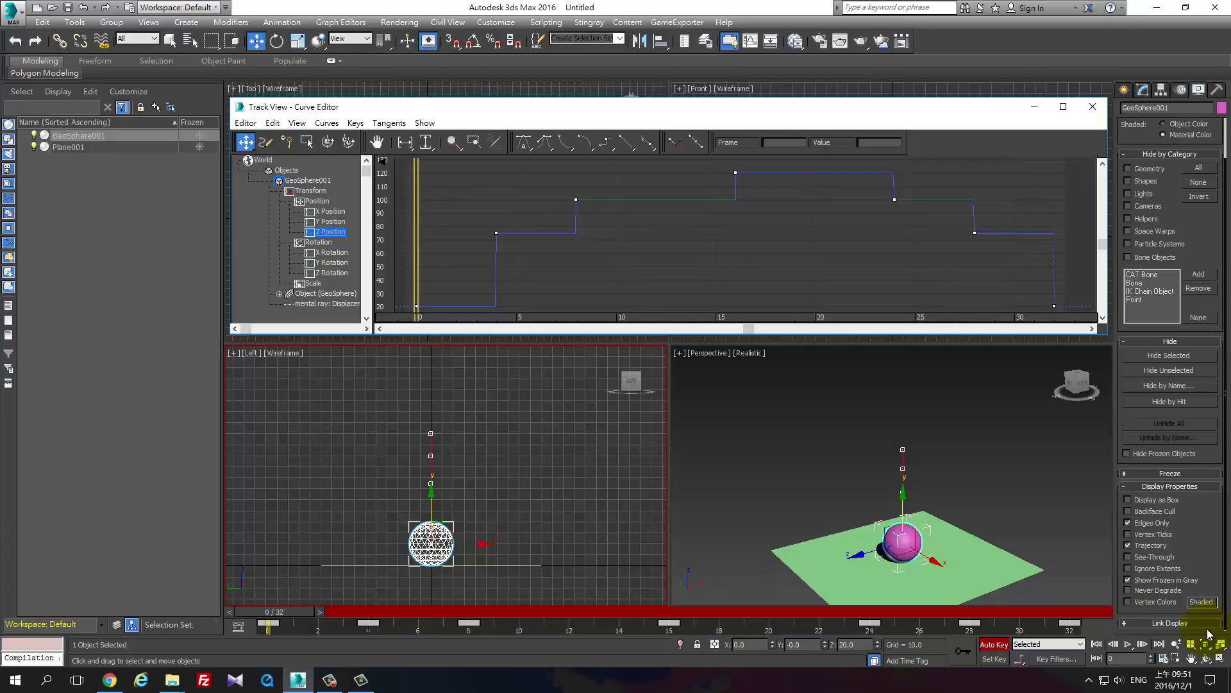
# Step: Set all Z Position keys to Auto tangents, then preview the arc and inspect the peak and frame-0 keys
pyautogui.click(523, 142)
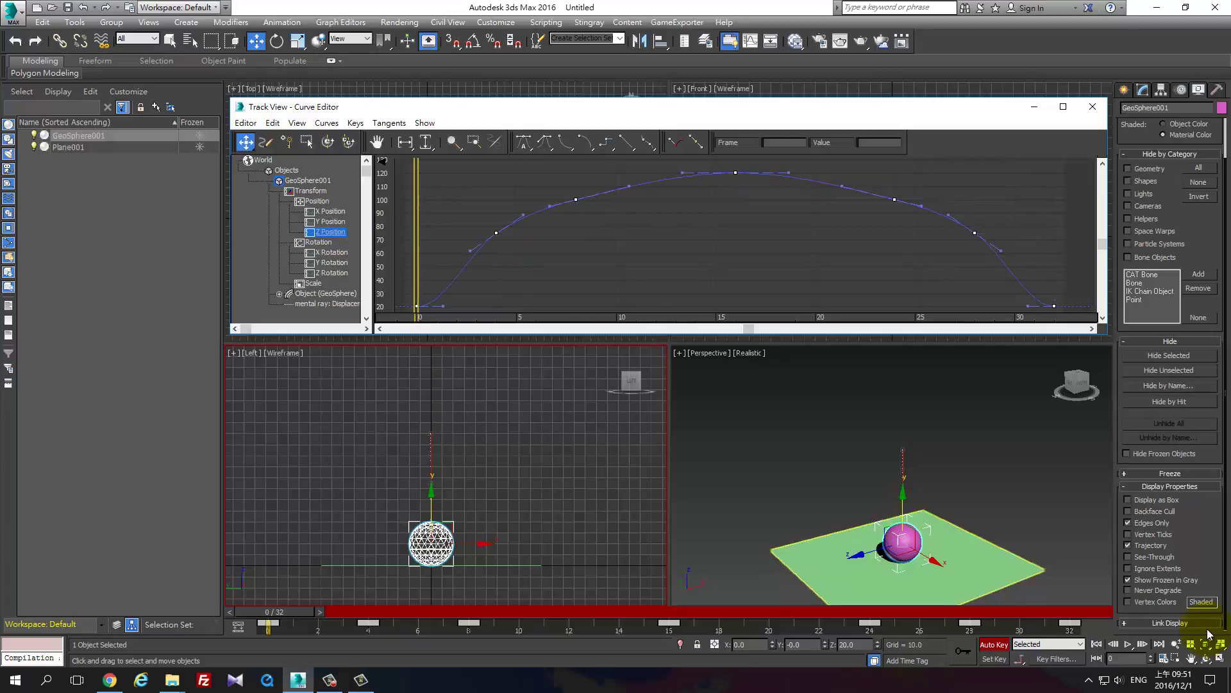
pyautogui.click(1208, 634)
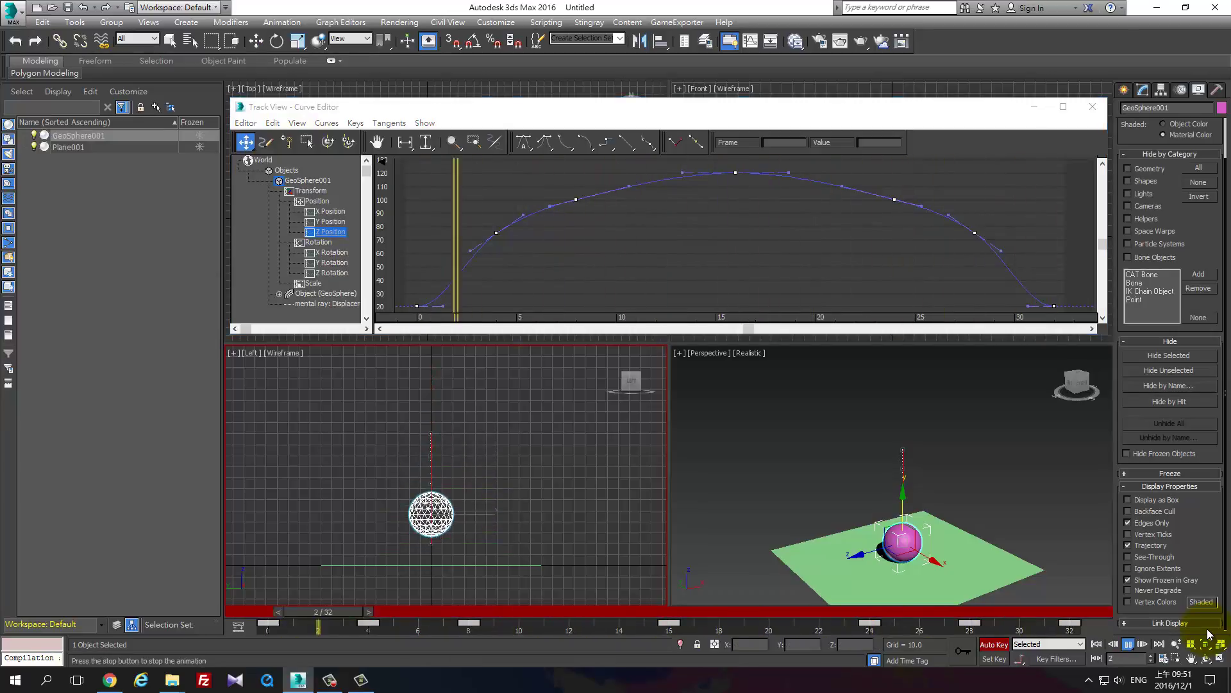
pyautogui.click(1208, 634)
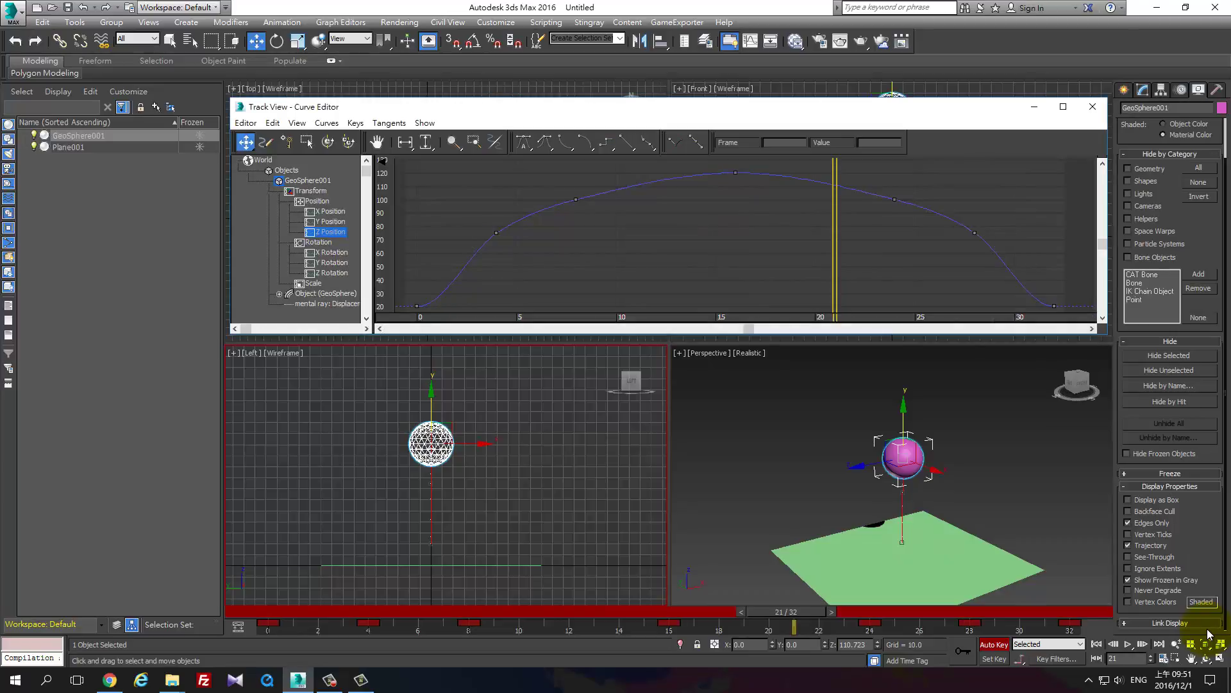
pyautogui.moveTo(560, 179); pyautogui.dragTo(911, 213)
pyautogui.click(1208, 633)
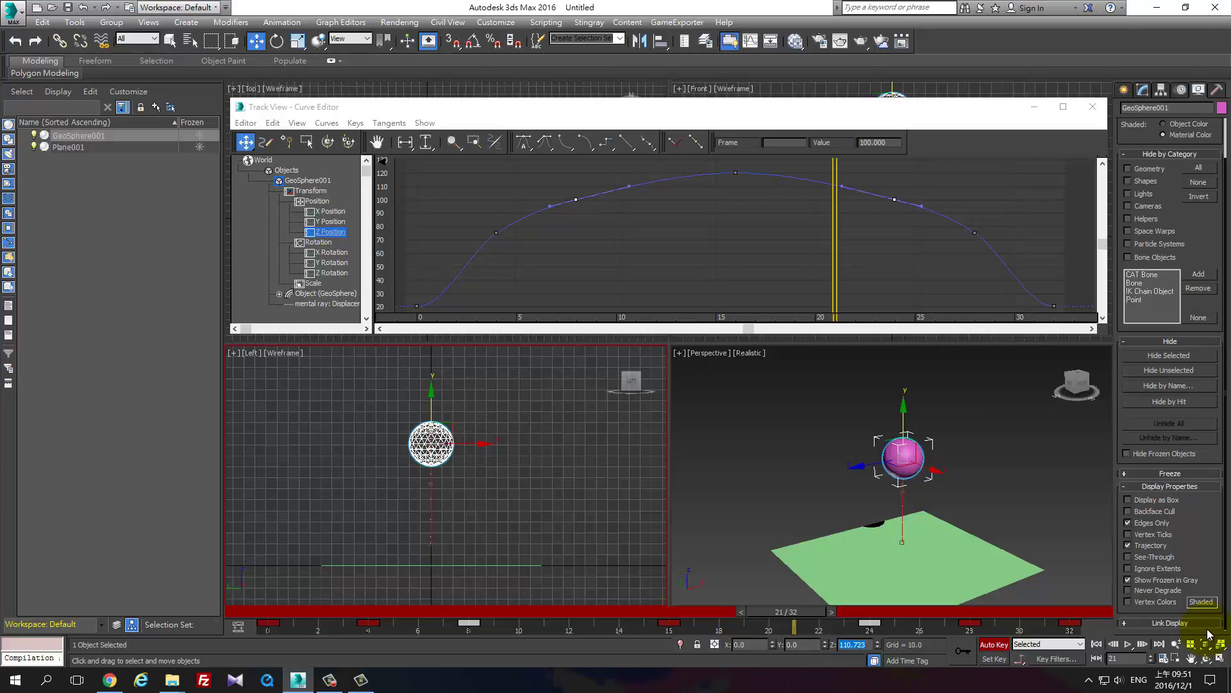
pyautogui.click(417, 306)
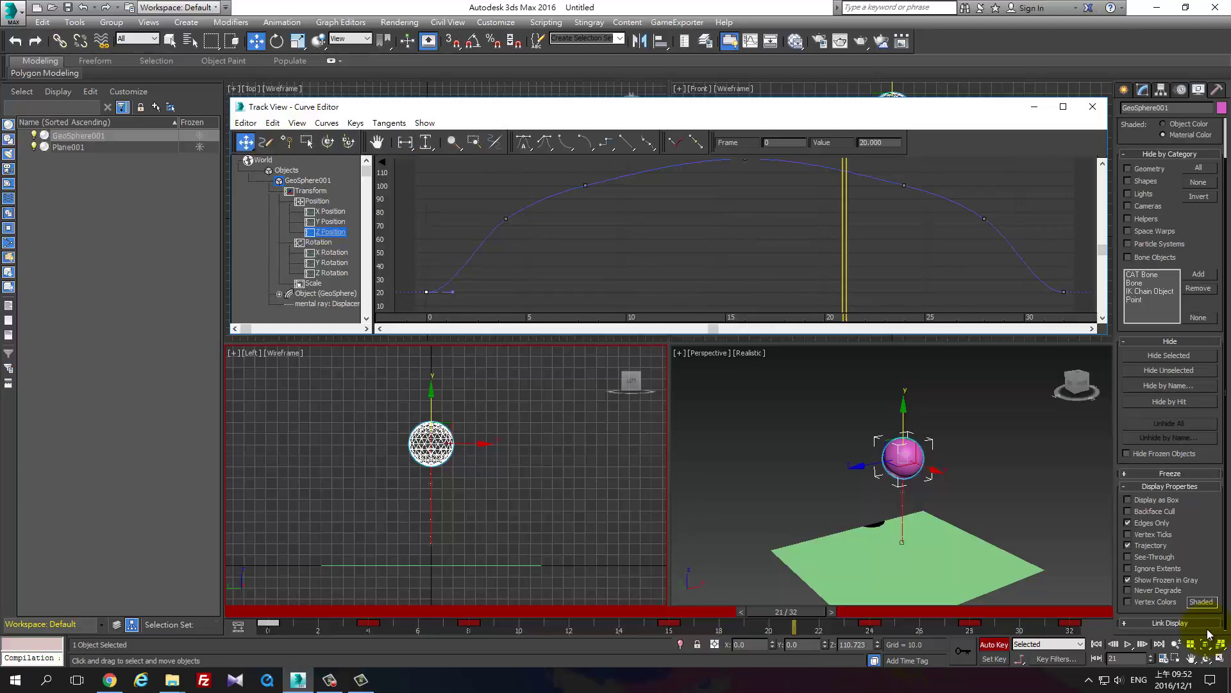
# Step: Zoom the curve graph horizontally to about -30–50 and pan to centre the arc
pyautogui.click(453, 141)
pyautogui.click(454, 182)
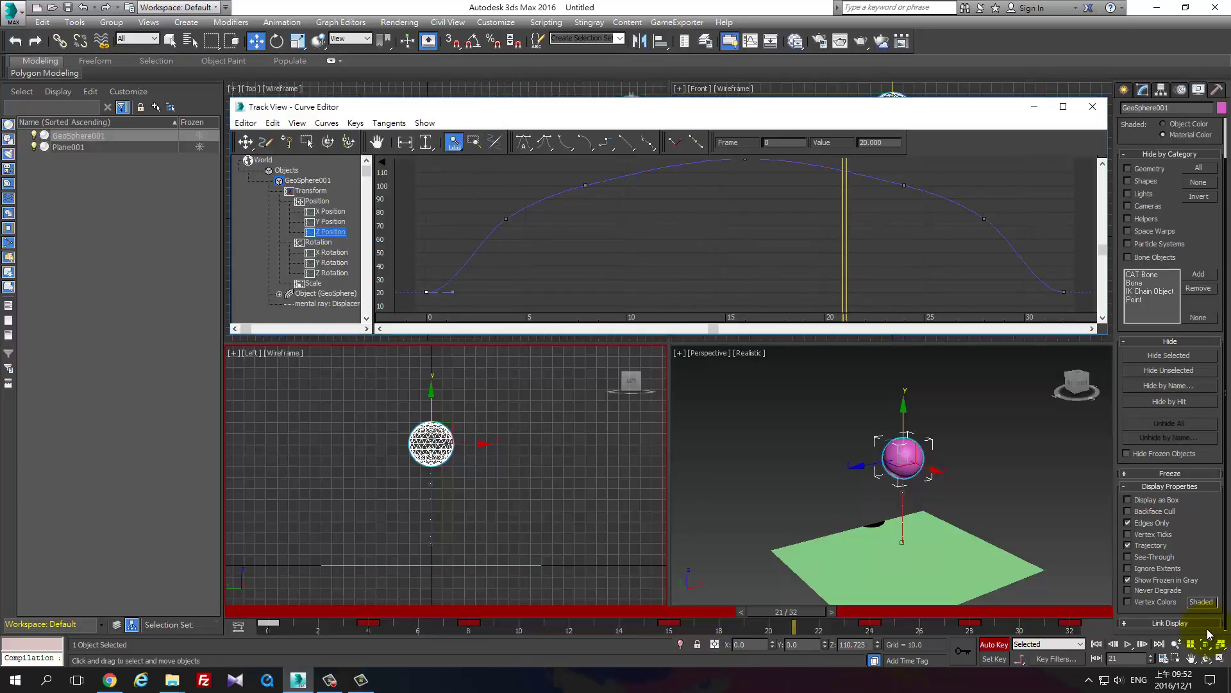
pyautogui.moveTo(737, 244); pyautogui.dragTo(622, 243)
pyautogui.moveTo(802, 244); pyautogui.dragTo(595, 250, button='middle')
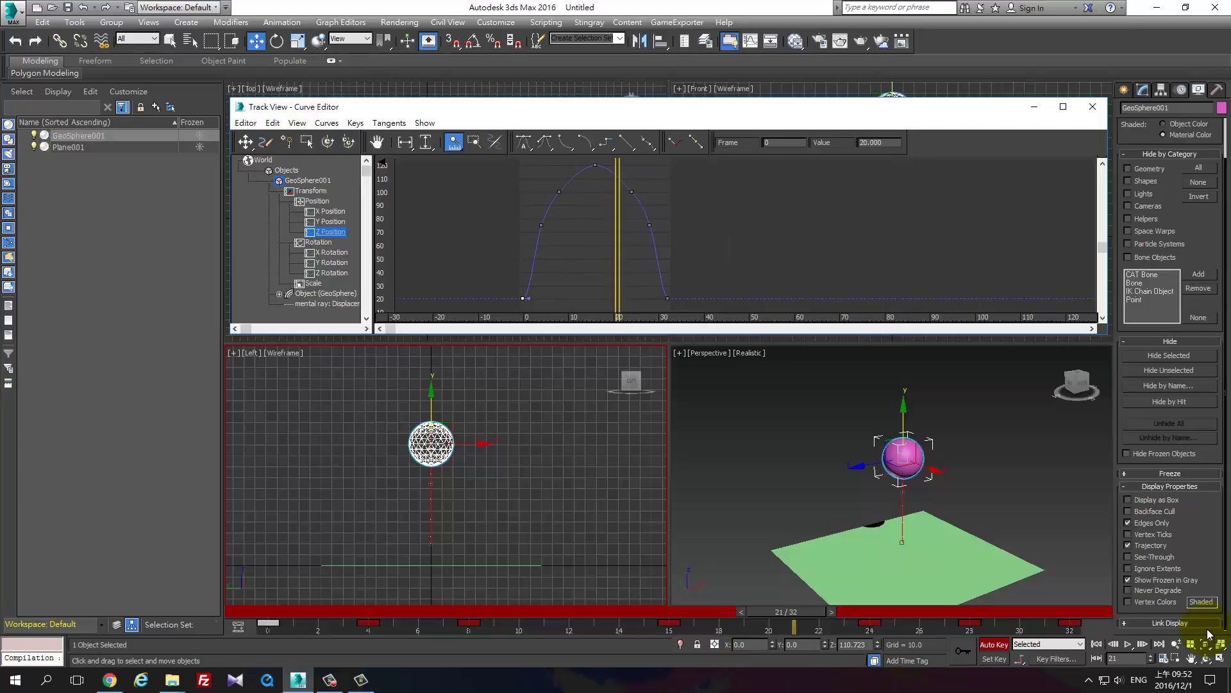
pyautogui.rightClick(595, 250)
# Step: Raise the two peak keys vertically from 100 to 108.16, replay, and select the frame-0 and frame-30 keys
pyautogui.moveTo(535, 181); pyautogui.dragTo(658, 203)
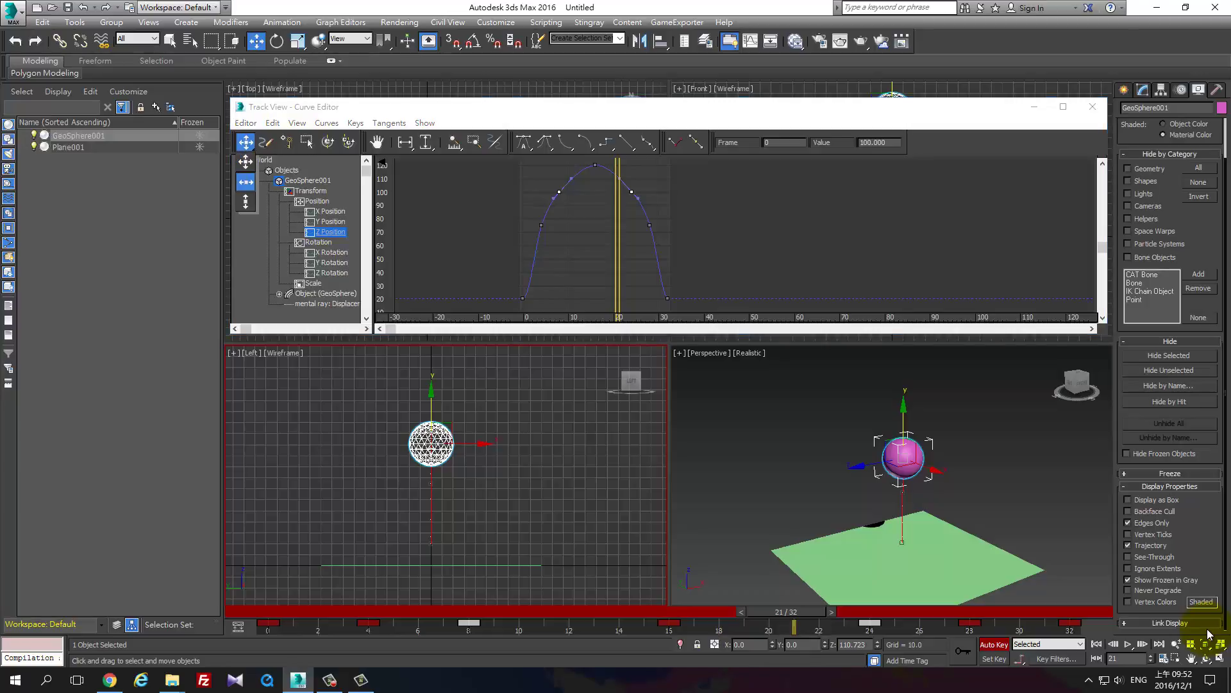
pyautogui.moveTo(245, 141); pyautogui.dragTo(246, 201)
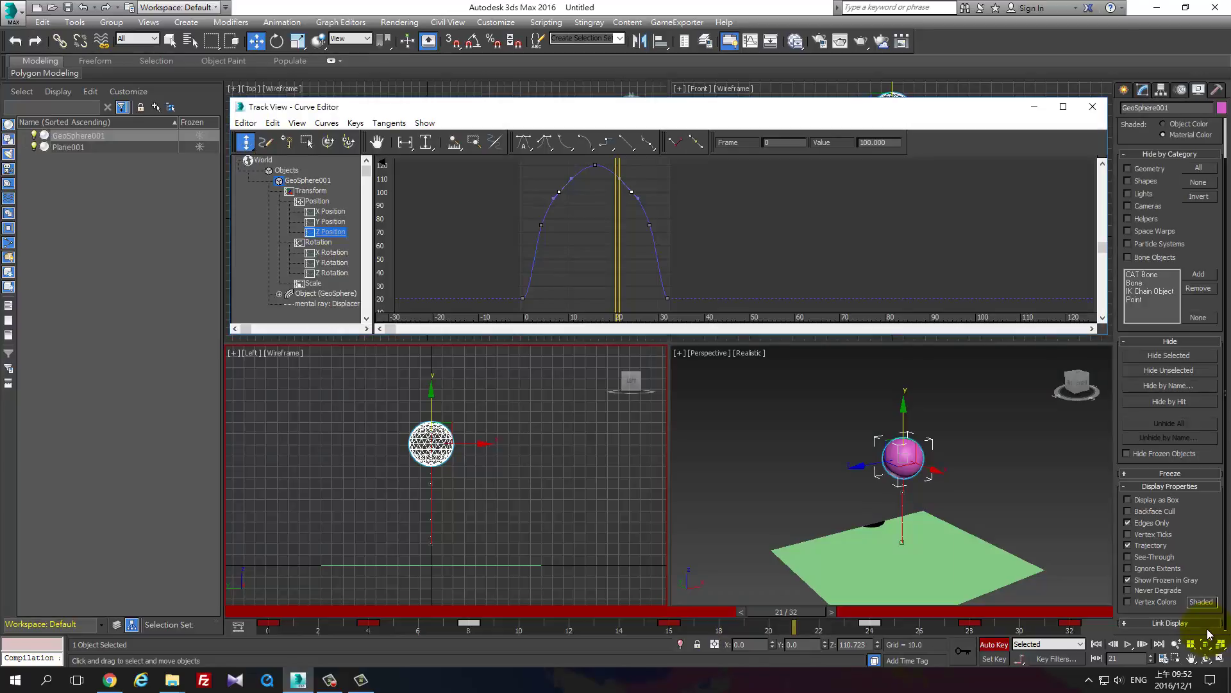
pyautogui.moveTo(559, 191); pyautogui.dragTo(559, 181)
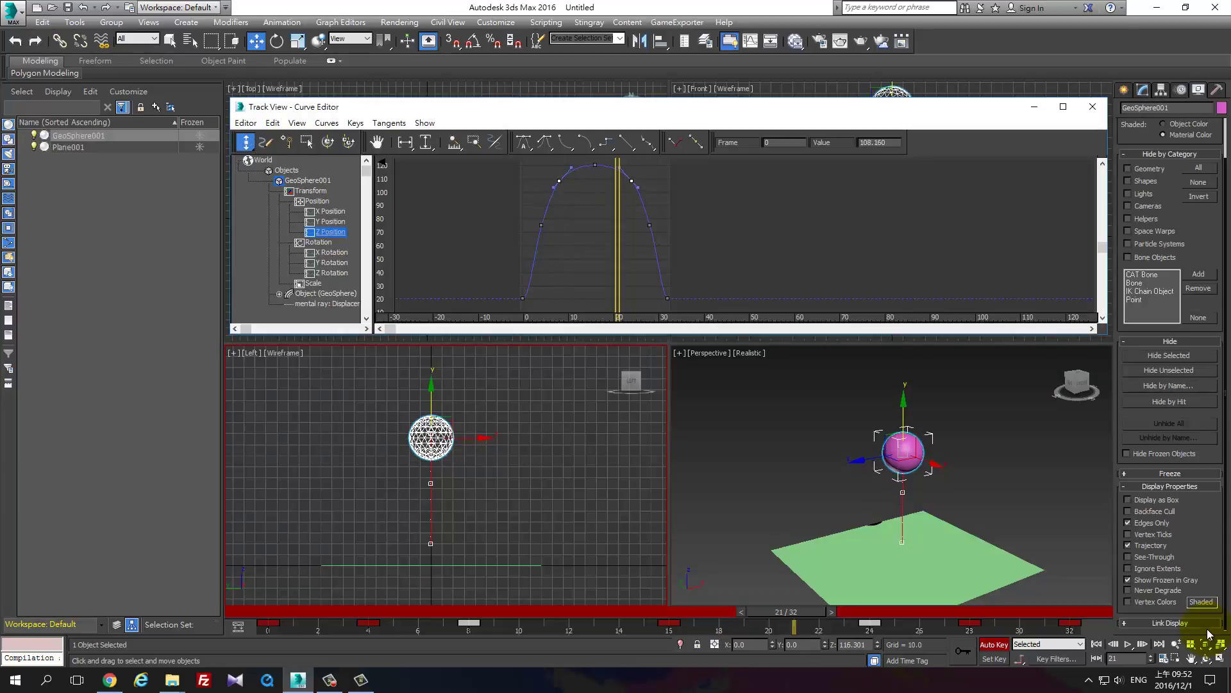
pyautogui.press('/')
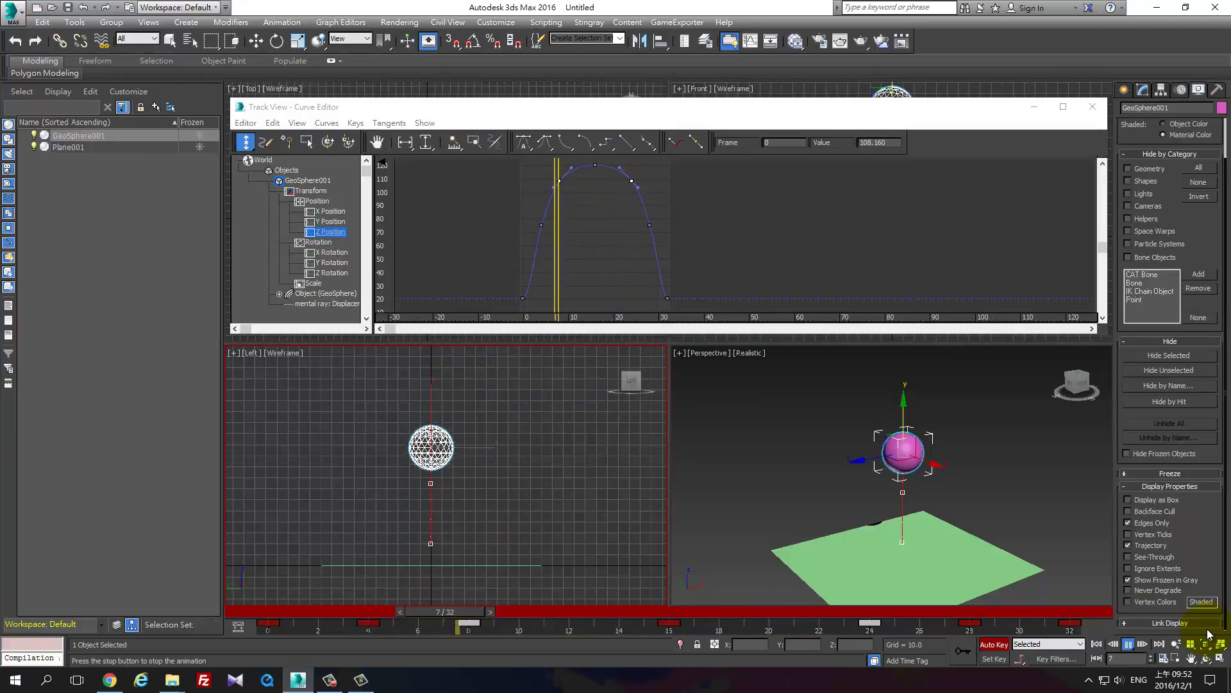
pyautogui.press('/')
pyautogui.moveTo(454, 262); pyautogui.dragTo(658, 308)
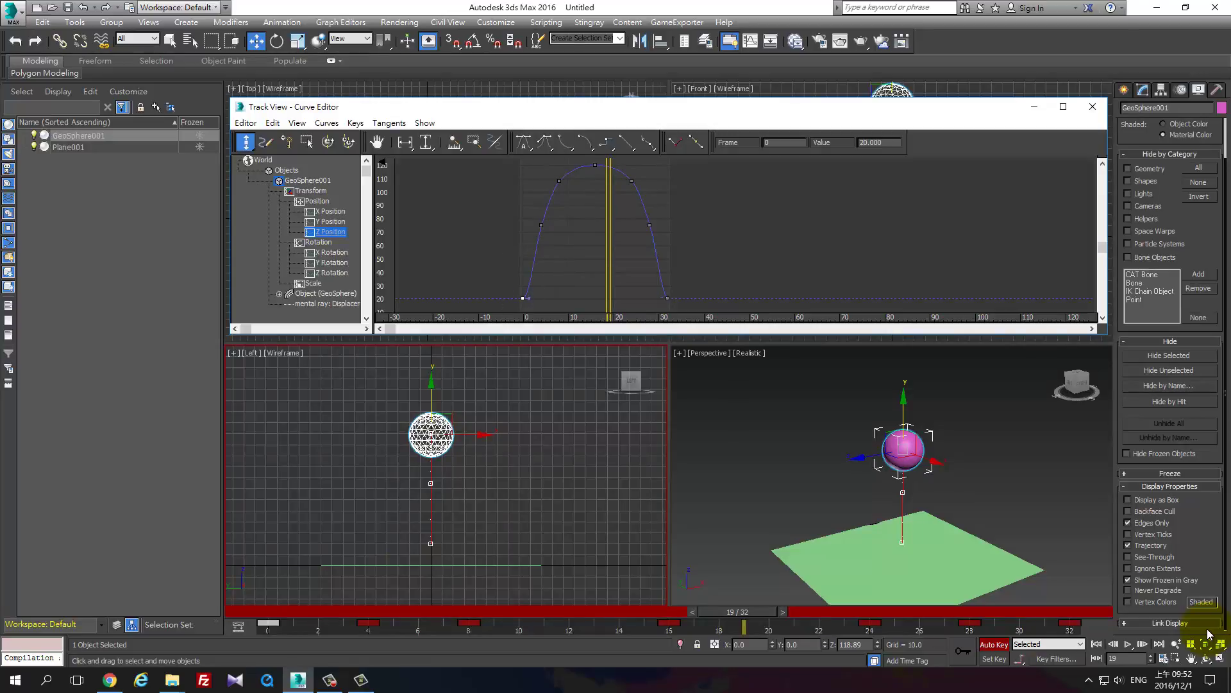
# Step: Give the frame-0 and frame-30 ground keys Fast tangents
pyautogui.click(565, 142)
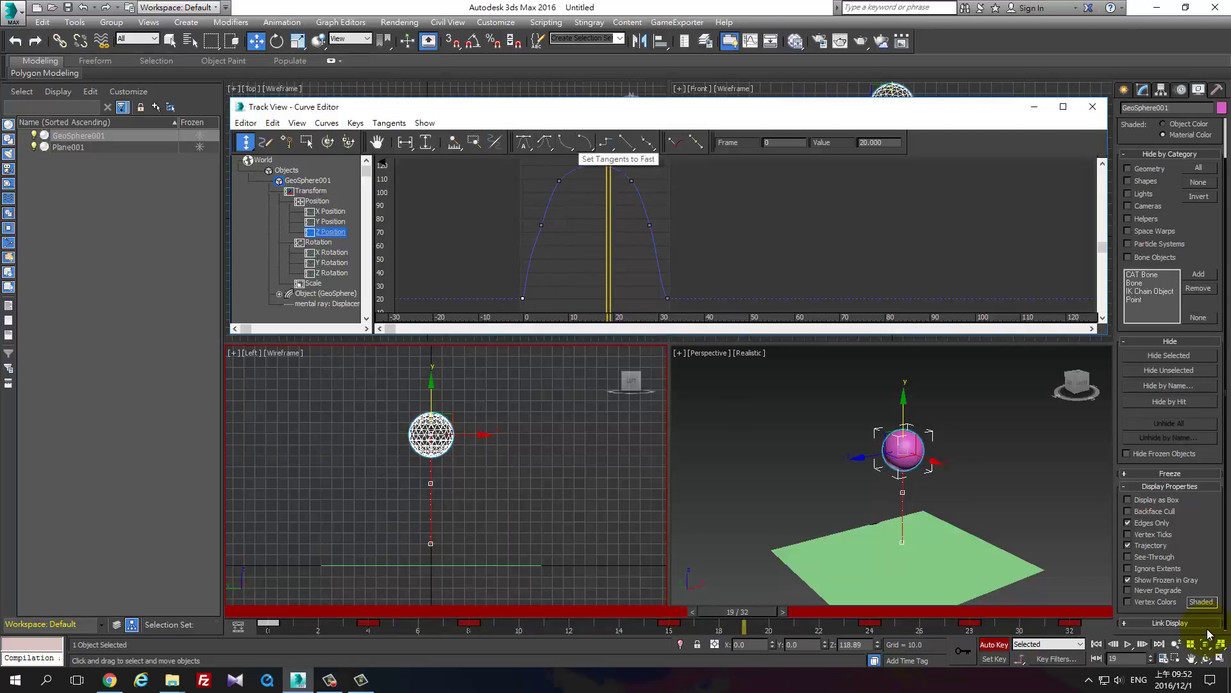
pyautogui.click(667, 298)
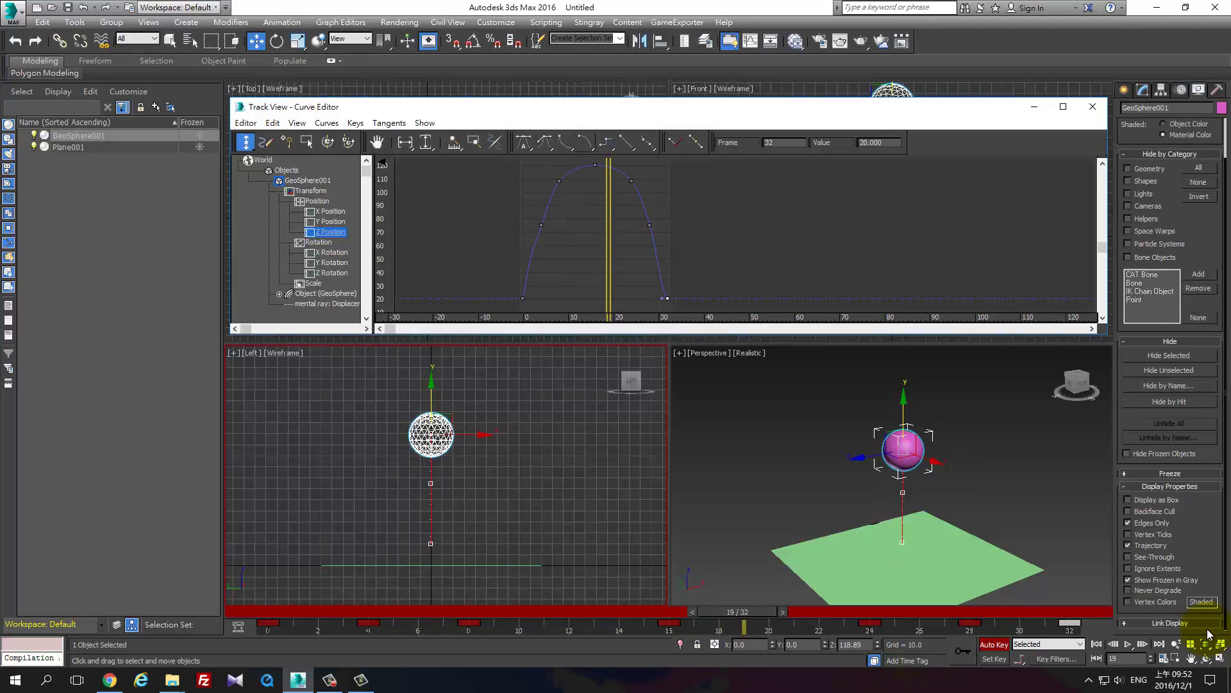
pyautogui.click(565, 142)
# Step: Lift the frame-4 and frame-28 keys vertically from 75 to about 81.24
pyautogui.click(541, 225)
pyautogui.click(245, 142)
pyautogui.moveTo(650, 225); pyautogui.dragTo(649, 218)
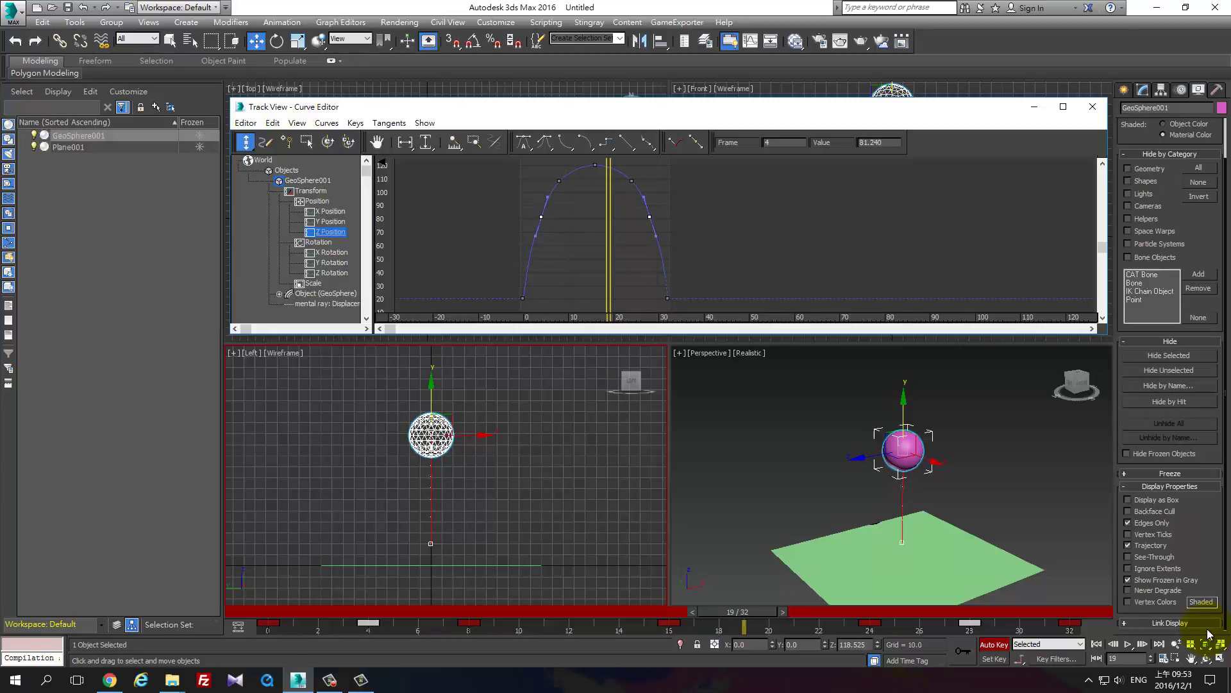
# Step: Check the key's exact value, then drag the frame-28 key up to 84.6
pyautogui.rightClick(649, 217)
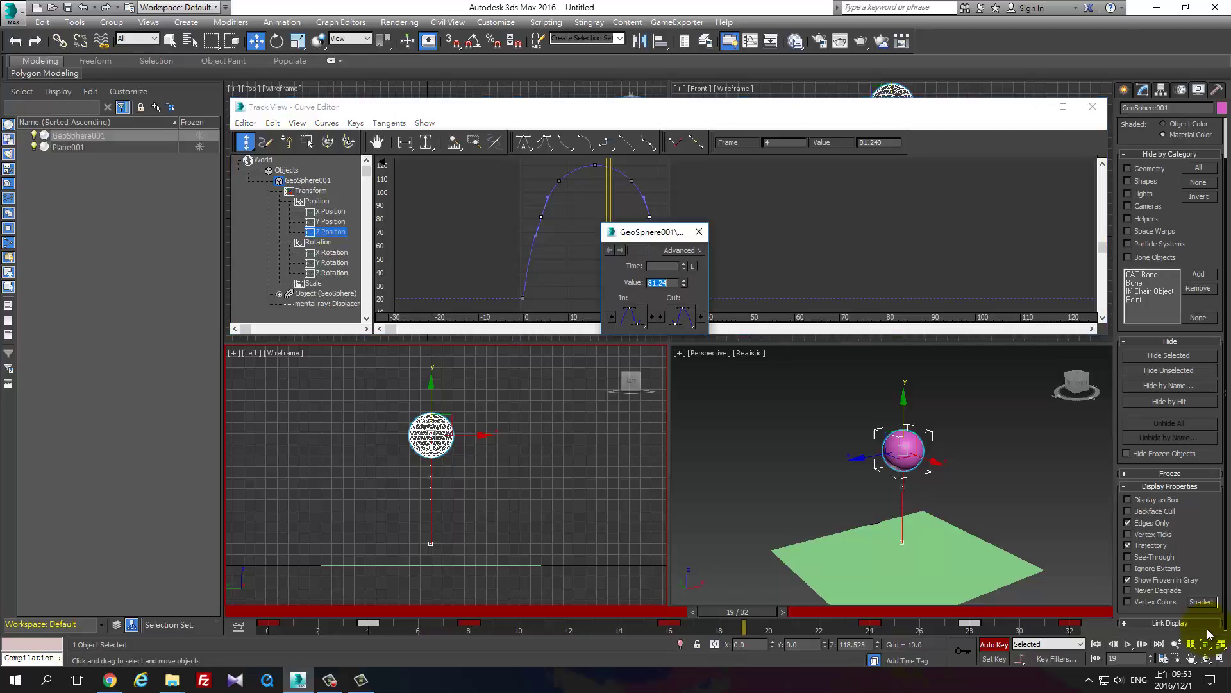
pyautogui.click(698, 232)
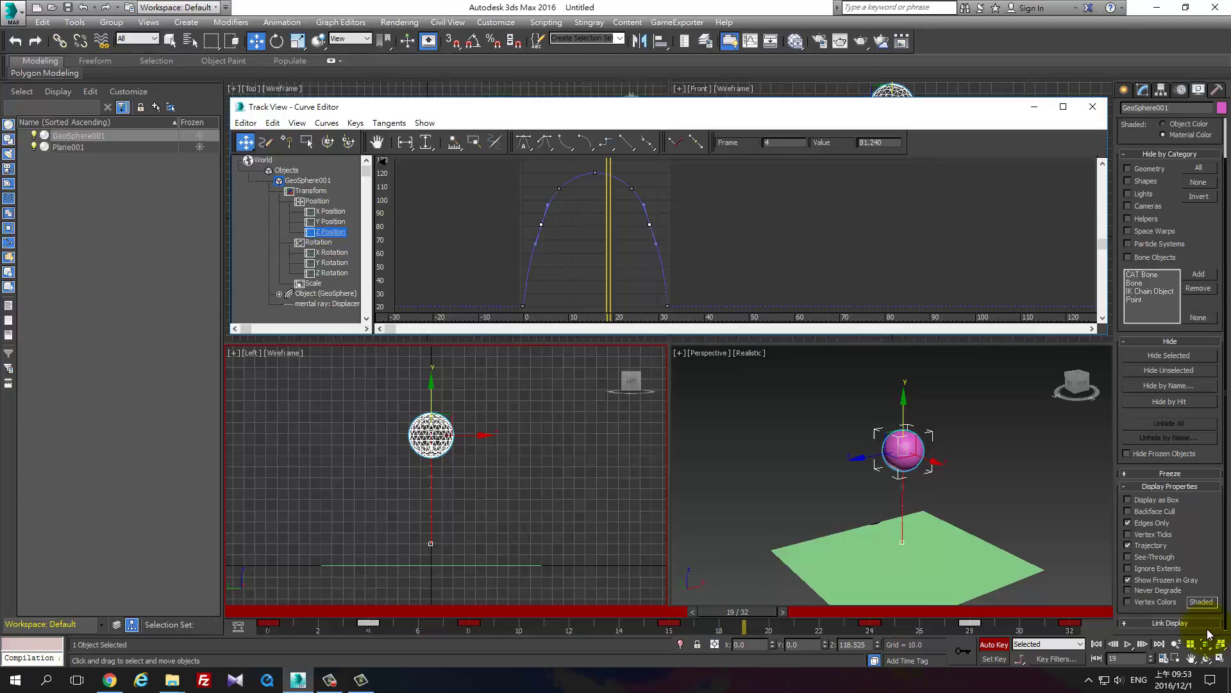
pyautogui.moveTo(649, 224); pyautogui.dragTo(649, 220)
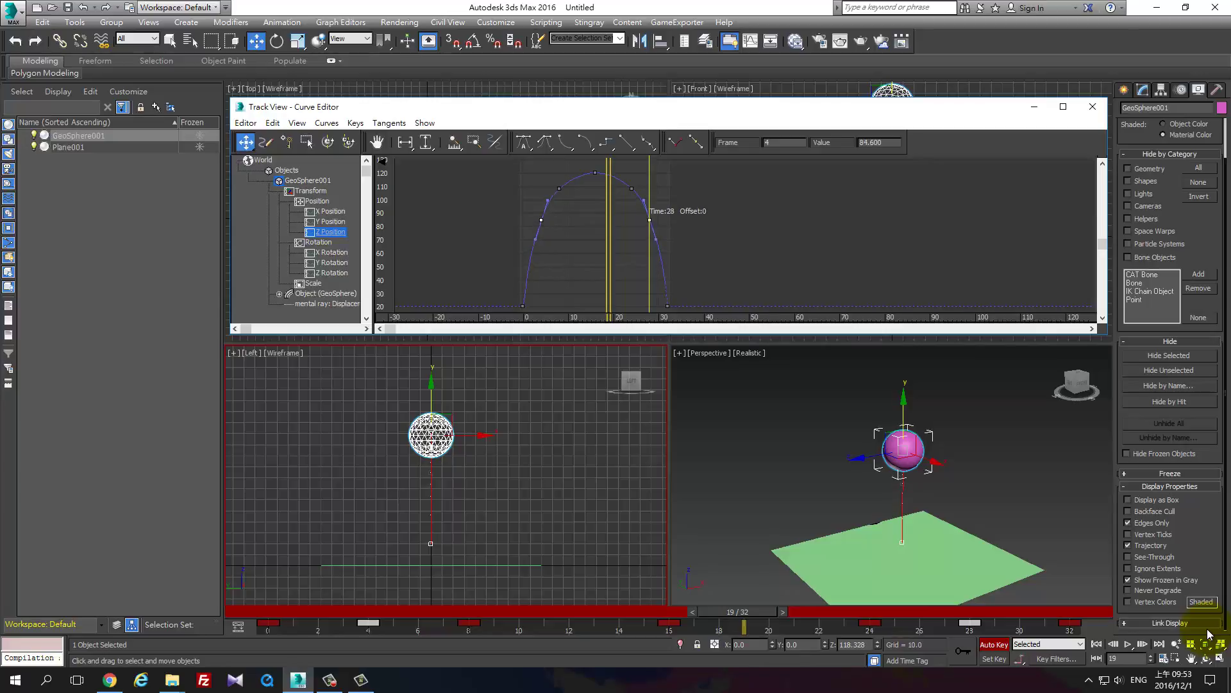
# Step: Play back the reshaped bounce, stop it, and return to frame 0
pyautogui.press('/')
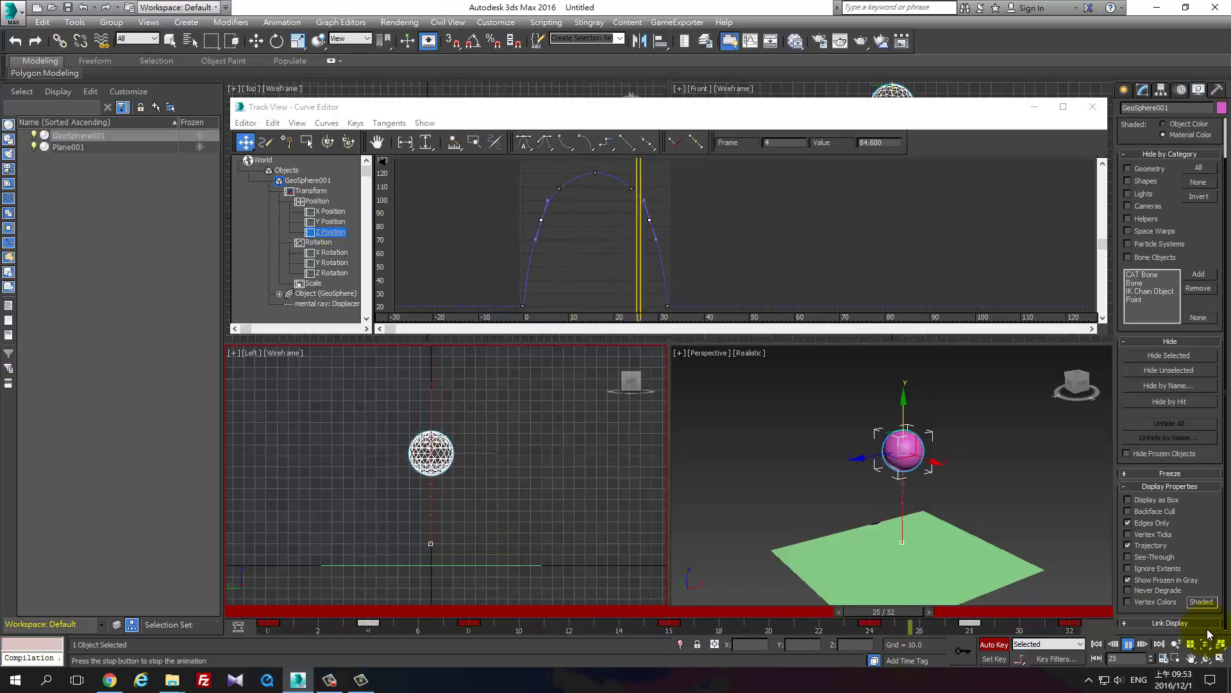
pyautogui.press('/')
pyautogui.press('Home')
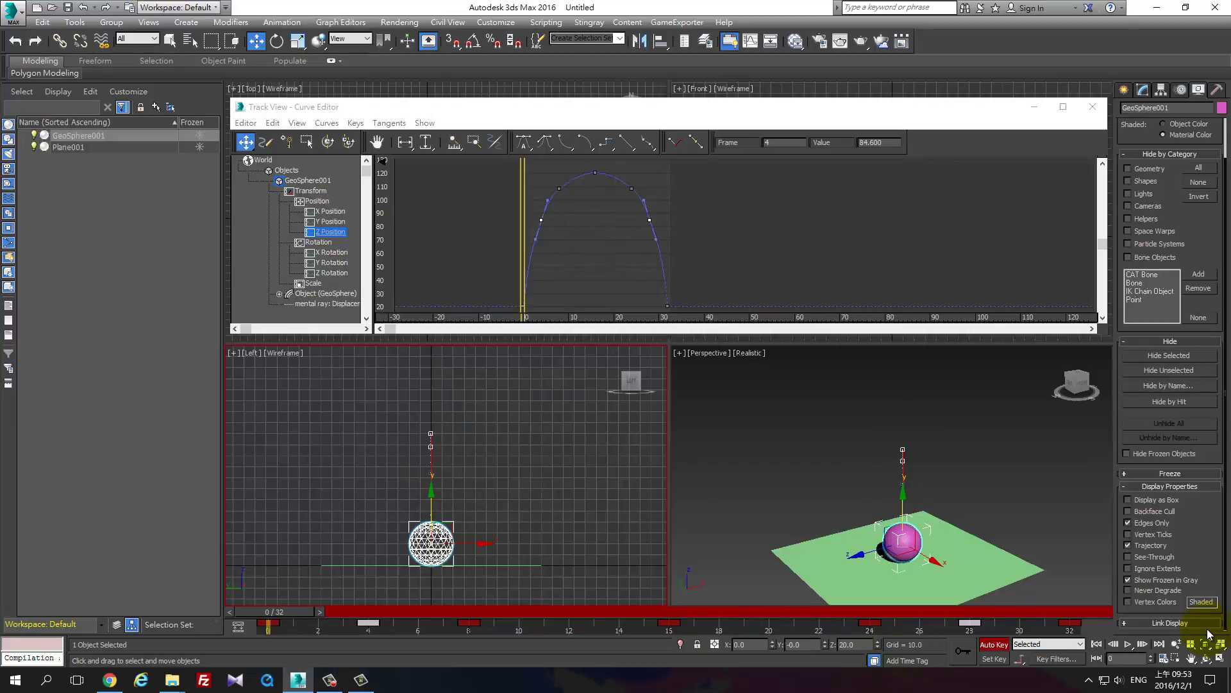
# Step: Show GeoSphere001's Scale track, a flat line at 100, in the Curve Editor
pyautogui.press('Down')
pyautogui.press('Down')
pyautogui.press('Down')
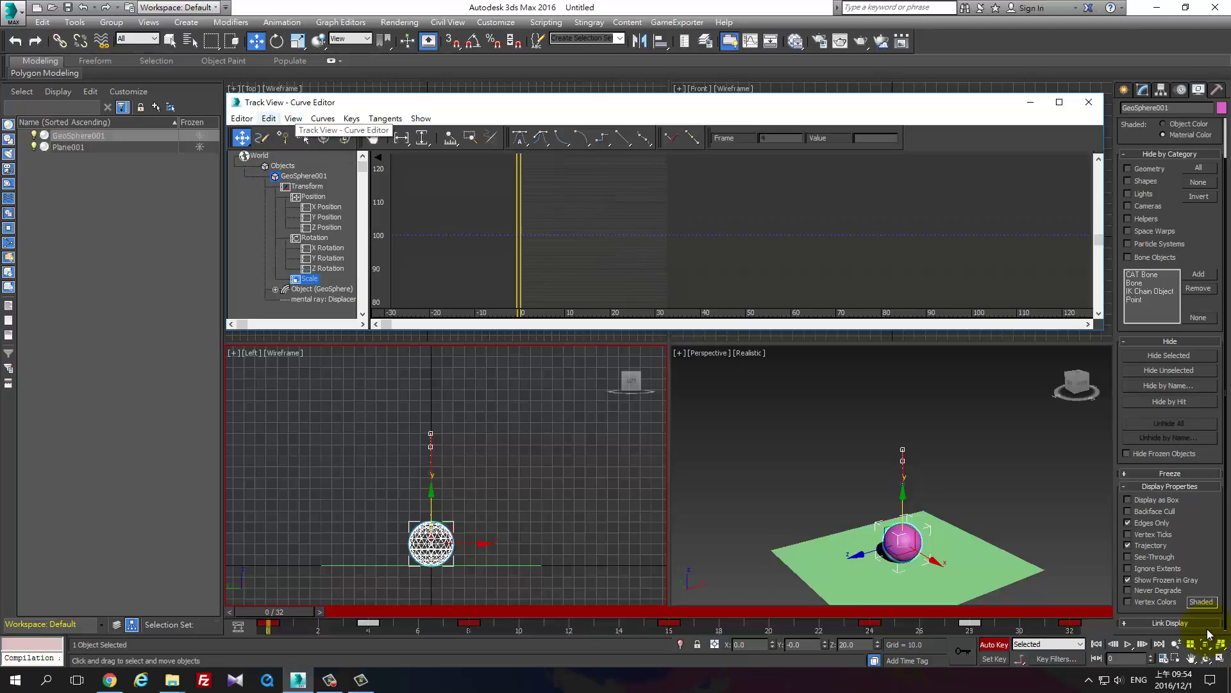
# Step: Select the sphere's Scale controller in the Motion panel and browse the curve editor menus
pyautogui.click(1209, 633)
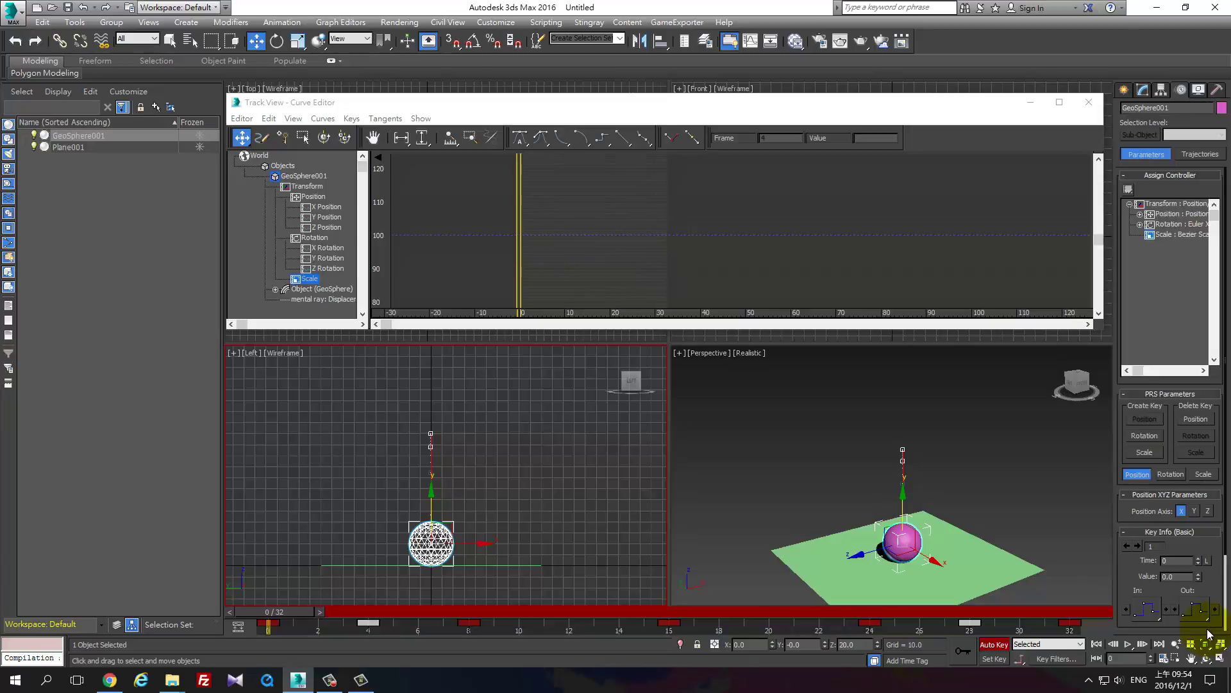
pyautogui.click(1180, 234)
pyautogui.click(269, 118)
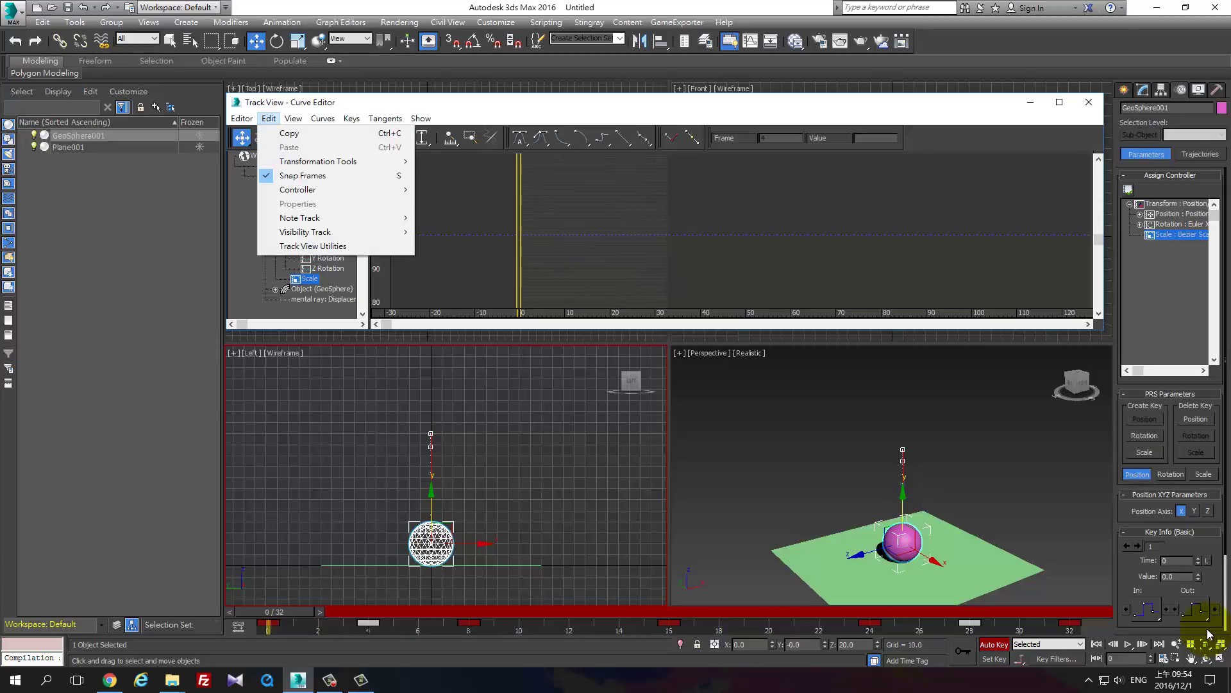
pyautogui.press('Right')
pyautogui.press('Right')
pyautogui.press('Right')
pyautogui.press('Right')
pyautogui.press('Left')
pyautogui.press('Left')
pyautogui.press('Left')
pyautogui.press('Escape')
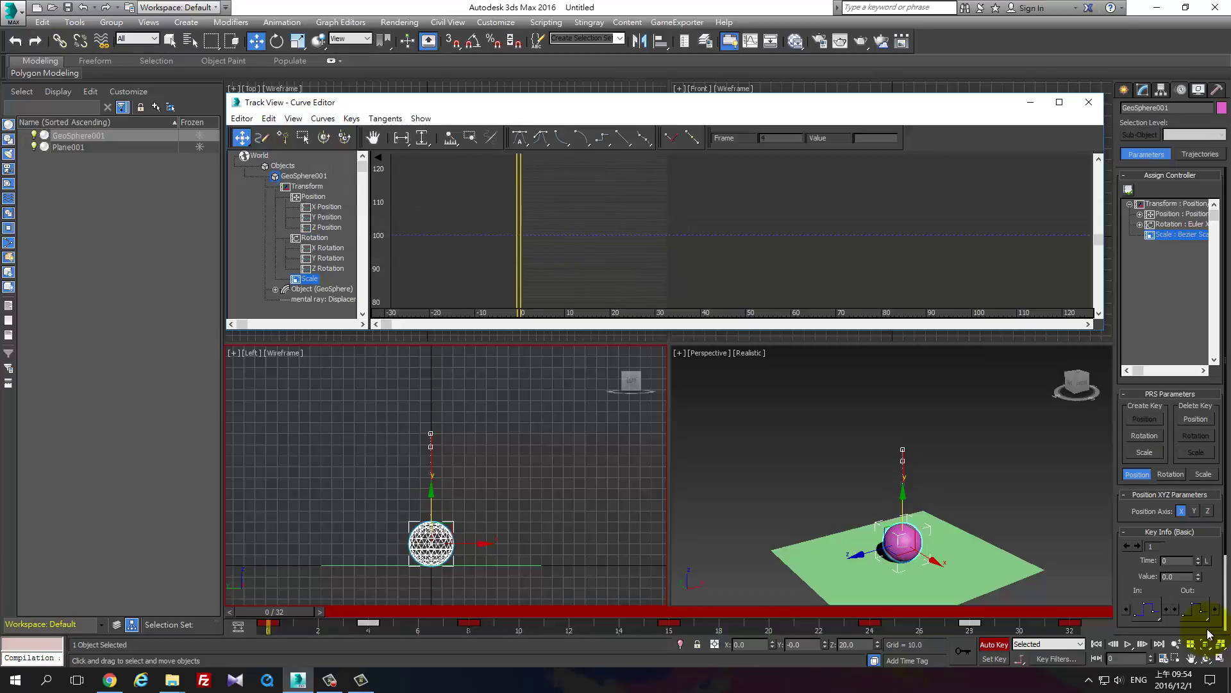
# Step: Assign a ScaleXYZ controller to the Scale track through Assign Controller
pyautogui.rightClick(306, 277)
pyautogui.press('Down')
pyautogui.press('Down')
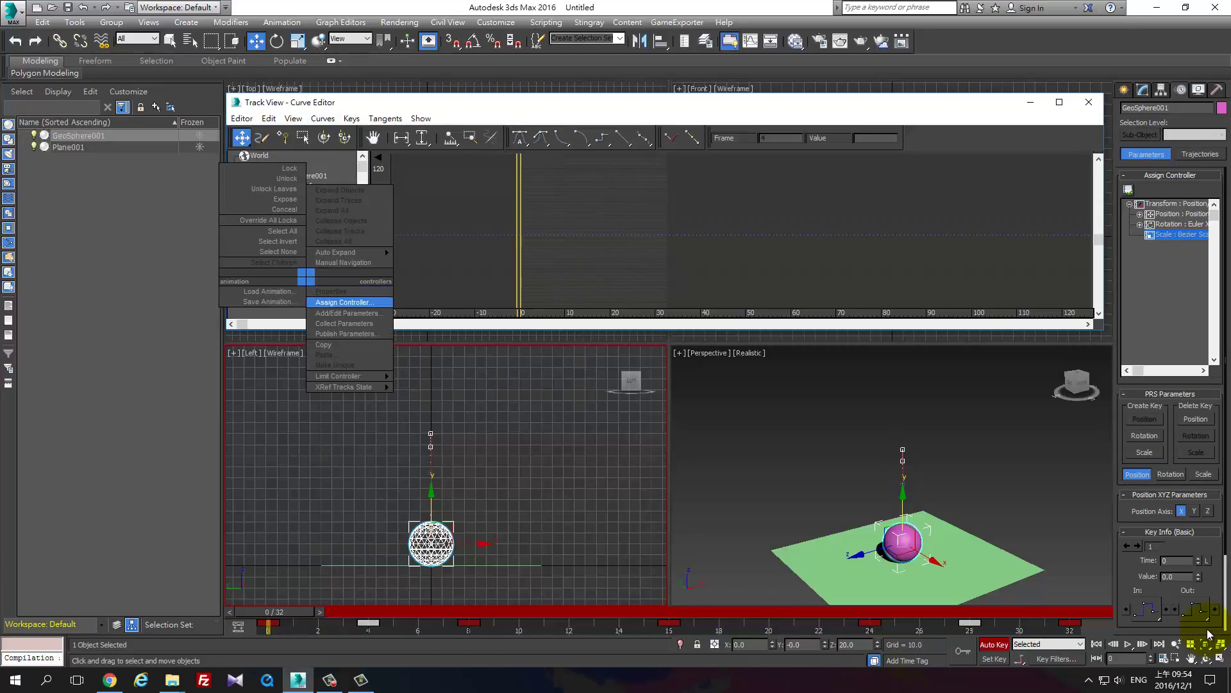
pyautogui.press('Return')
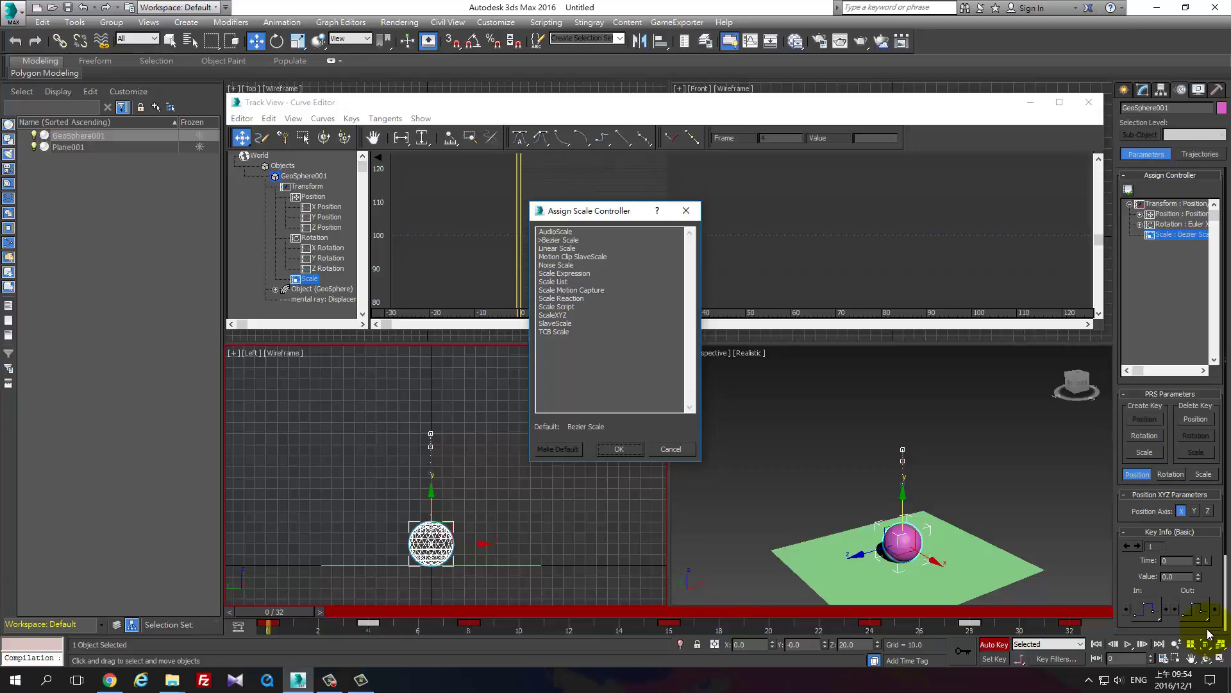
pyautogui.click(553, 315)
pyautogui.click(619, 449)
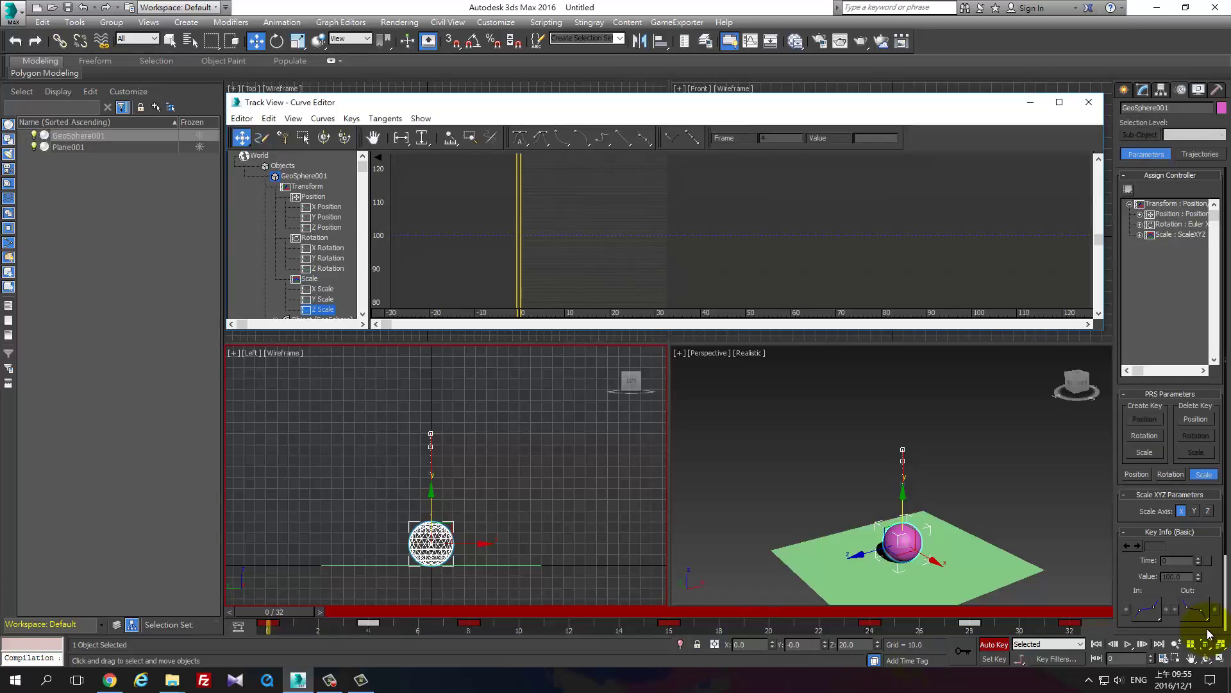
# Step: Select the X Scale track, orbit the Perspective view, and pick Select and Squash
pyautogui.press('Up')
pyautogui.press('Up')
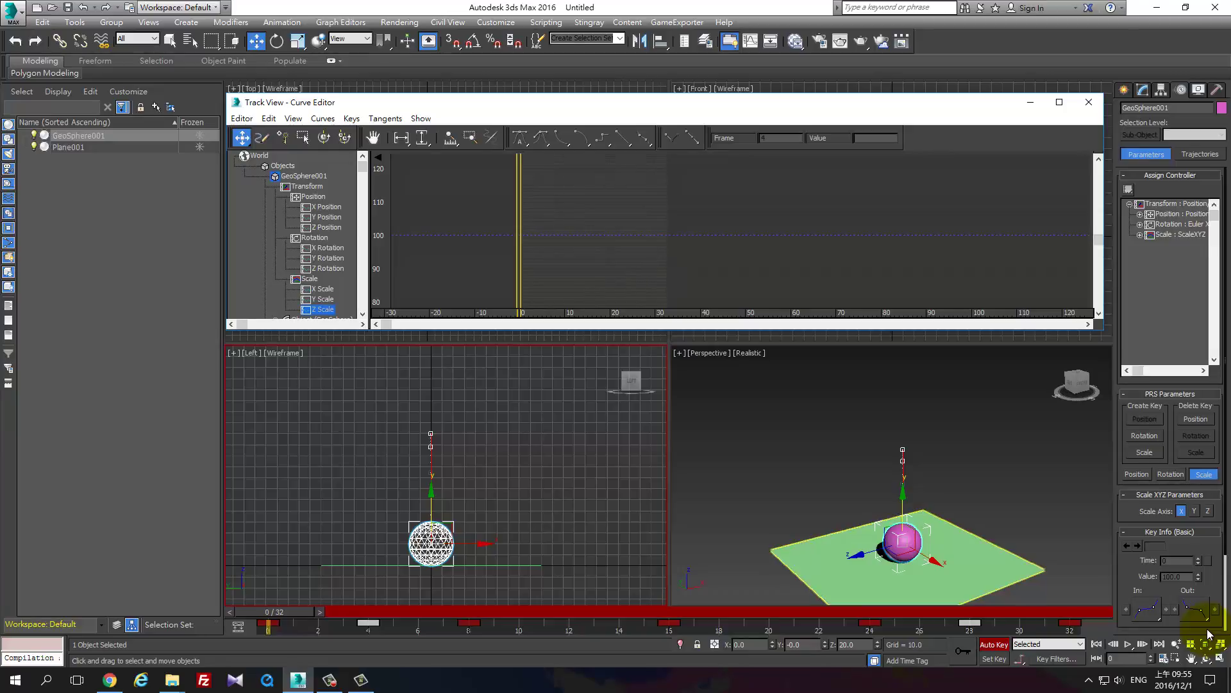
pyautogui.keyDown('alt'); pyautogui.moveTo(1208, 635); pyautogui.dragTo(1209, 635, button='middle'); pyautogui.keyUp('alt')
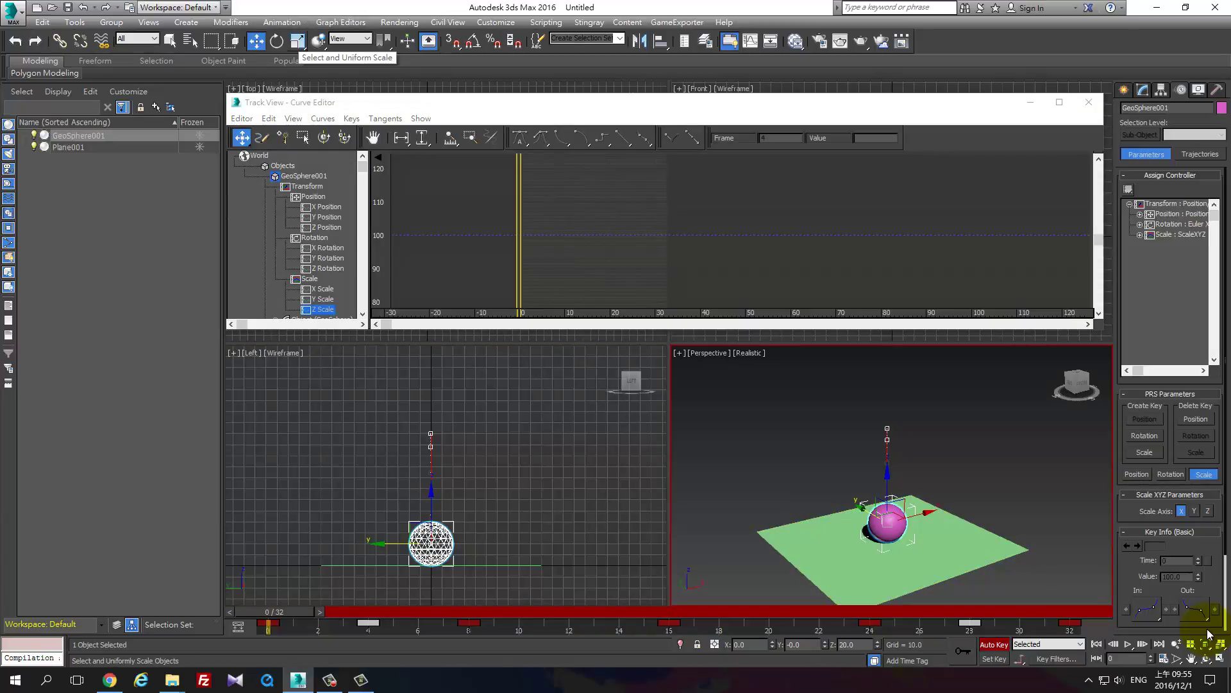
pyautogui.click(297, 41)
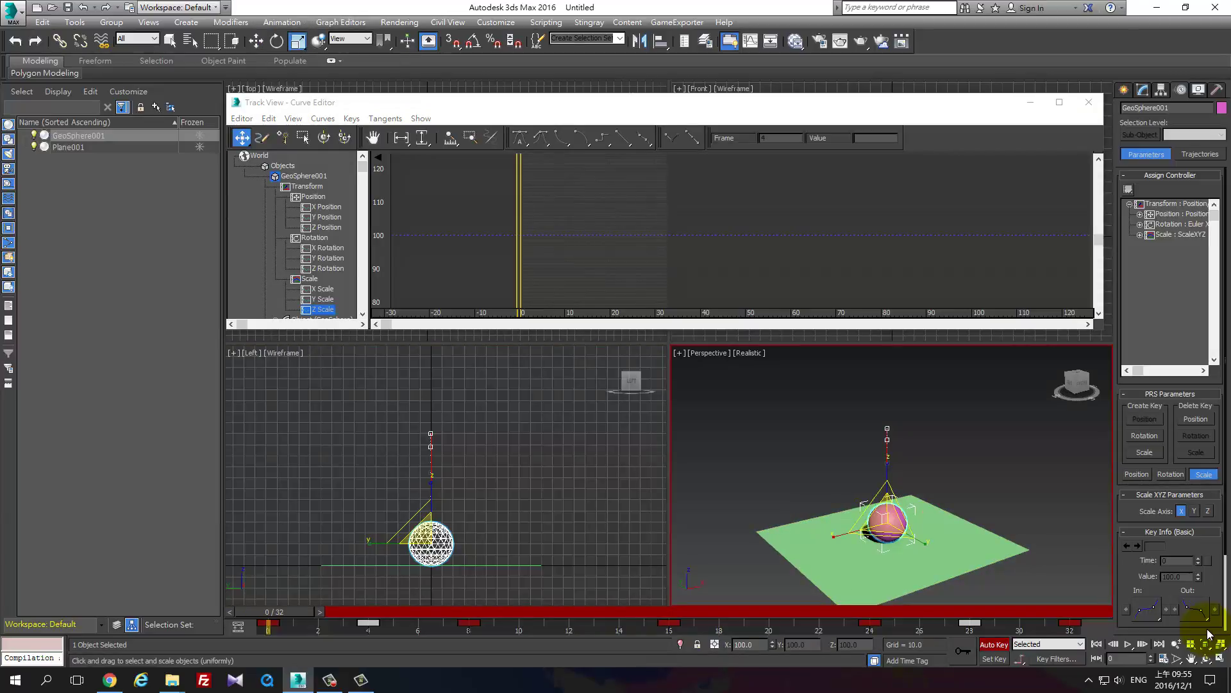
pyautogui.moveTo(297, 41); pyautogui.dragTo(297, 81)
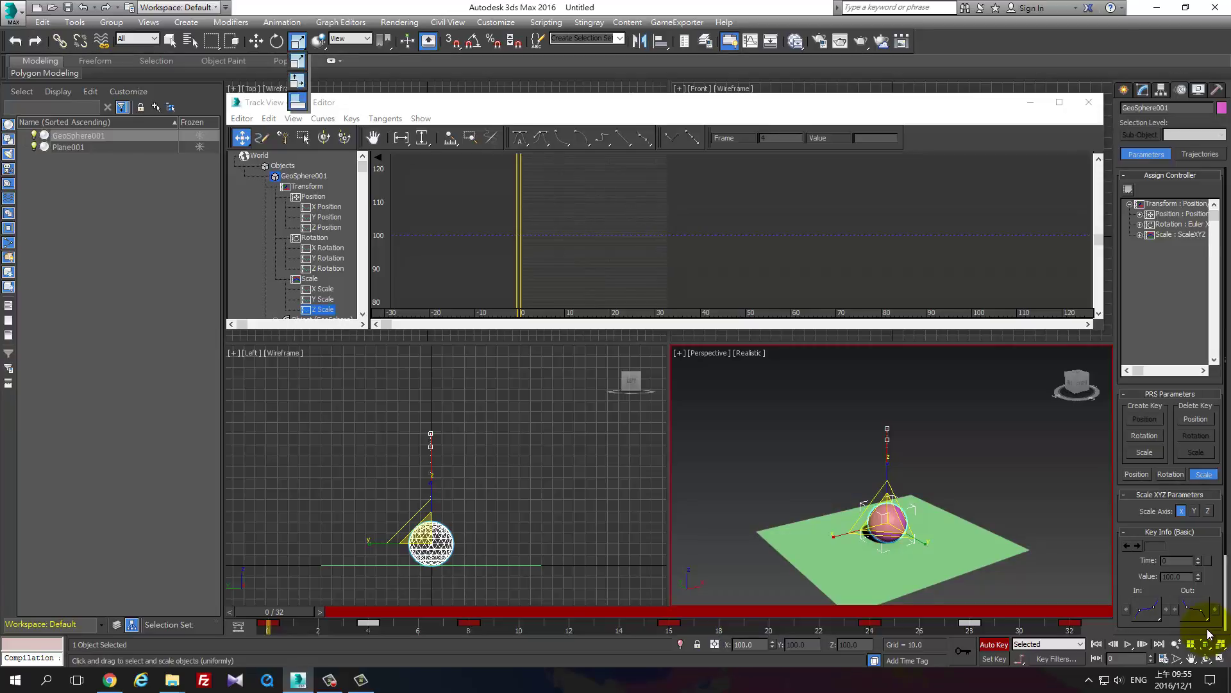
pyautogui.moveTo(296, 81); pyautogui.dragTo(297, 100)
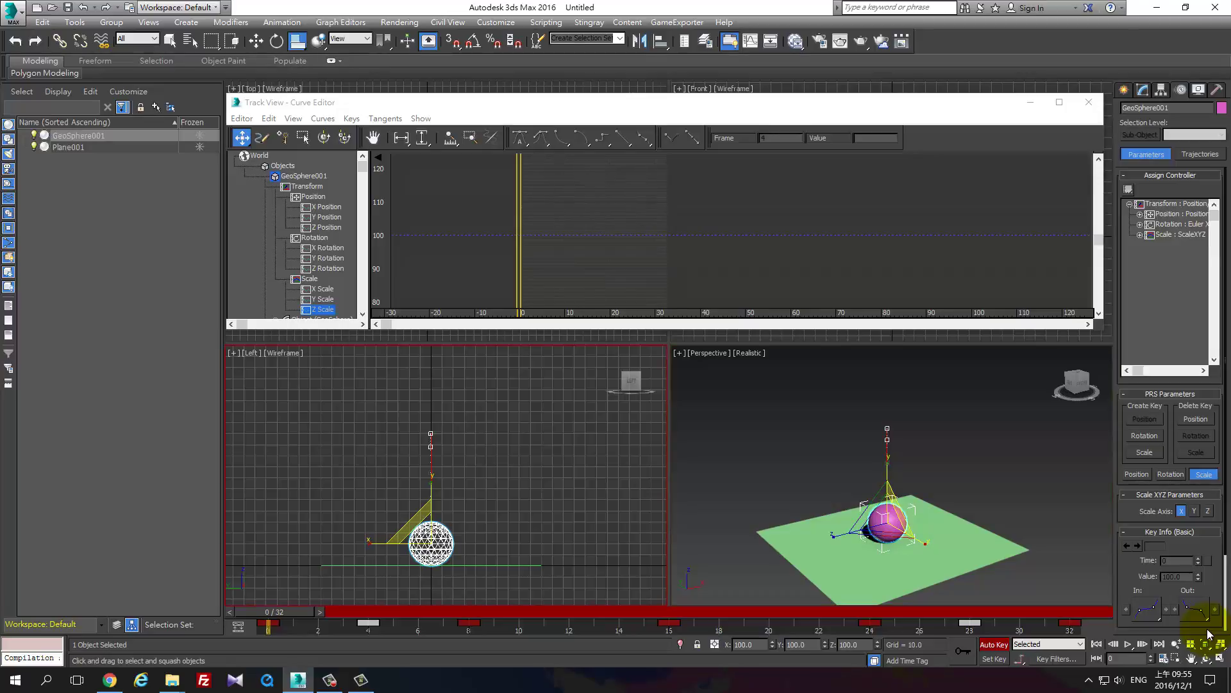
# Step: Squash the sphere to about 140% wide, 71% tall at frame 0, then inspect Y and Z Scale curves
pyautogui.moveTo(431, 544); pyautogui.dragTo(431, 558)
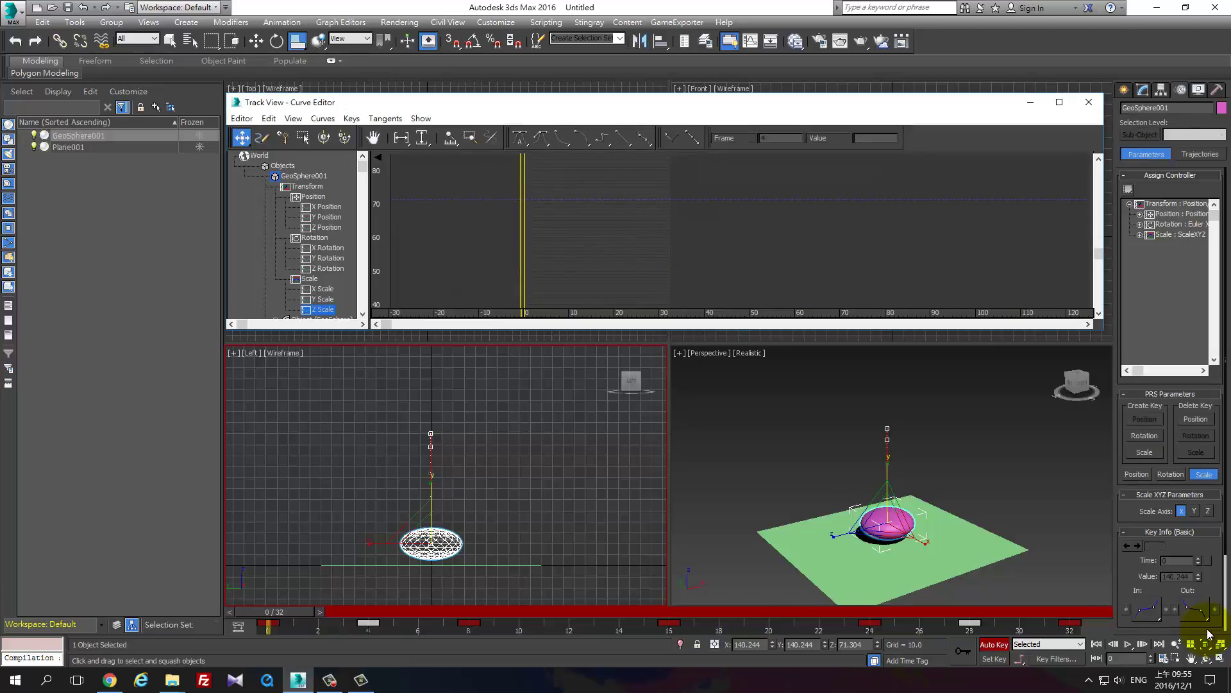
pyautogui.press('Up')
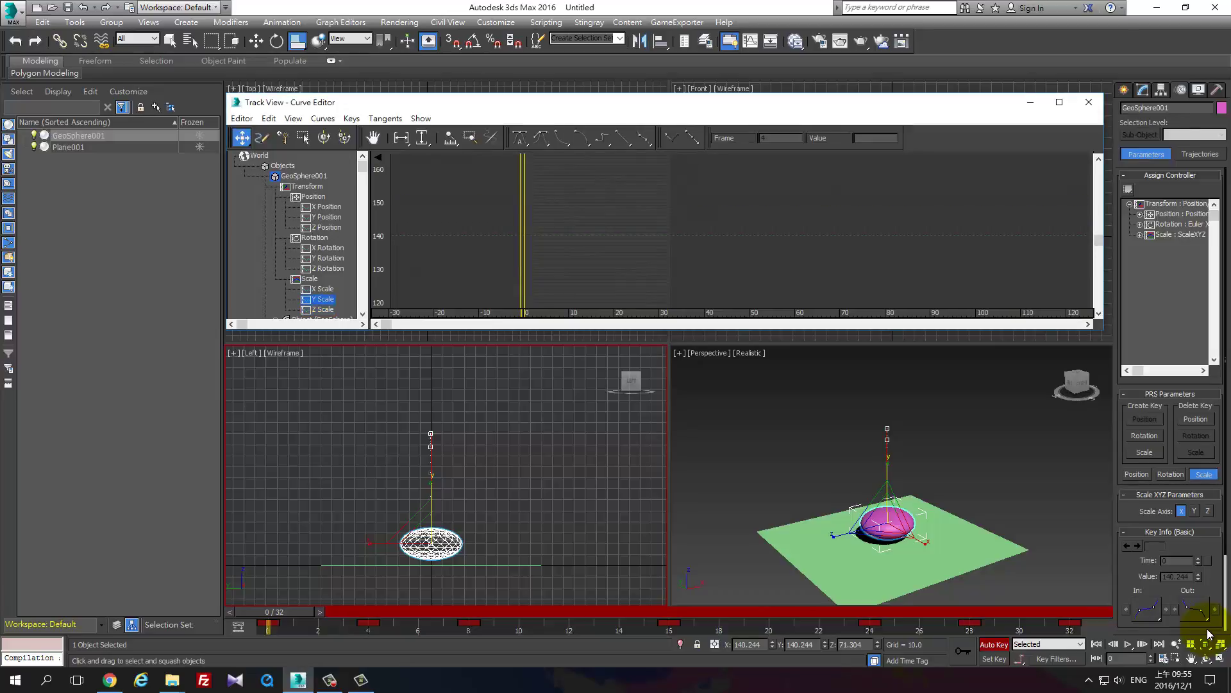
pyautogui.press('Down')
pyautogui.press('Down')
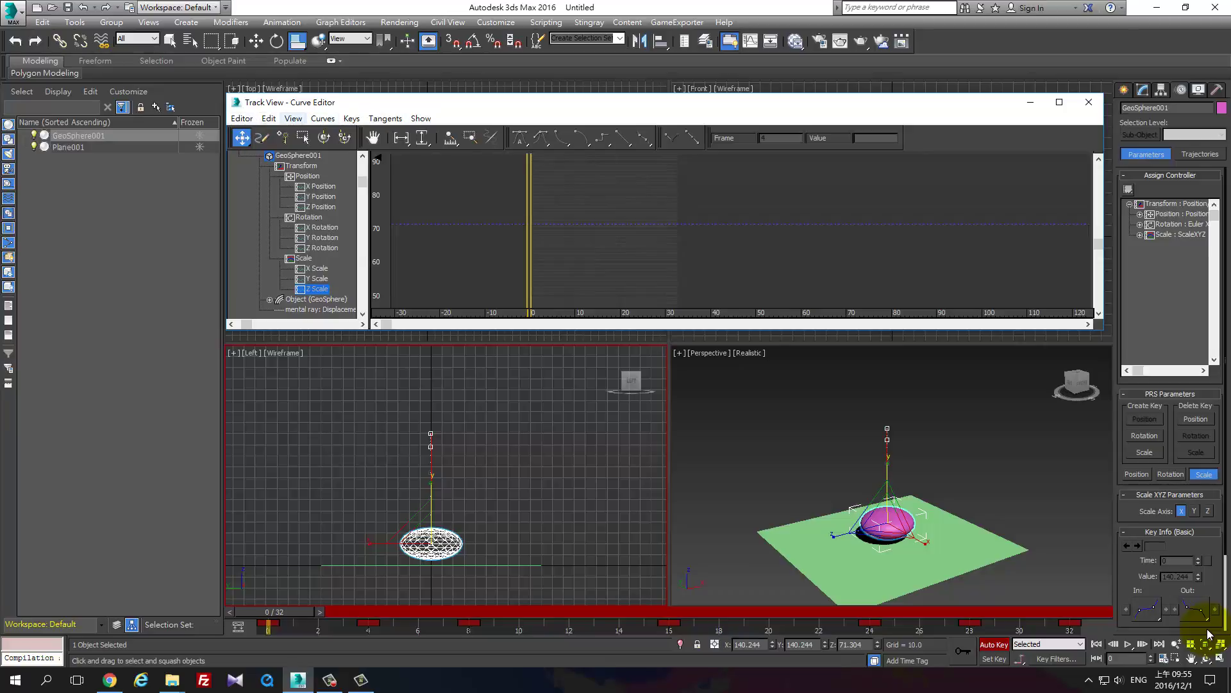
# Step: Filter the Track View to show only the GeoSphere's X, Y and Z Position tracks
pyautogui.click(293, 118)
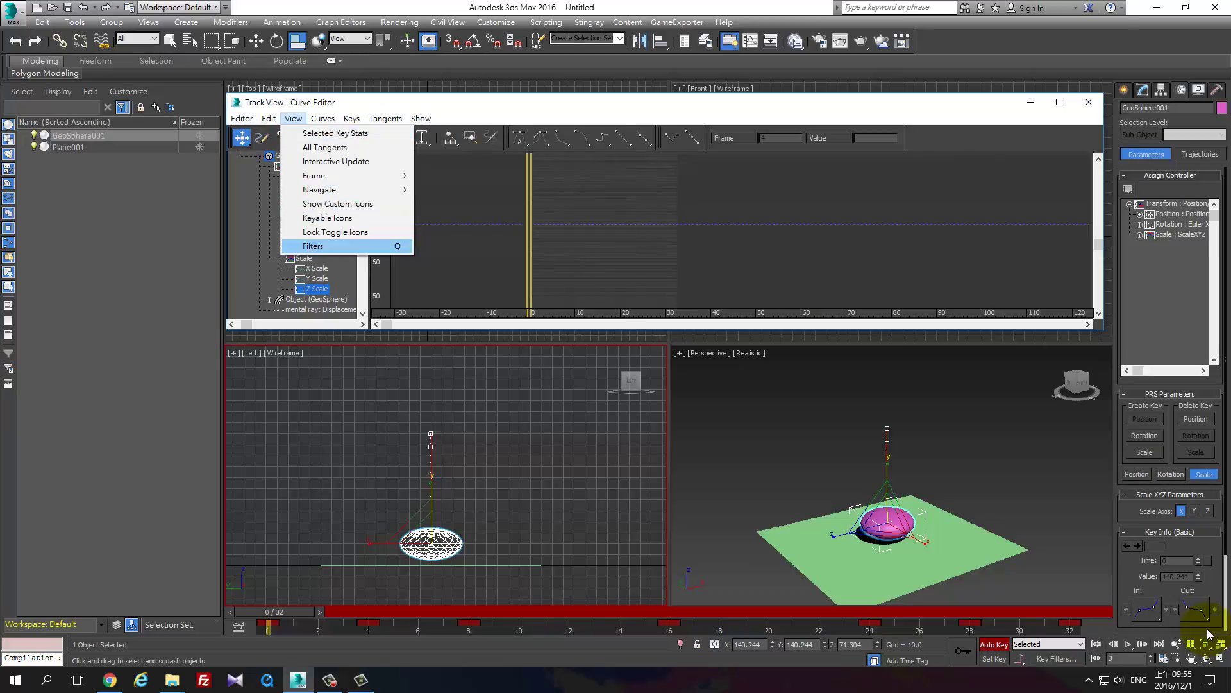
pyautogui.click(313, 246)
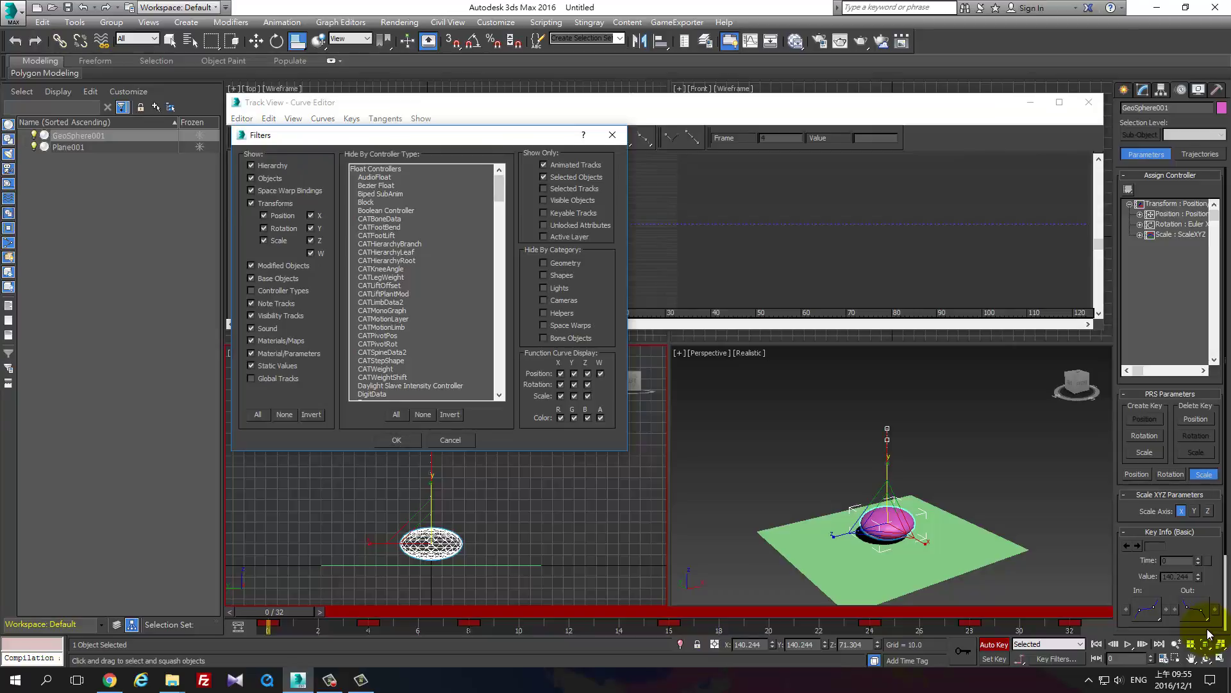
pyautogui.press('Return')
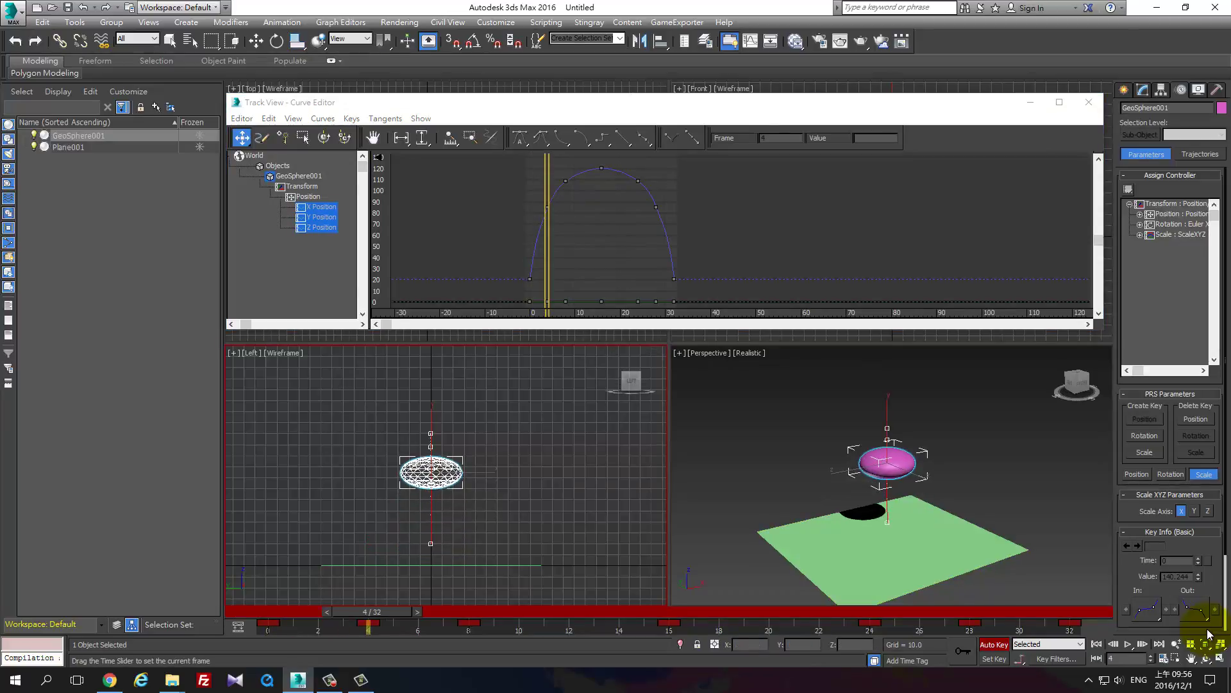
# Step: Undo the frame-0 squash and switch to Set Key mode with squash scaling active
pyautogui.hotkey('ctrl', 'z')
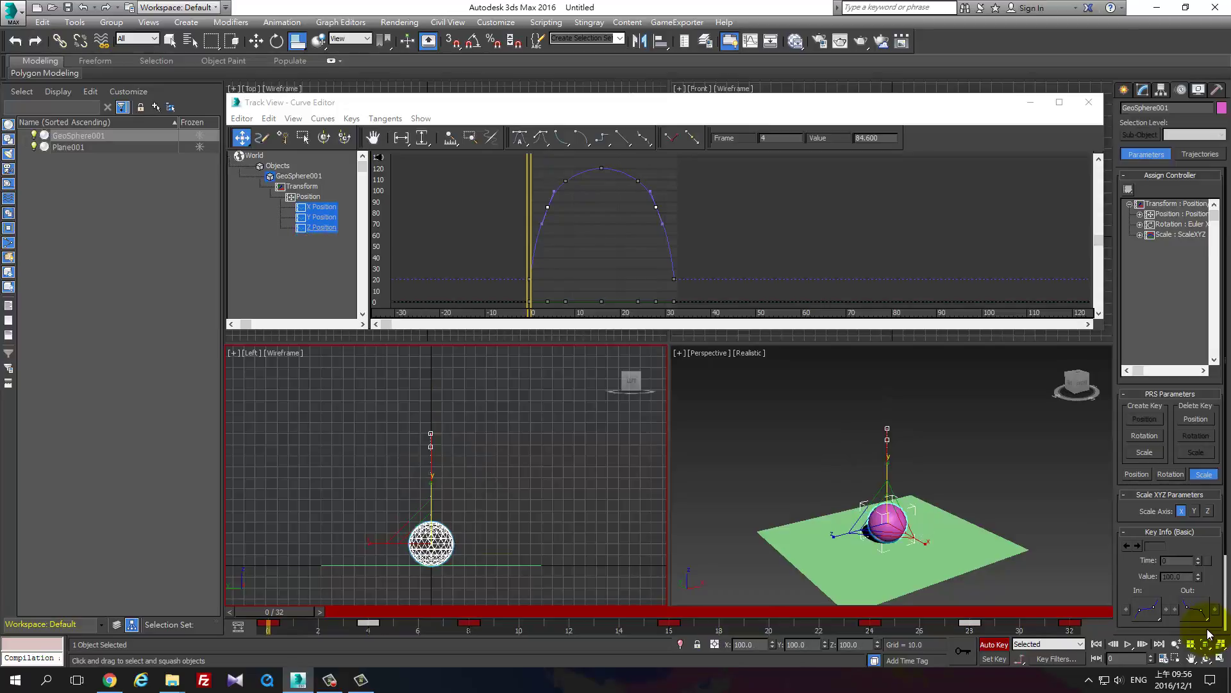
pyautogui.press('/')
pyautogui.press('/')
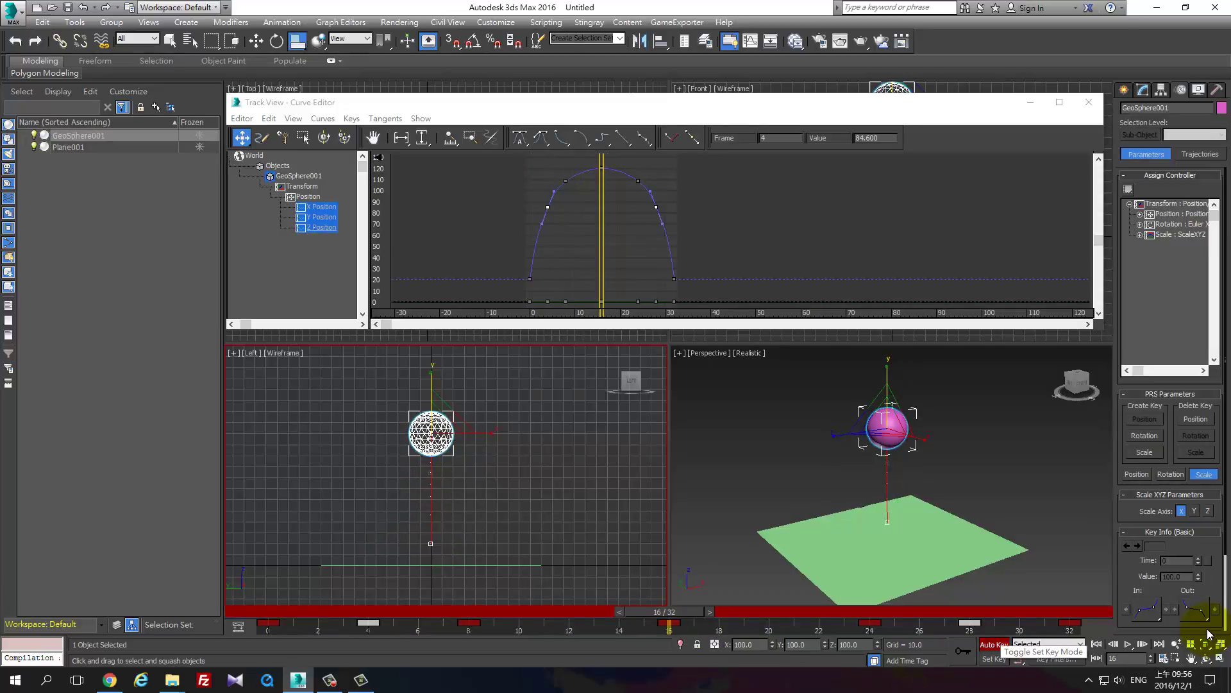
pyautogui.press("'")
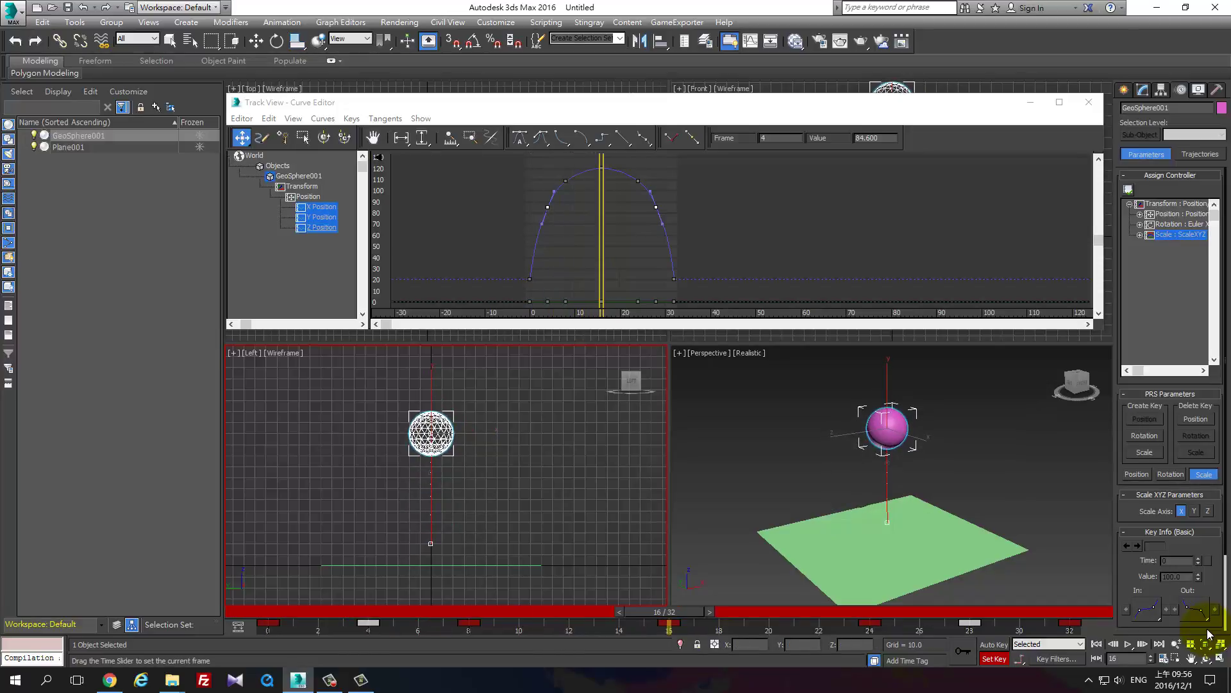
pyautogui.press('r')
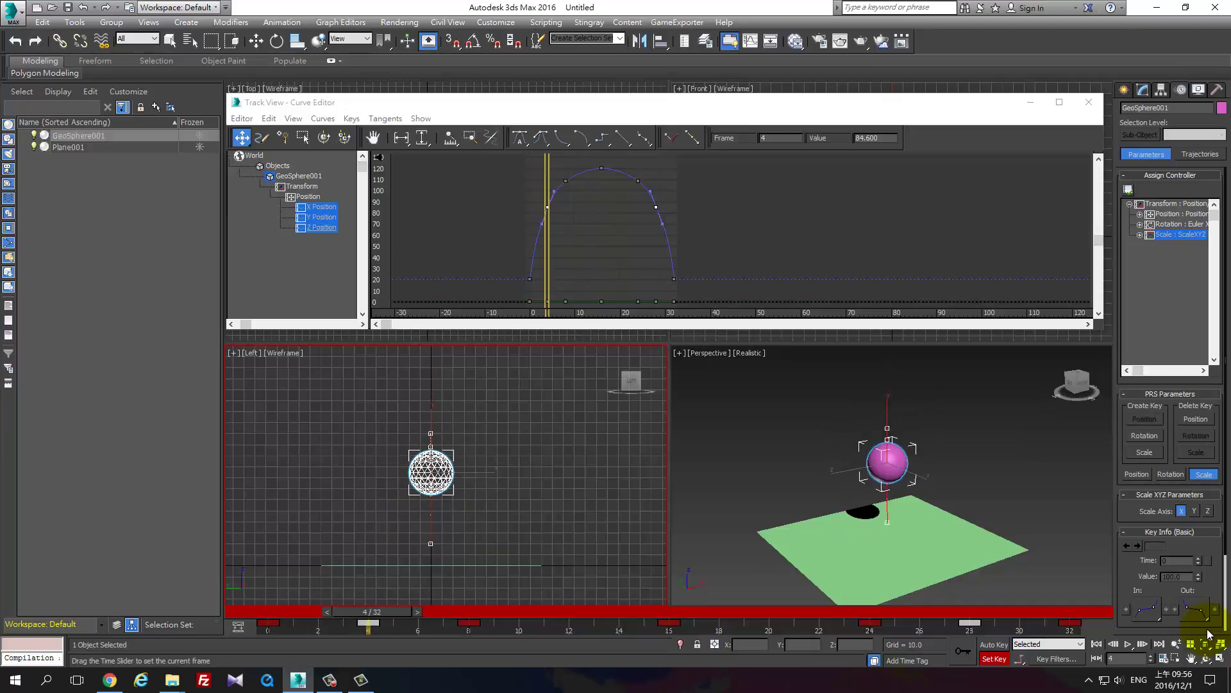
pyautogui.press('r')
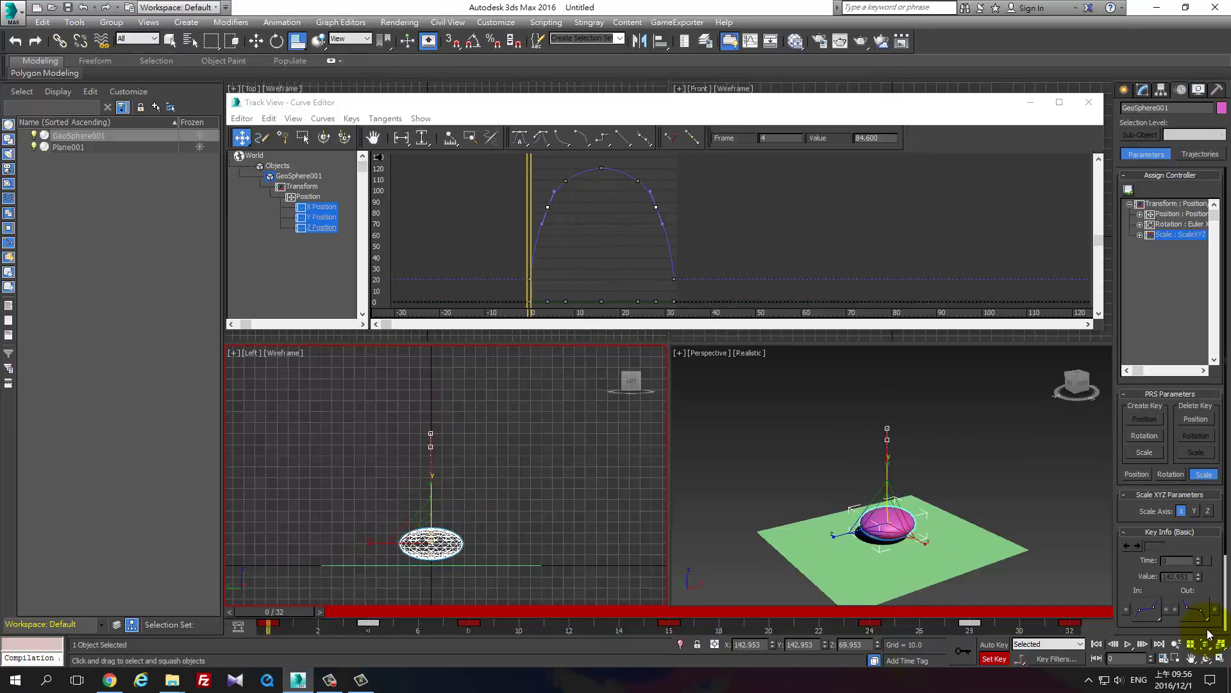
# Step: Key tall stretched poses at frames 4 and 8, play the bounce, then turn Set Key off
pyautogui.moveTo(268, 622); pyautogui.dragTo(318, 622)
pyautogui.press('.')
pyautogui.press('.')
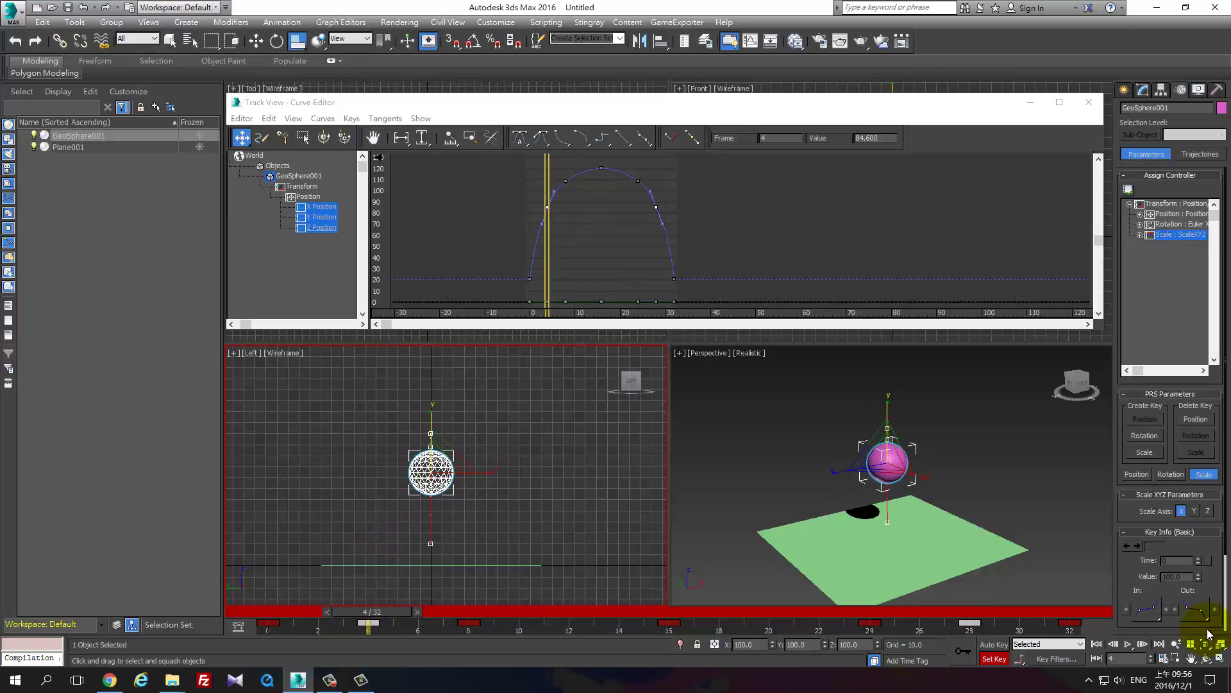
pyautogui.moveTo(431, 449); pyautogui.dragTo(431, 423)
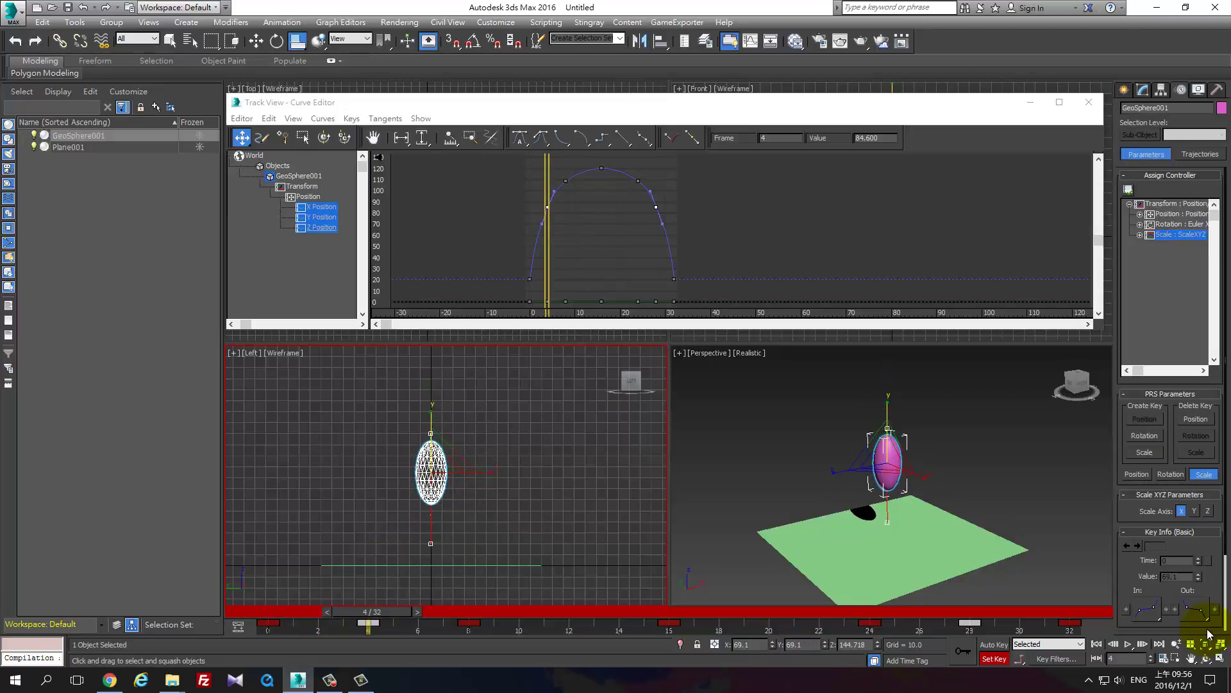
pyautogui.press('.')
pyautogui.press('.')
pyautogui.press('.')
pyautogui.press('.')
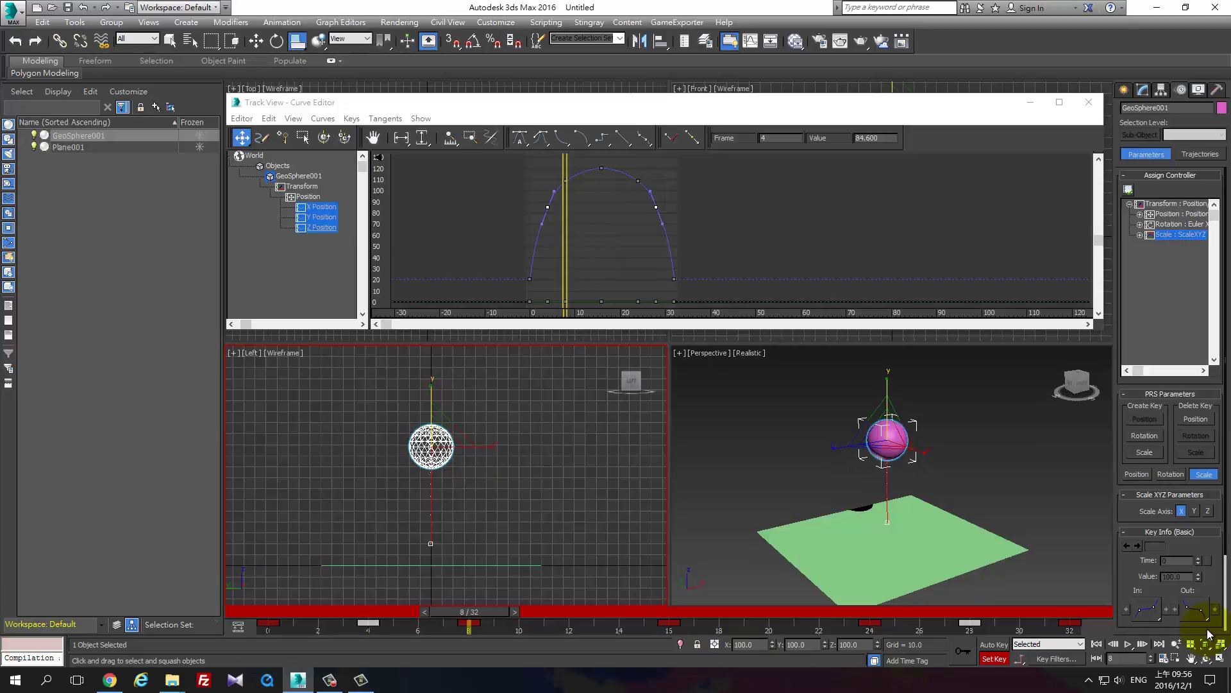
pyautogui.moveTo(431, 449); pyautogui.dragTo(431, 436)
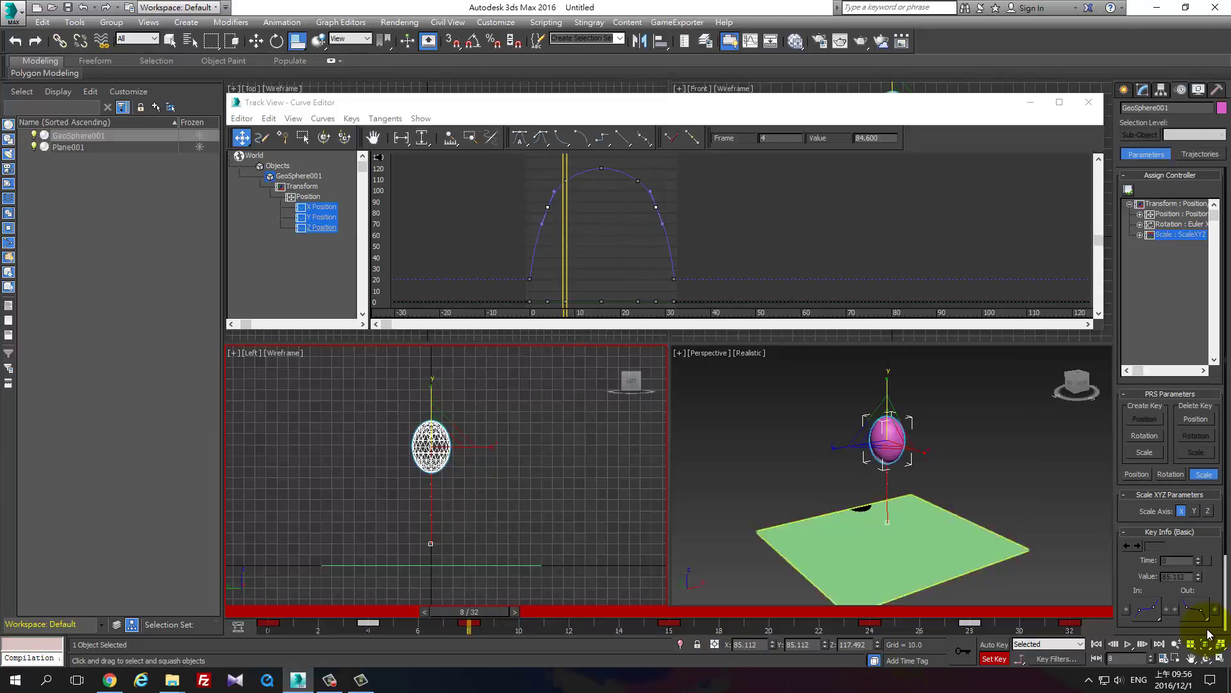
pyautogui.press('.')
pyautogui.press('.')
pyautogui.press('.')
pyautogui.press('.')
pyautogui.press('.')
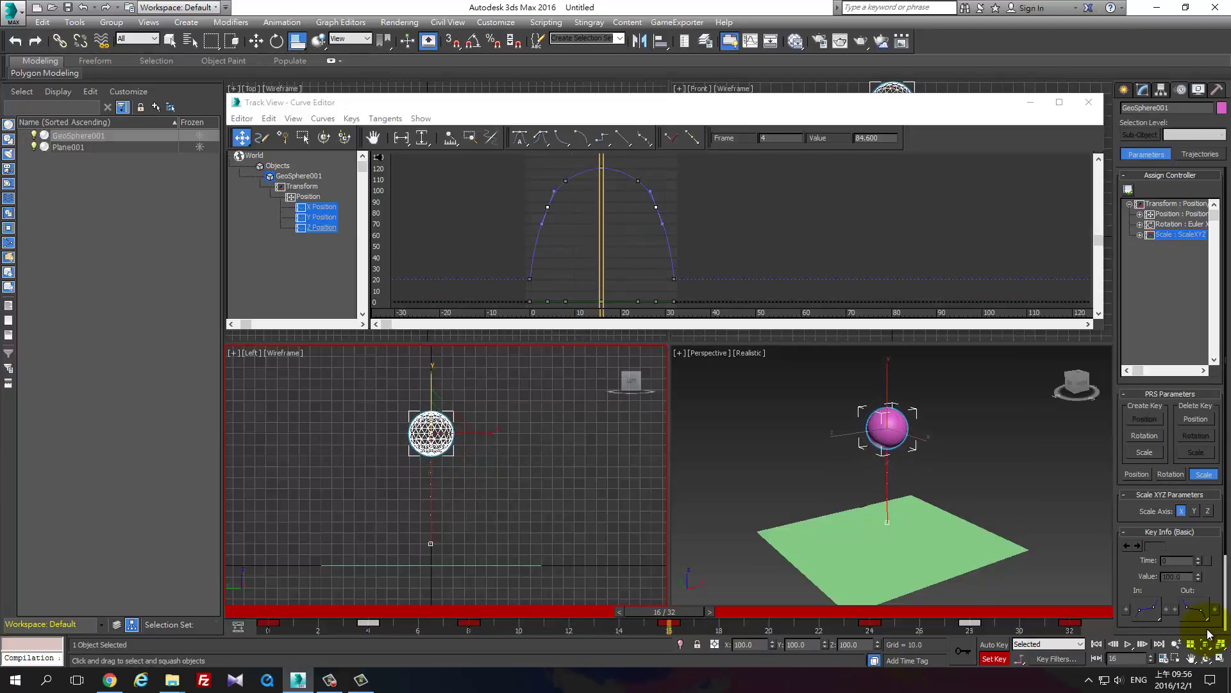
pyautogui.press('/')
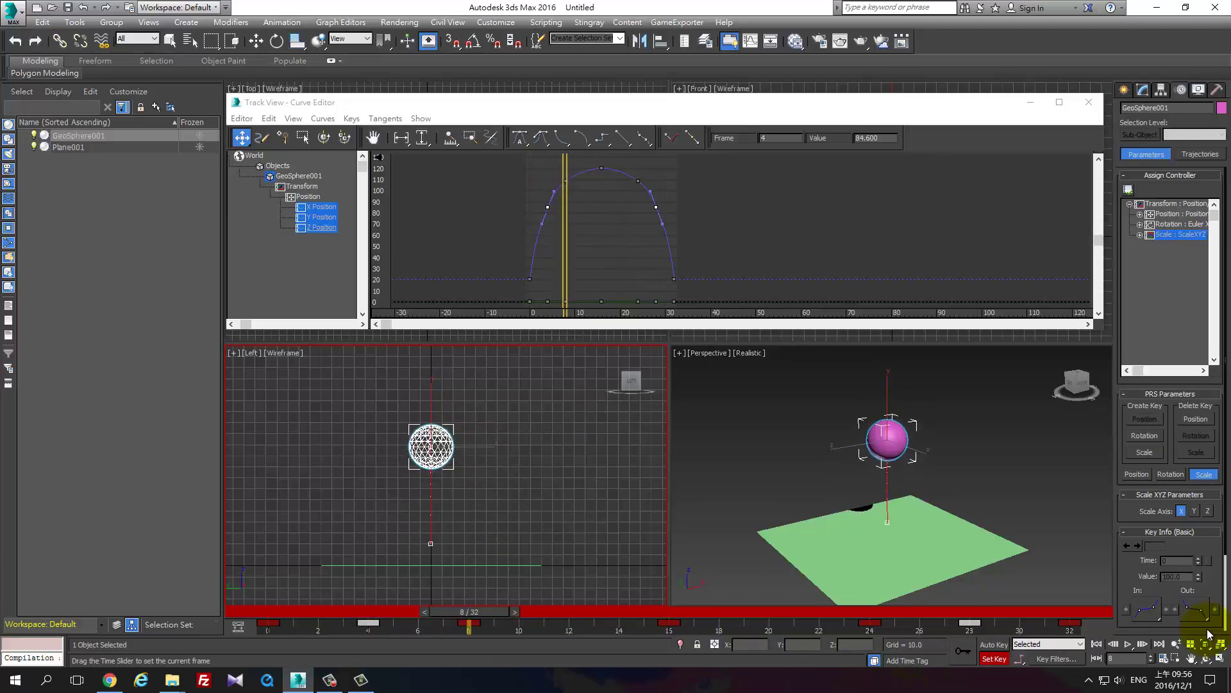
pyautogui.press('/')
pyautogui.press("'")
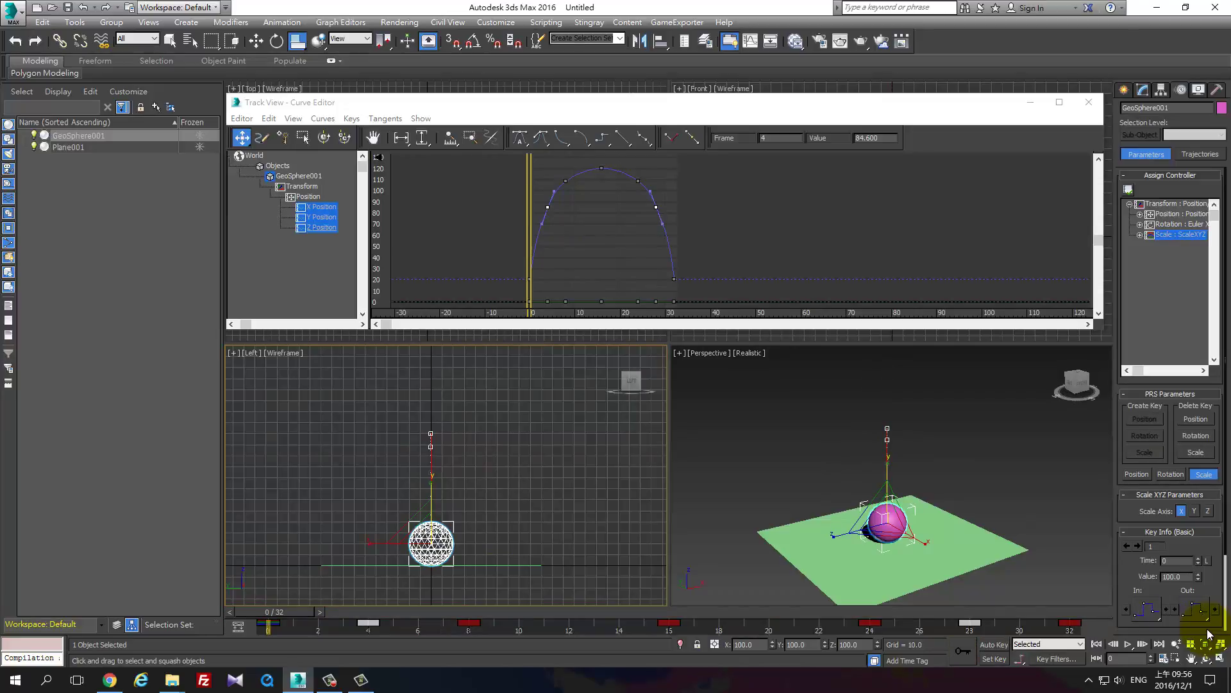
# Step: Squash the sphere flat and wide at frame 0 and stretch it tall and narrow at frame 4
pyautogui.moveTo(431, 544); pyautogui.dragTo(431, 565)
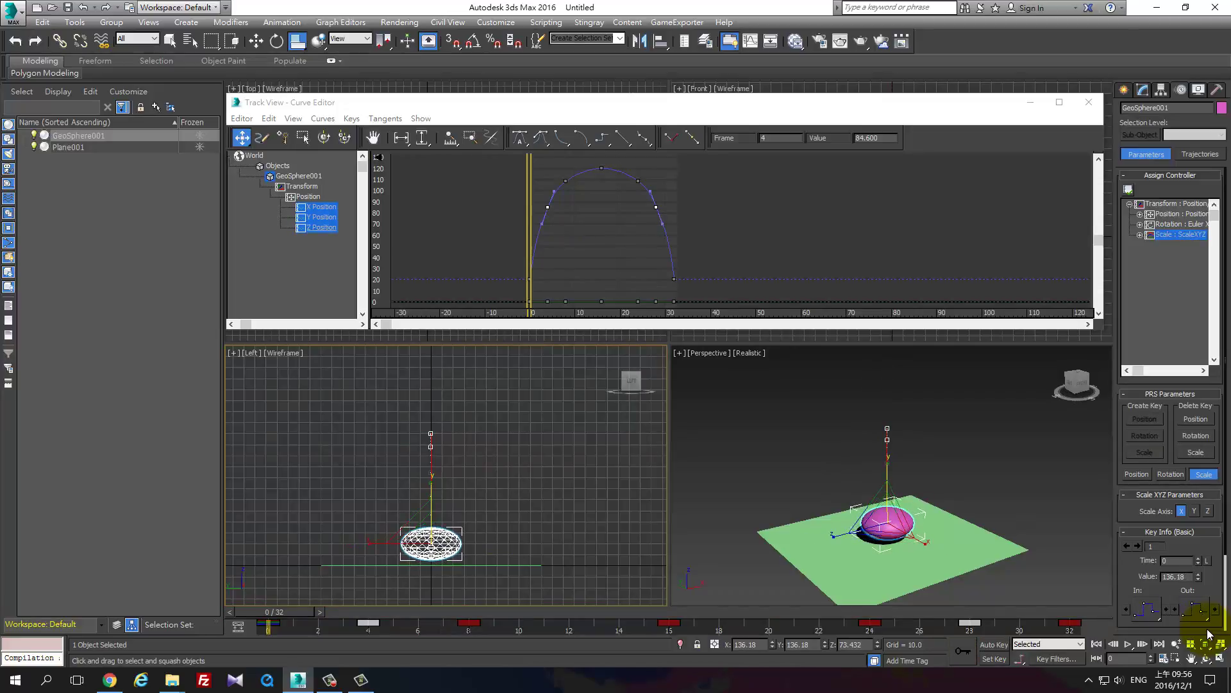
pyautogui.press('/')
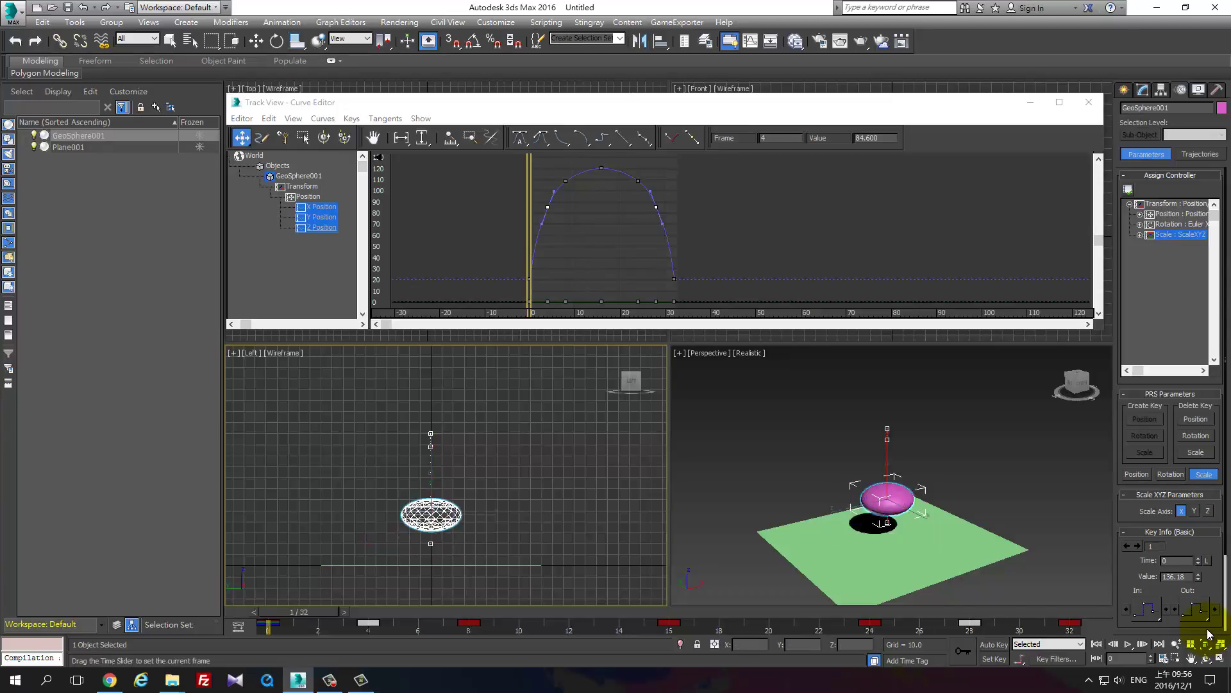
pyautogui.moveTo(431, 544); pyautogui.dragTo(431, 513)
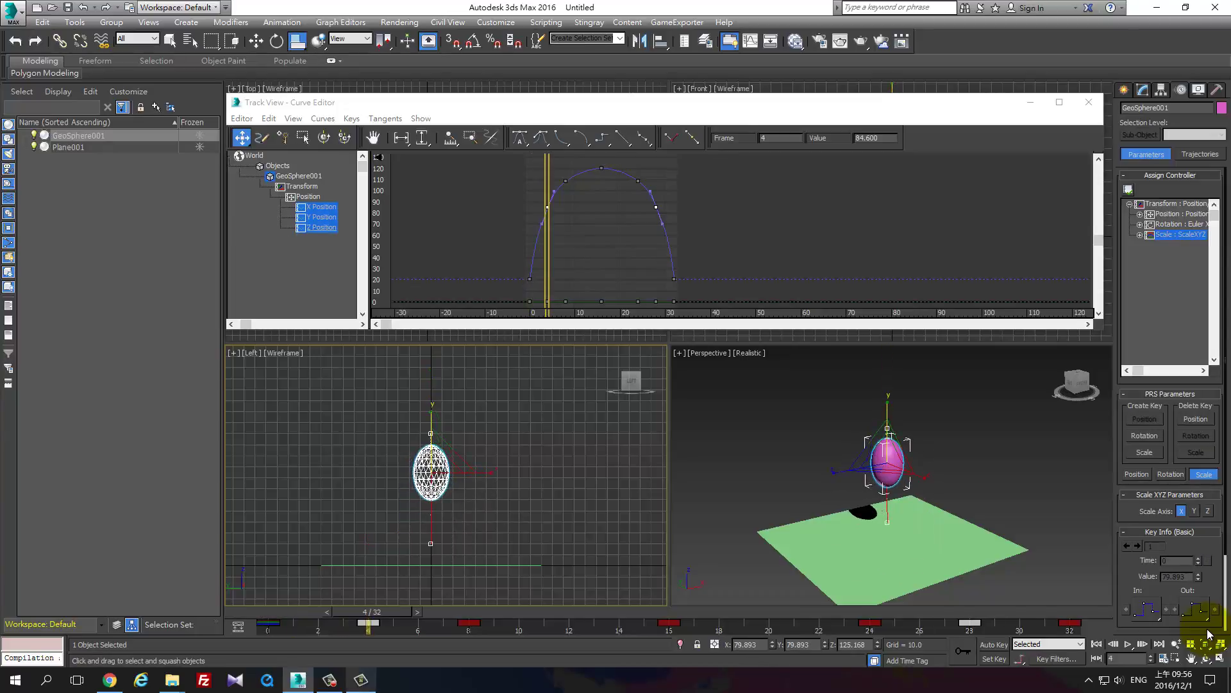
# Step: Step to frames 8 and 16, play back the bounce, and turn on Auto Key
pyautogui.press('.')
pyautogui.press('.')
pyautogui.press('.')
pyautogui.press('.')
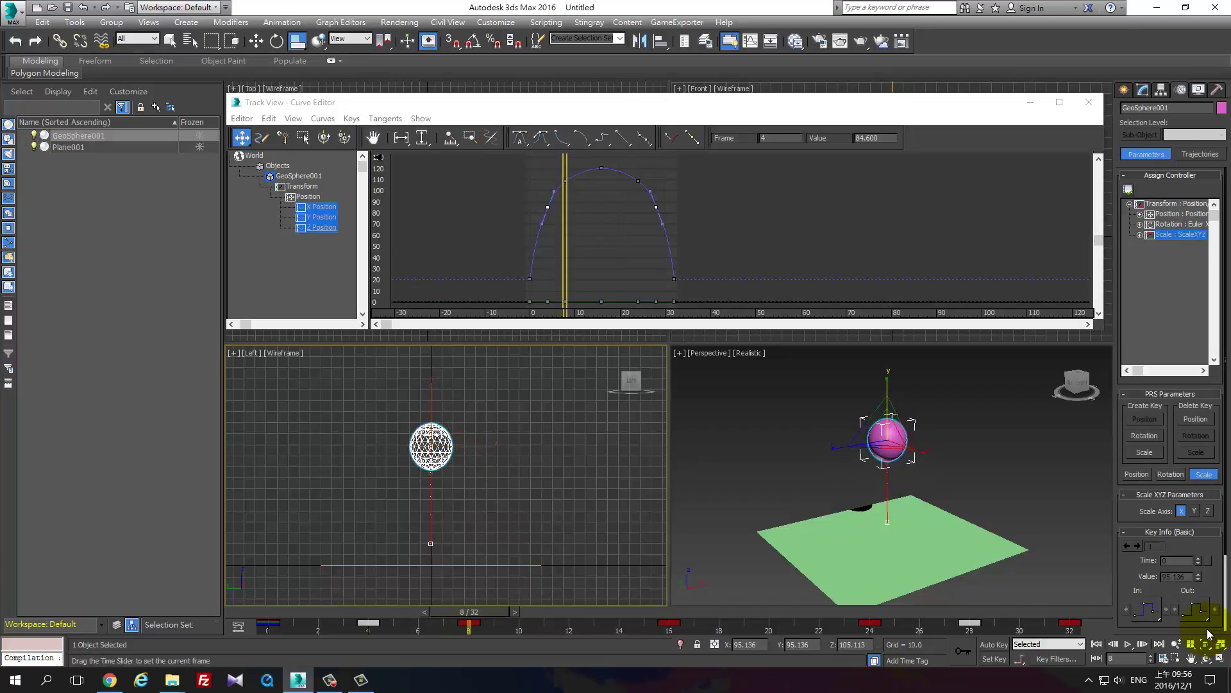
pyautogui.press('.')
pyautogui.press('.')
pyautogui.press('.')
pyautogui.press('.')
pyautogui.press('.')
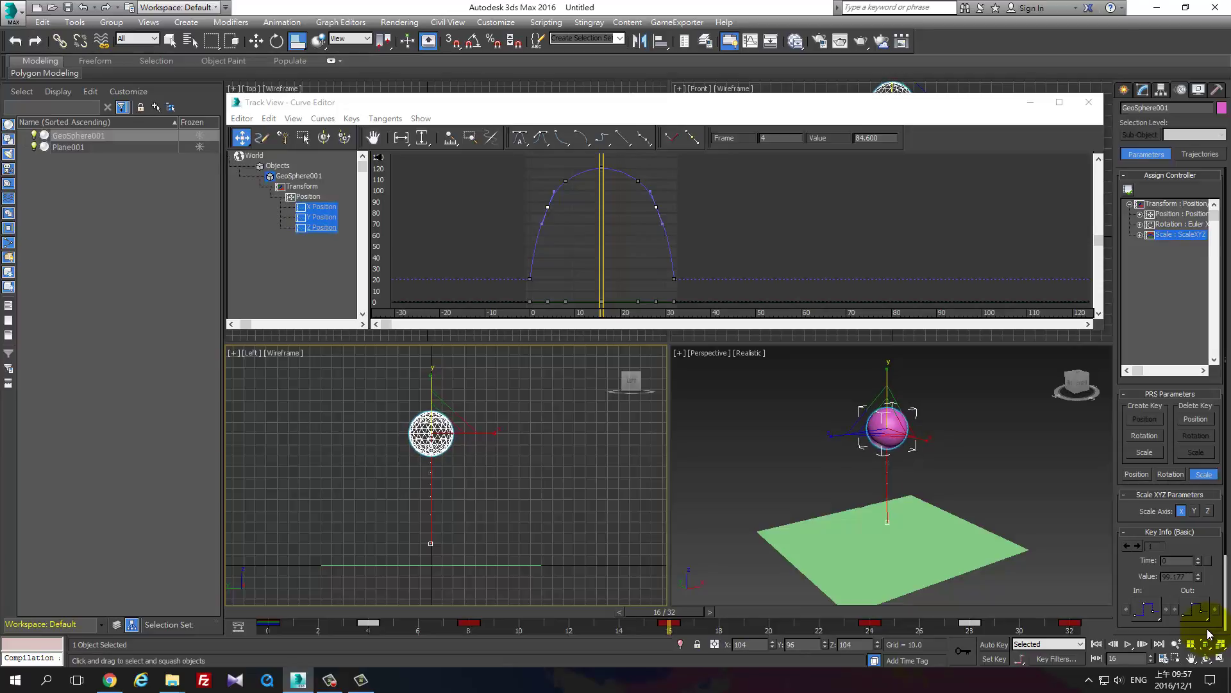
pyautogui.press('/')
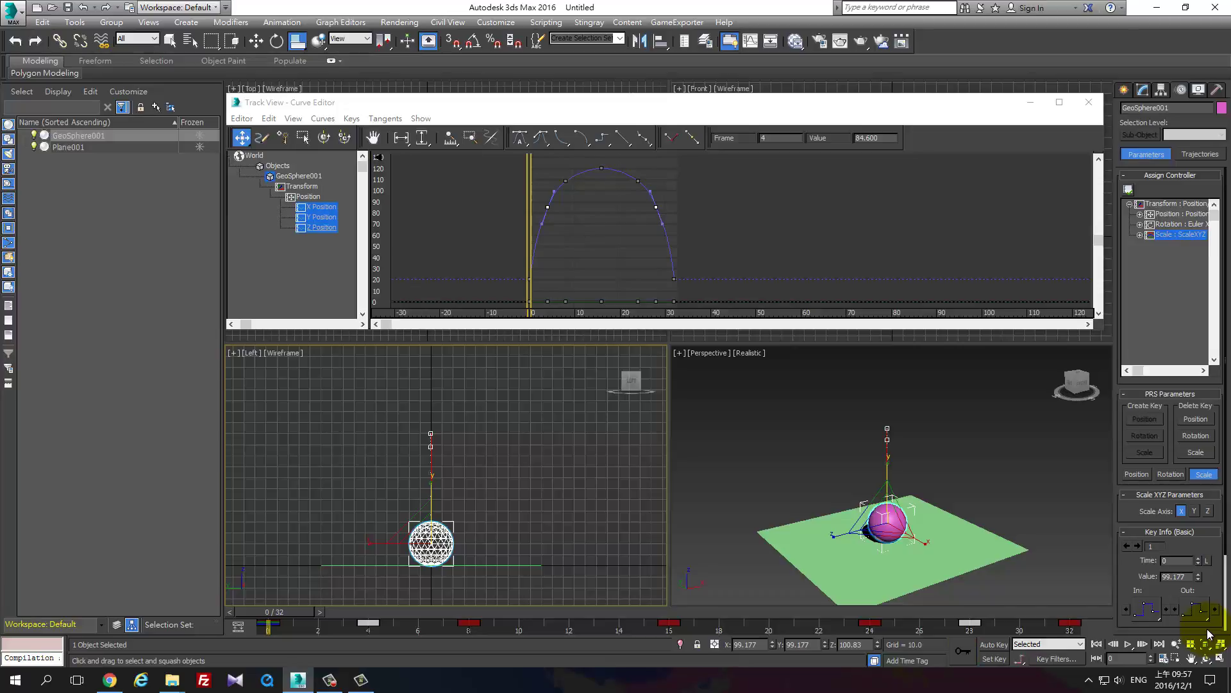
pyautogui.press('n')
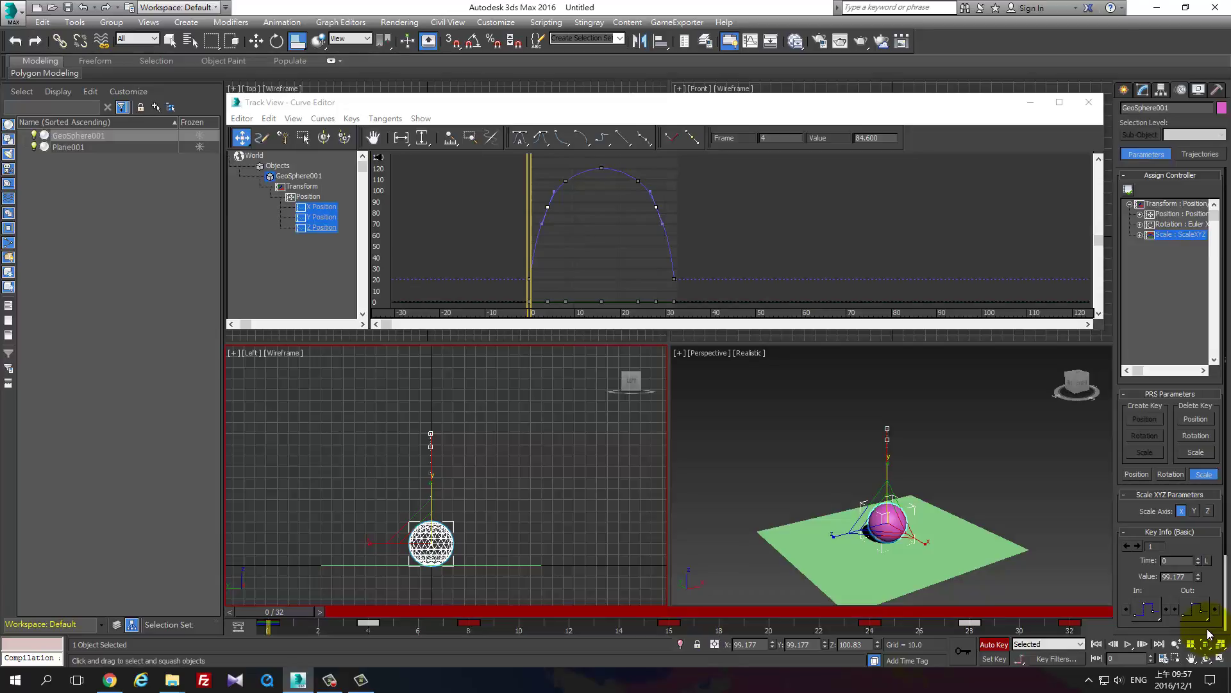
# Step: At frame 4, enter a squash scale of 60/166/60 for a tall narrow stretch
pyautogui.press('.')
pyautogui.press('.')
pyautogui.press('.')
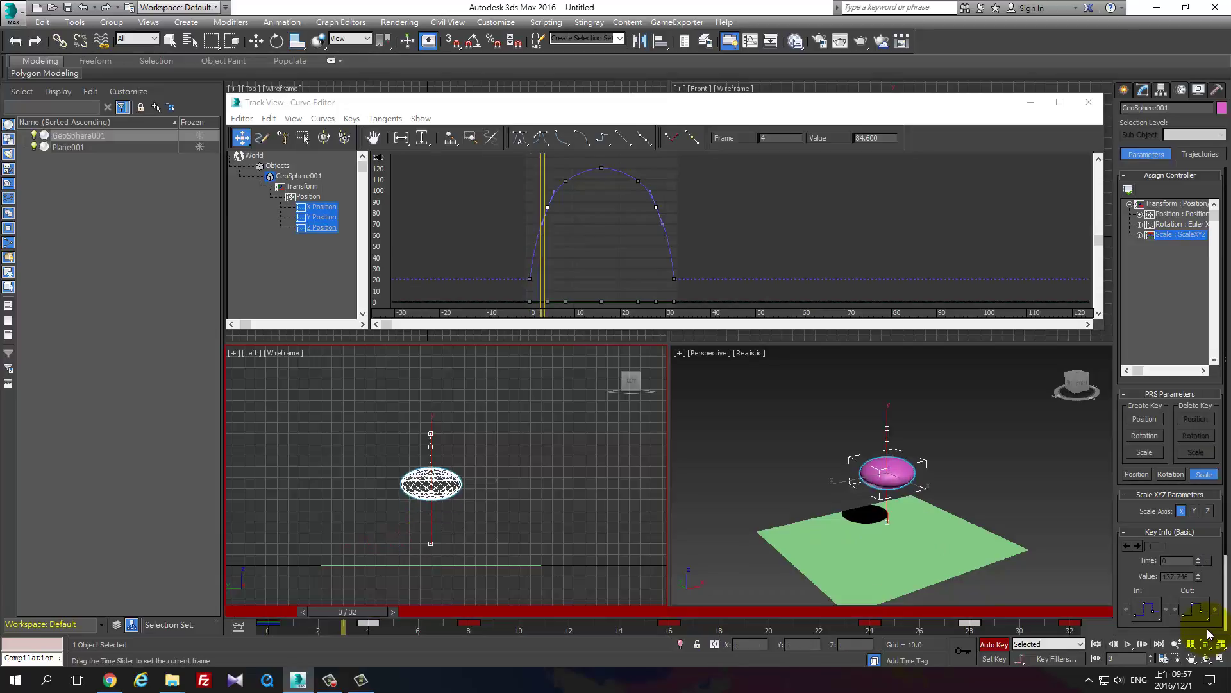
pyautogui.press('.')
pyautogui.write('r60')
pyautogui.press('Tab')
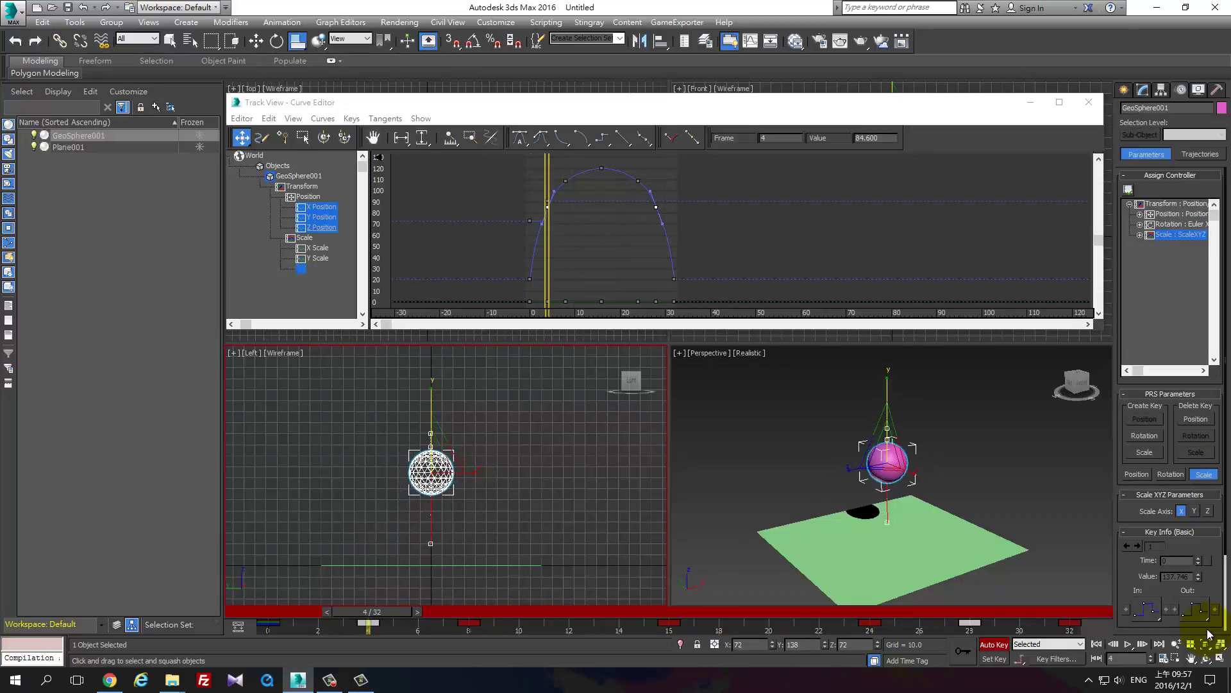
pyautogui.write('166')
pyautogui.press('Tab')
pyautogui.write('60')
pyautogui.press('Return')
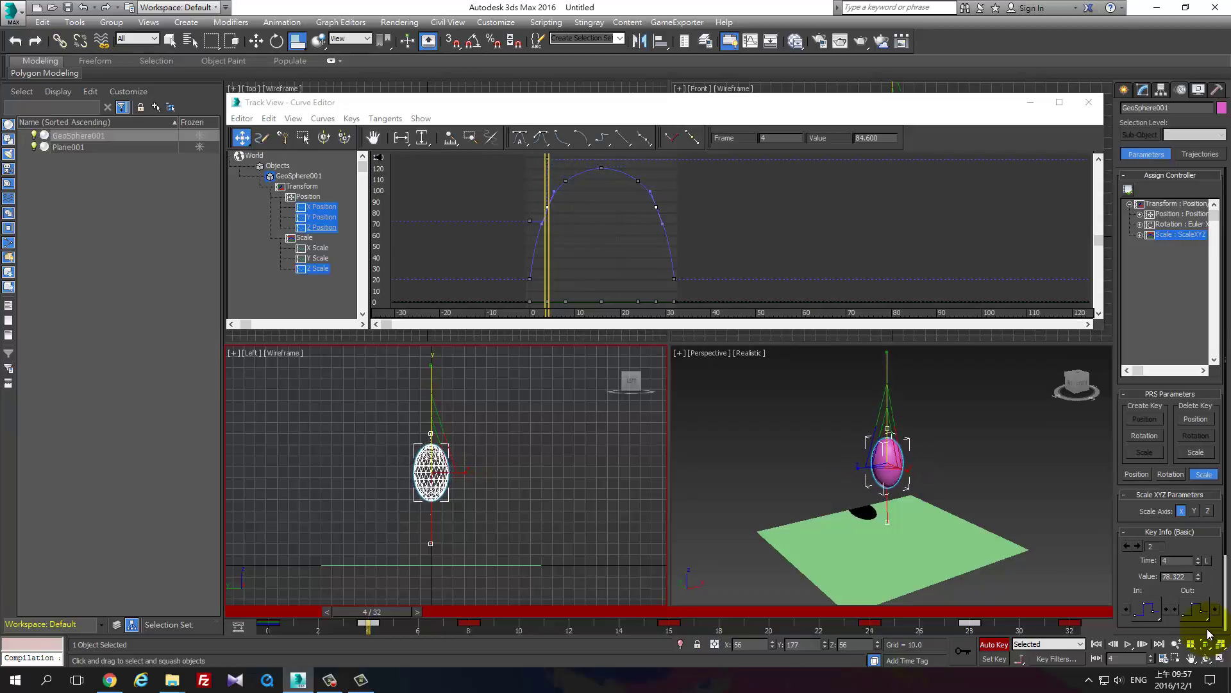
# Step: Step through frames 8 and 16, play and stop the squash-and-stretch bounce, and return to frame 0
pyautogui.press('.')
pyautogui.press('.')
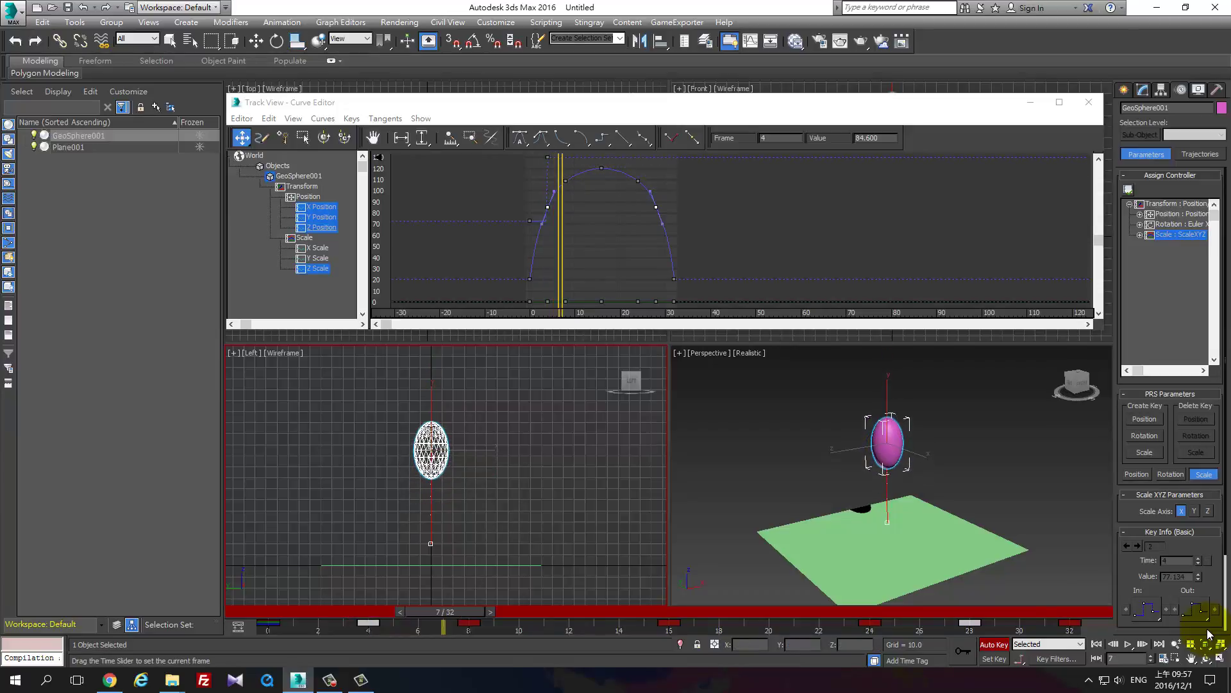
pyautogui.press('.')
pyautogui.press('r')
pyautogui.press('.')
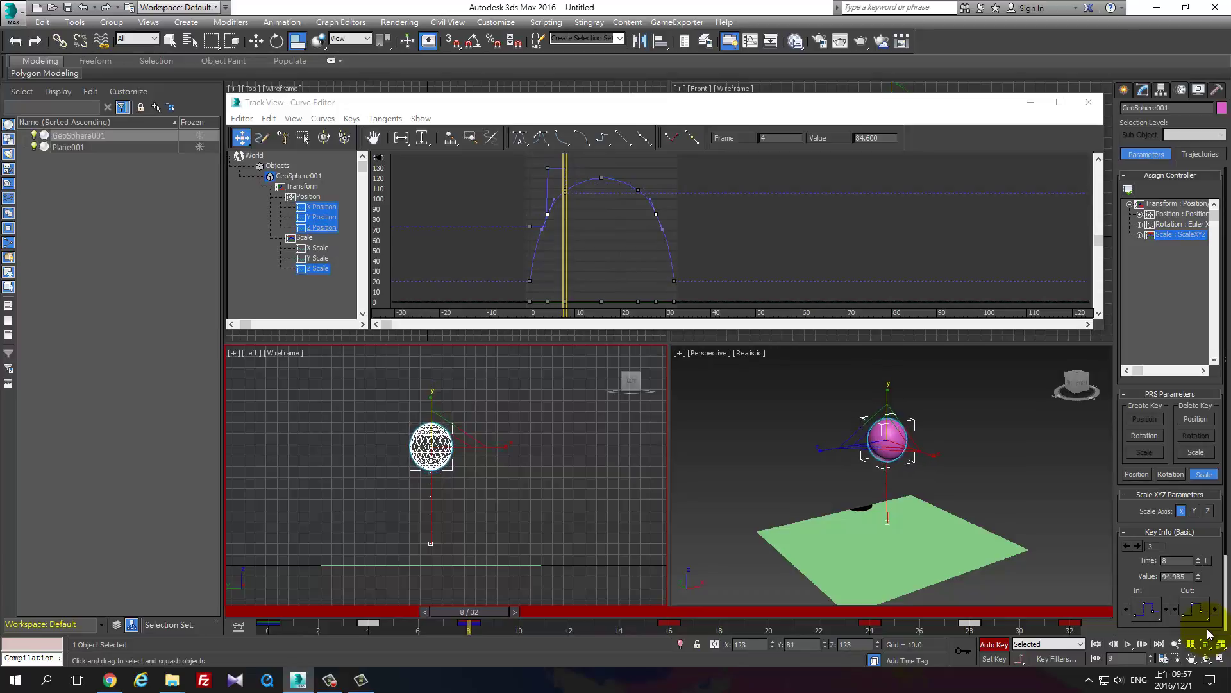
pyautogui.press('.')
pyautogui.press('.')
pyautogui.press('.')
pyautogui.press('.')
pyautogui.press('.')
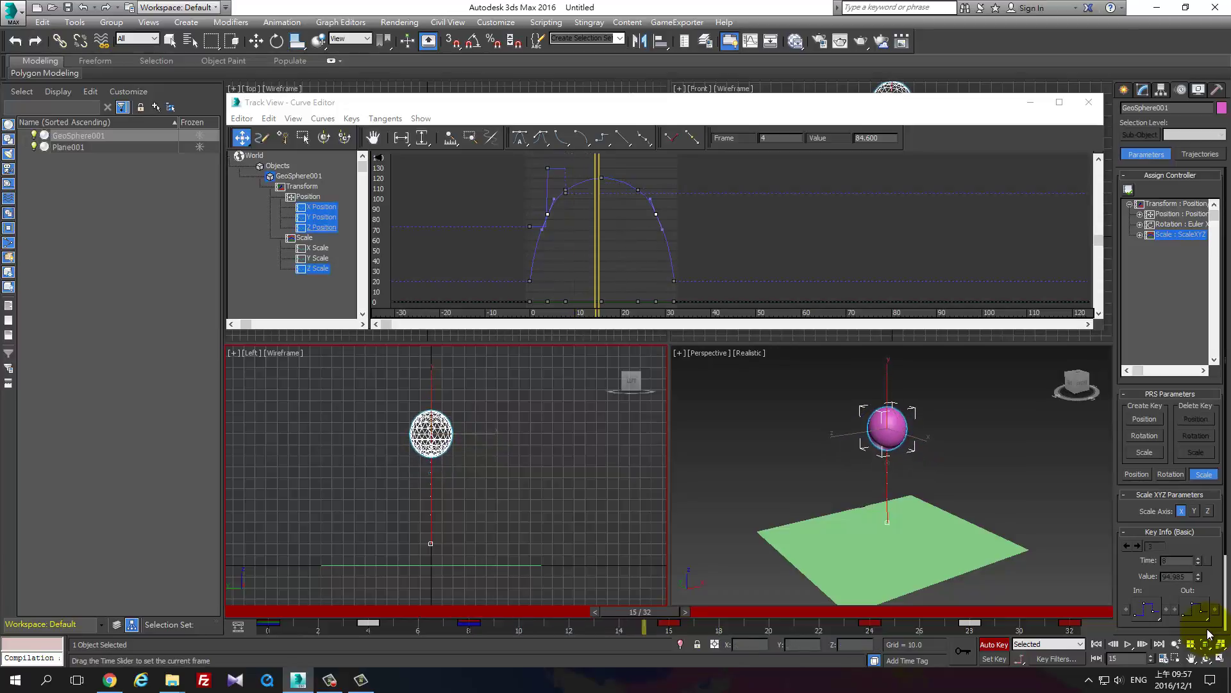
pyautogui.press('.')
pyautogui.press('.')
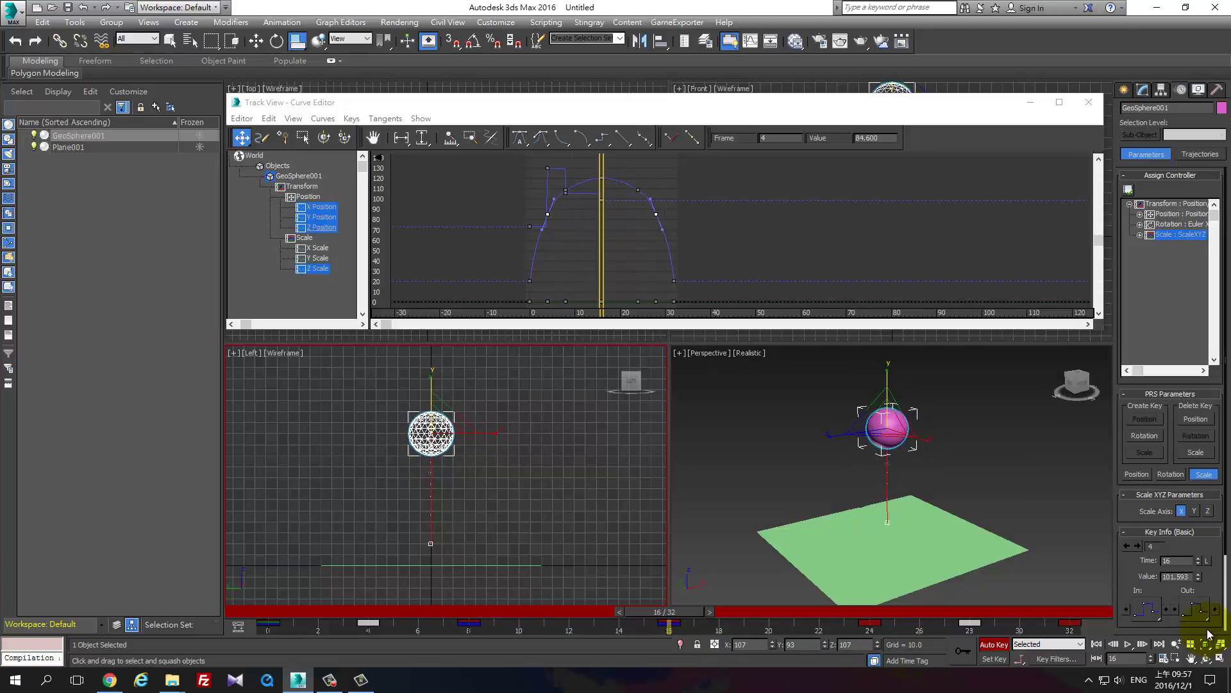
pyautogui.press('/')
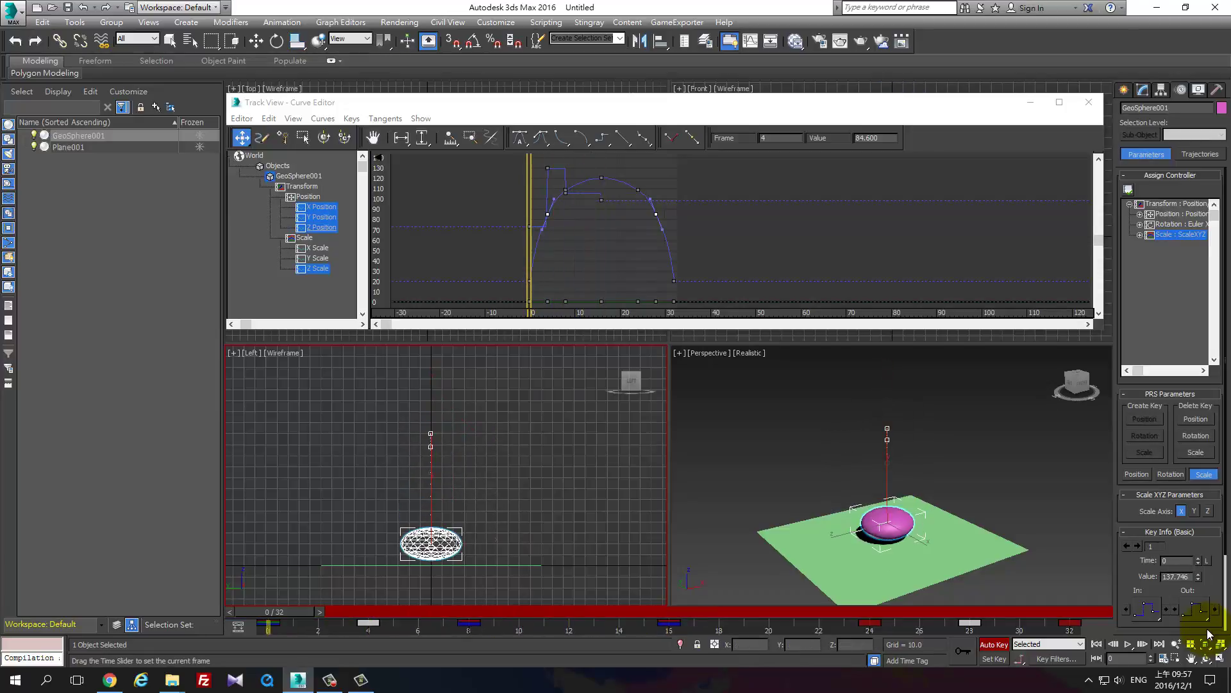
pyautogui.press('/')
pyautogui.press('r')
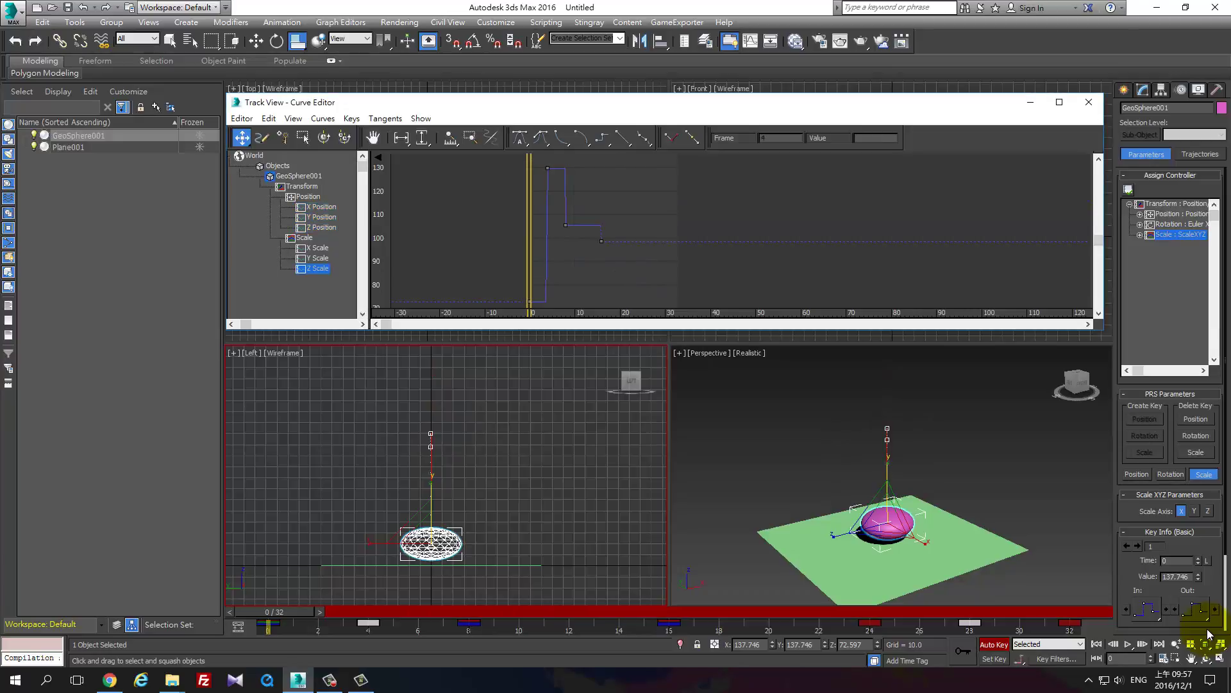
# Step: Show the X, Y and Z Scale curves together and set all their keys to Auto tangents
pyautogui.press('Up')
pyautogui.press('Up')
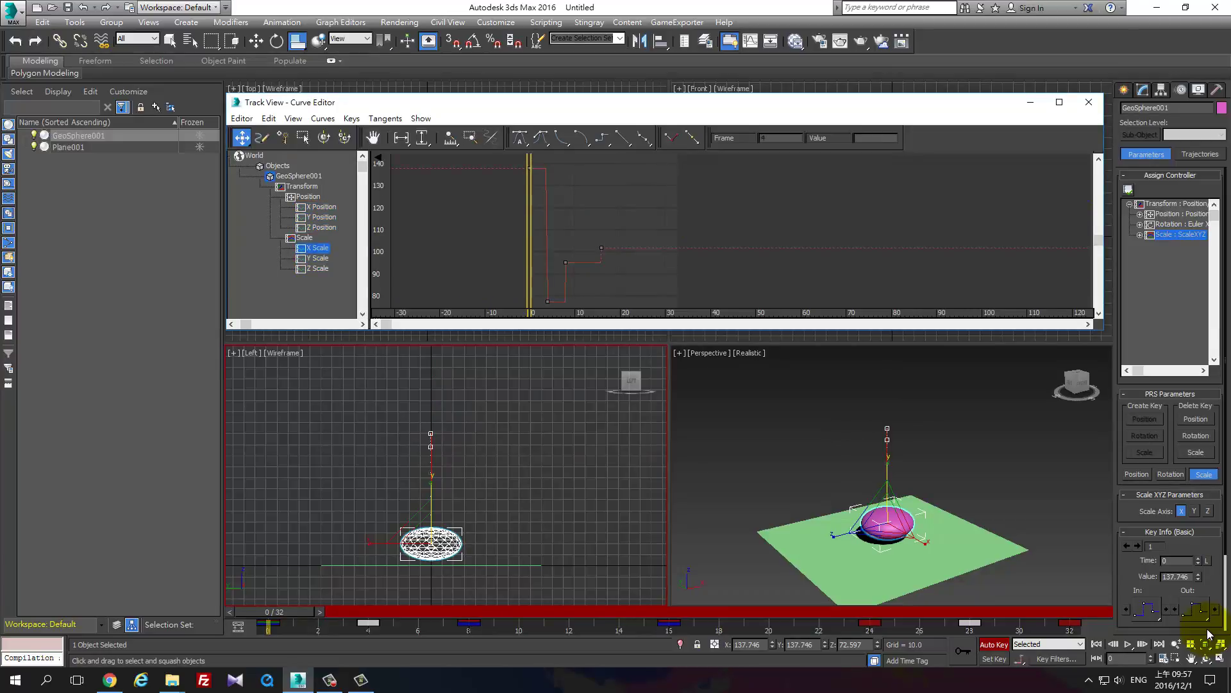
pyautogui.press('Up')
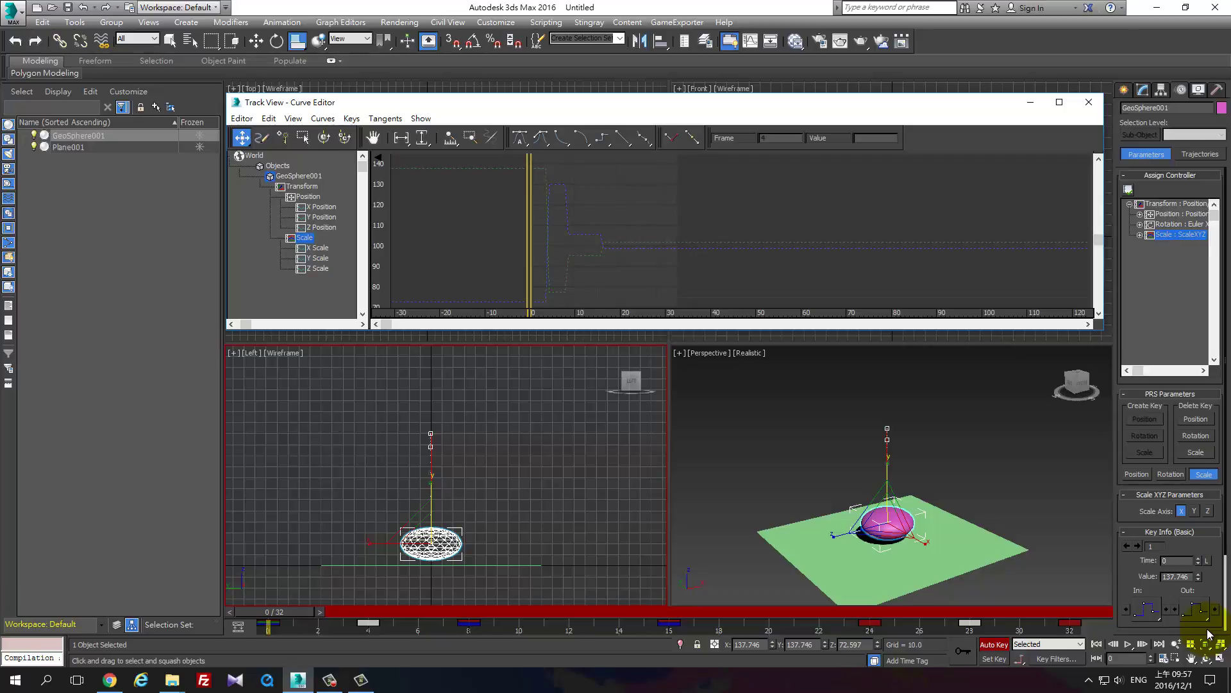
pyautogui.press('Down')
pyautogui.hotkey('shift', 'Down')
pyautogui.hotkey('shift', 'Down')
pyautogui.hotkey('ctrl', 'a')
pyautogui.click(519, 137)
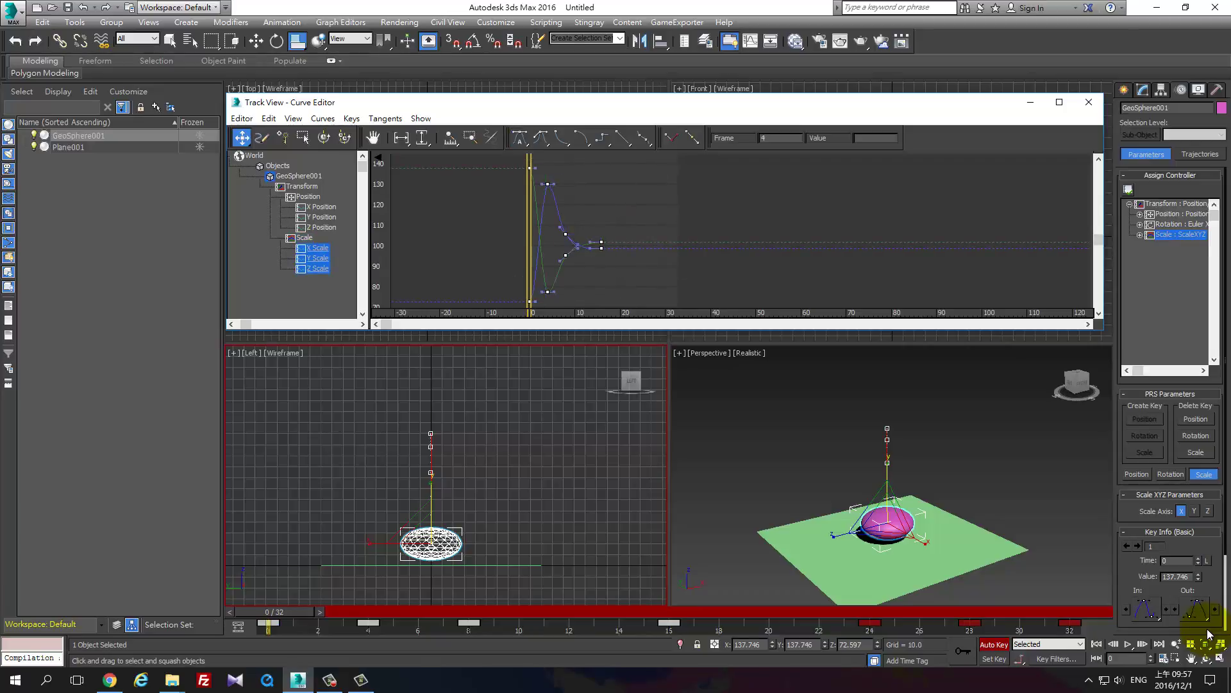
# Step: Play the animation through frame 24 to check the smoothed scaling
pyautogui.press('/')
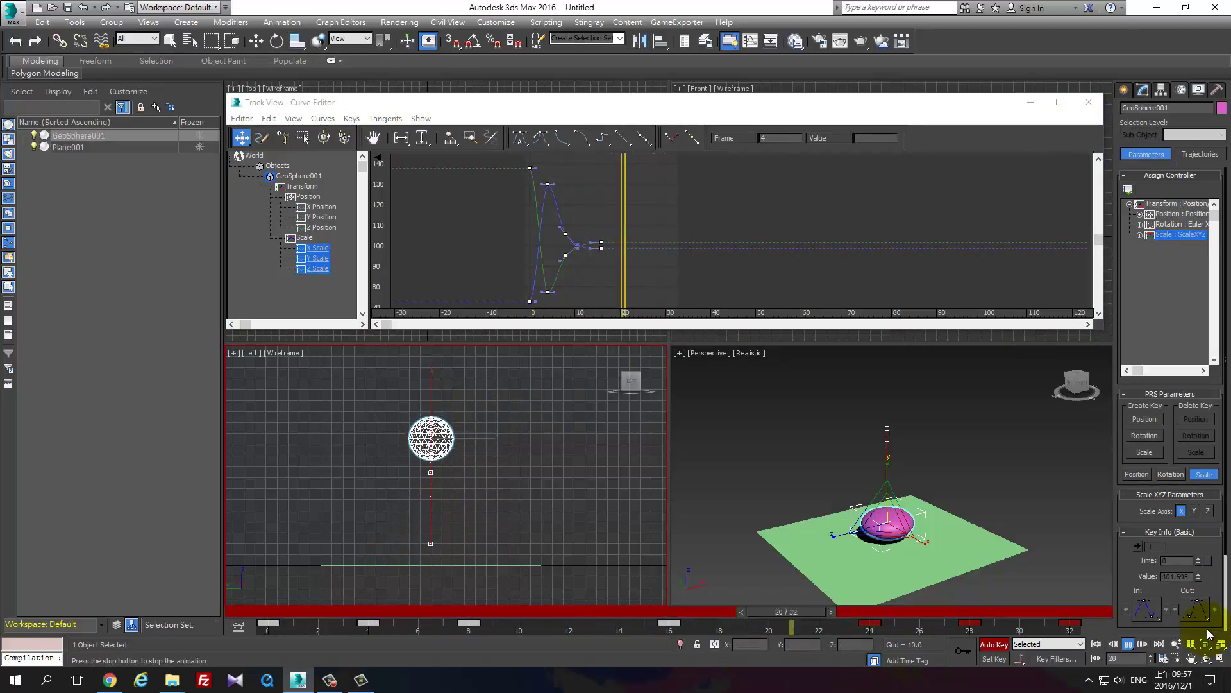
pyautogui.press('/')
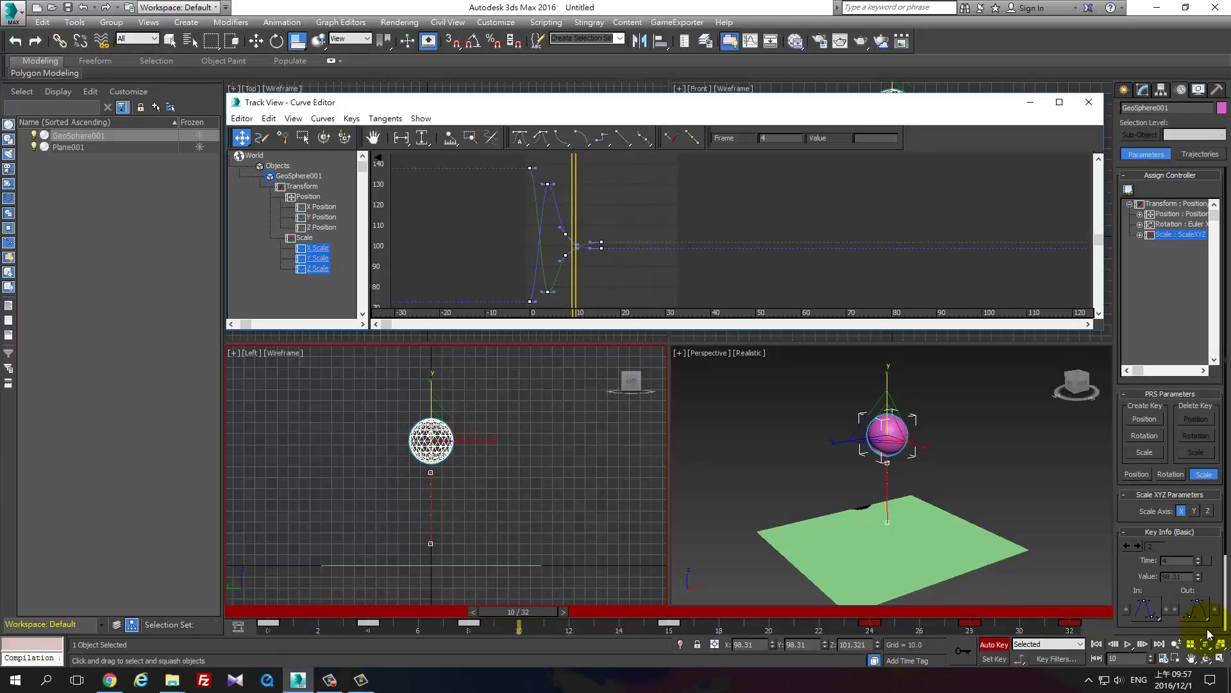
pyautogui.press('/')
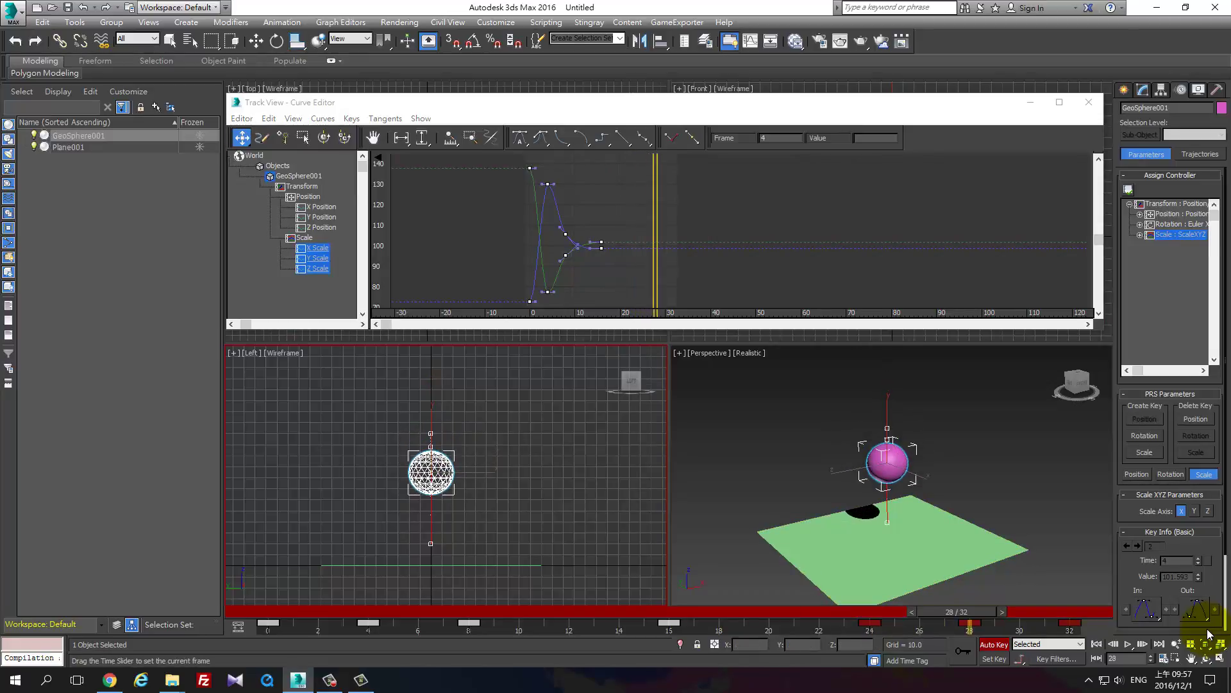
pyautogui.press('/')
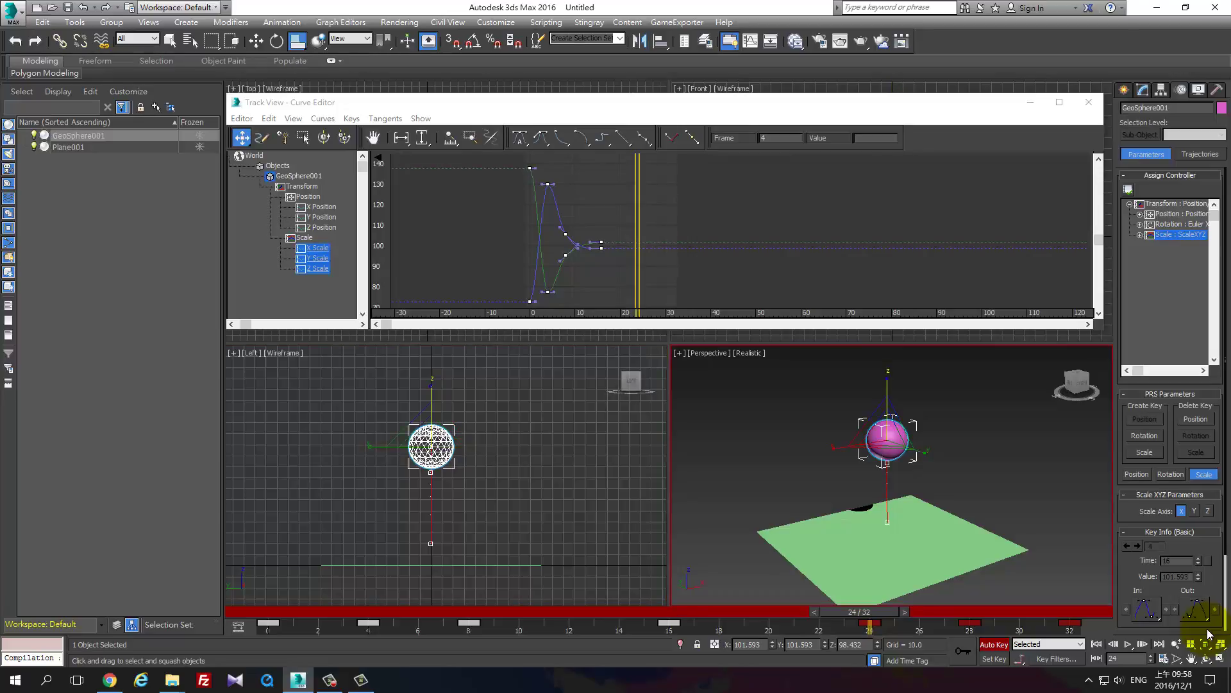
# Step: Key the sphere stretched taller and narrower at frame 24 and further at frame 28
pyautogui.moveTo(886, 439); pyautogui.dragTo(888, 513)
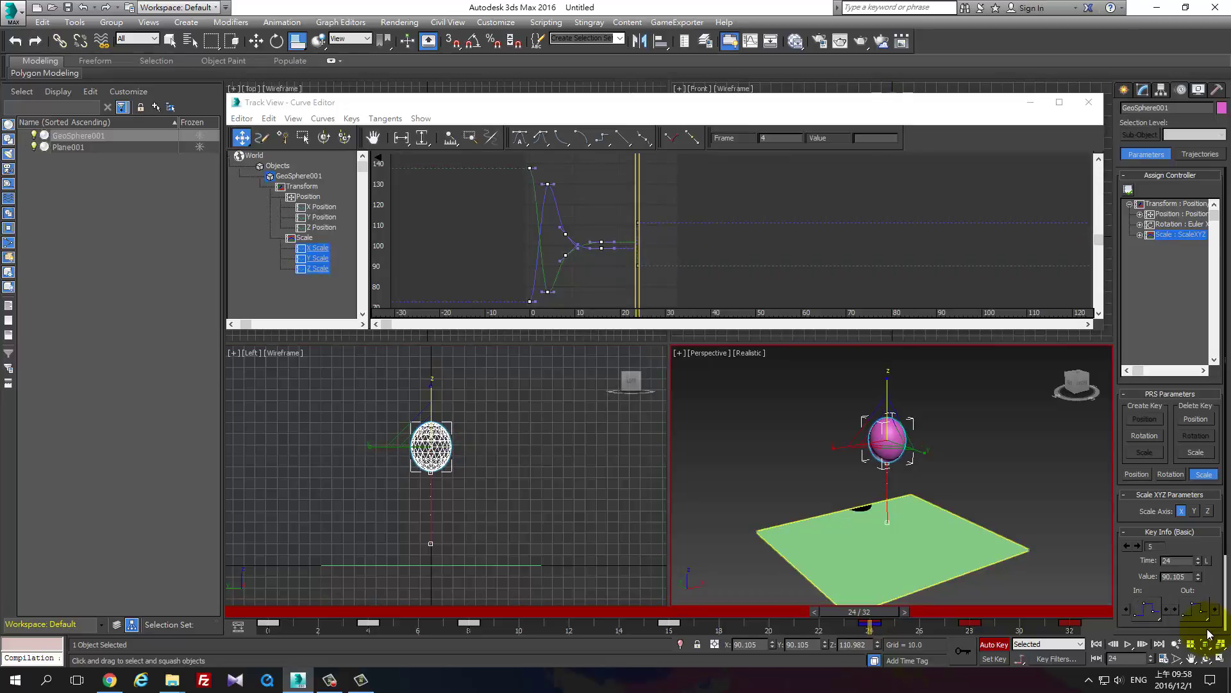
pyautogui.press('.')
pyautogui.press('.')
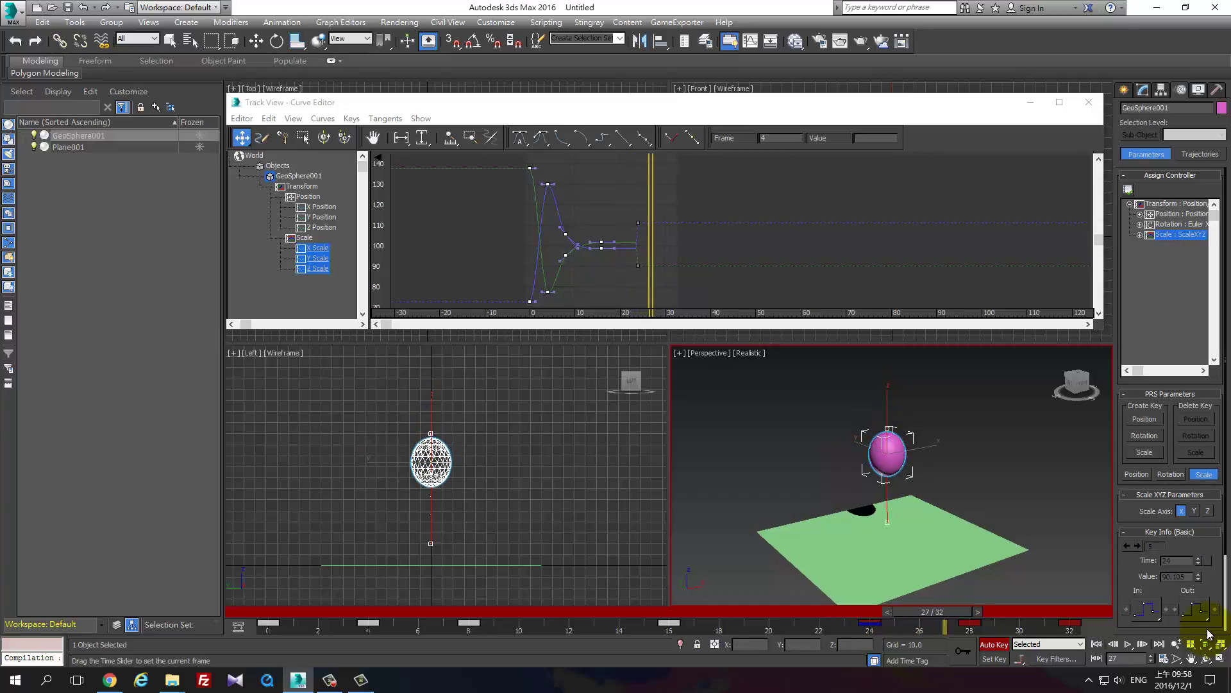
pyautogui.press('.')
pyautogui.press('.')
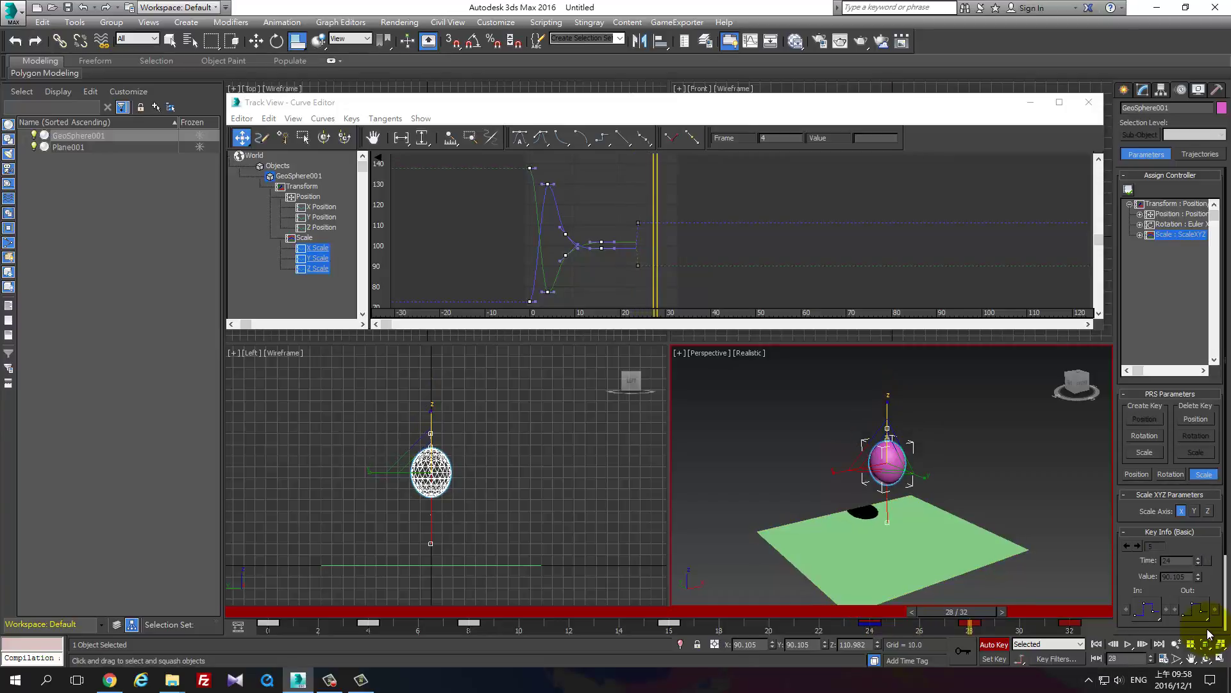
pyautogui.moveTo(887, 461); pyautogui.dragTo(888, 507)
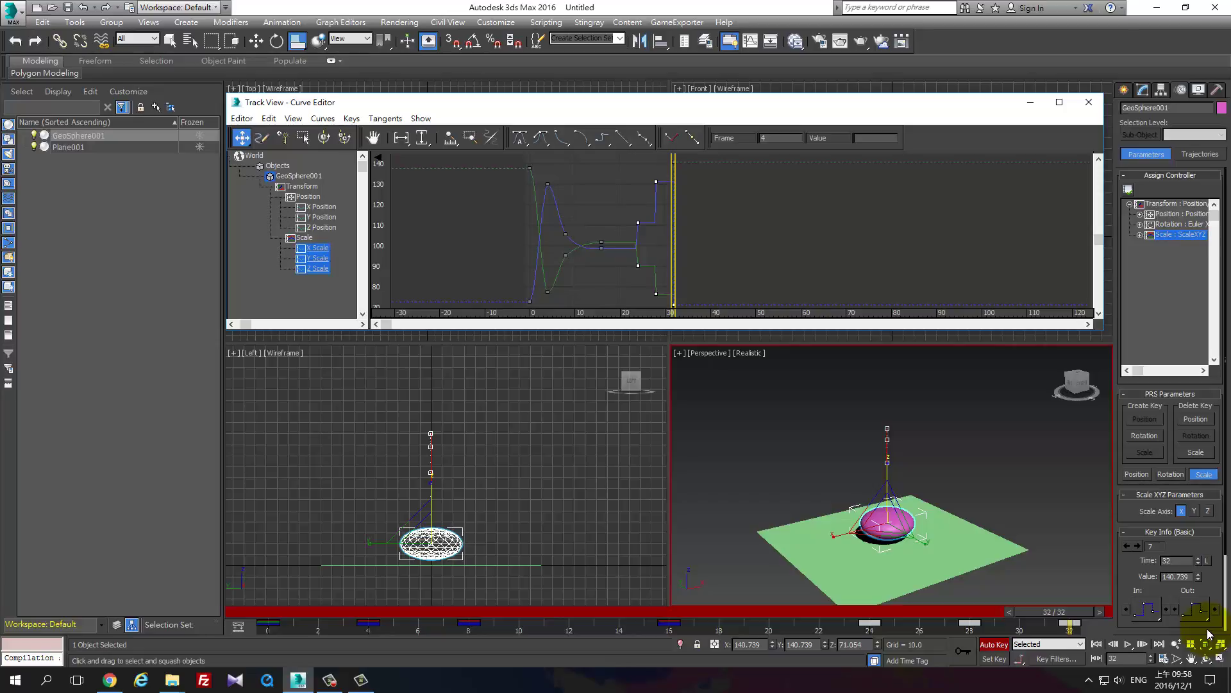
# Step: Set the frame 24–32 scale keys to Auto tangents and step back to review
pyautogui.moveTo(587, 234); pyautogui.dragTo(617, 257)
pyautogui.click(520, 137)
pyautogui.press(',')
pyautogui.press(',')
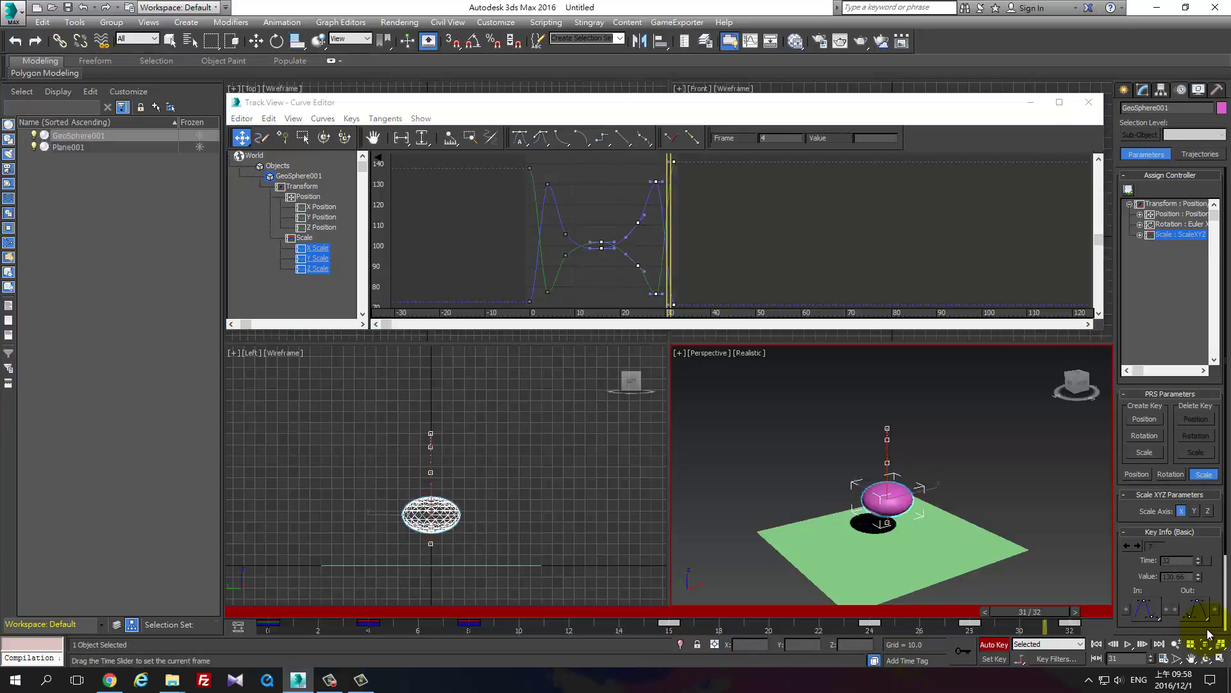
pyautogui.press(',')
pyautogui.press(',')
pyautogui.press(',')
pyautogui.press(',')
pyautogui.press(',')
pyautogui.press(',')
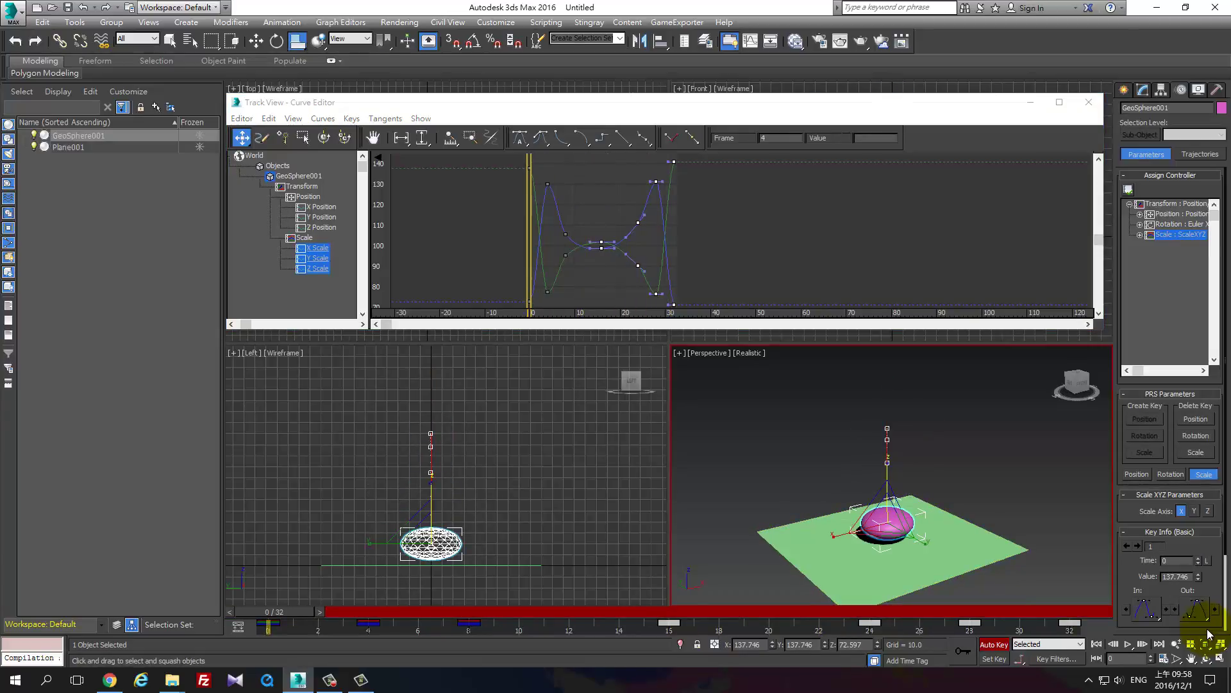
# Step: Show the Z Position curve and switch to Select and Move for the contact key
pyautogui.click(320, 227)
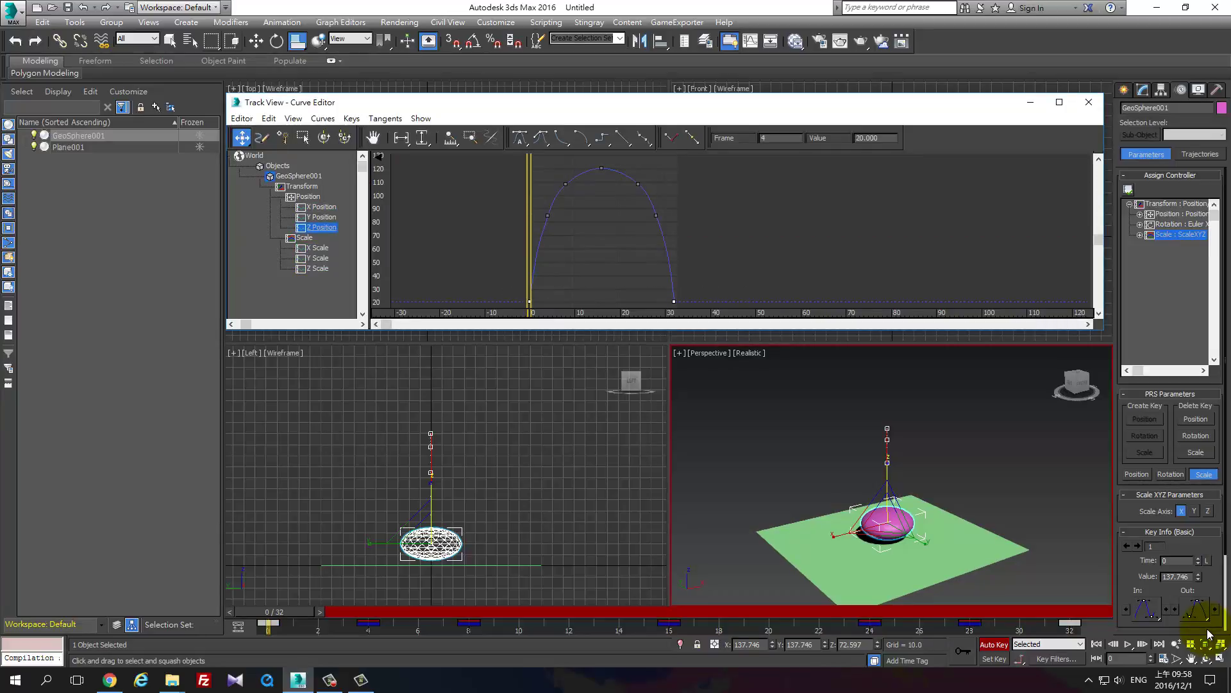
pyautogui.press('w')
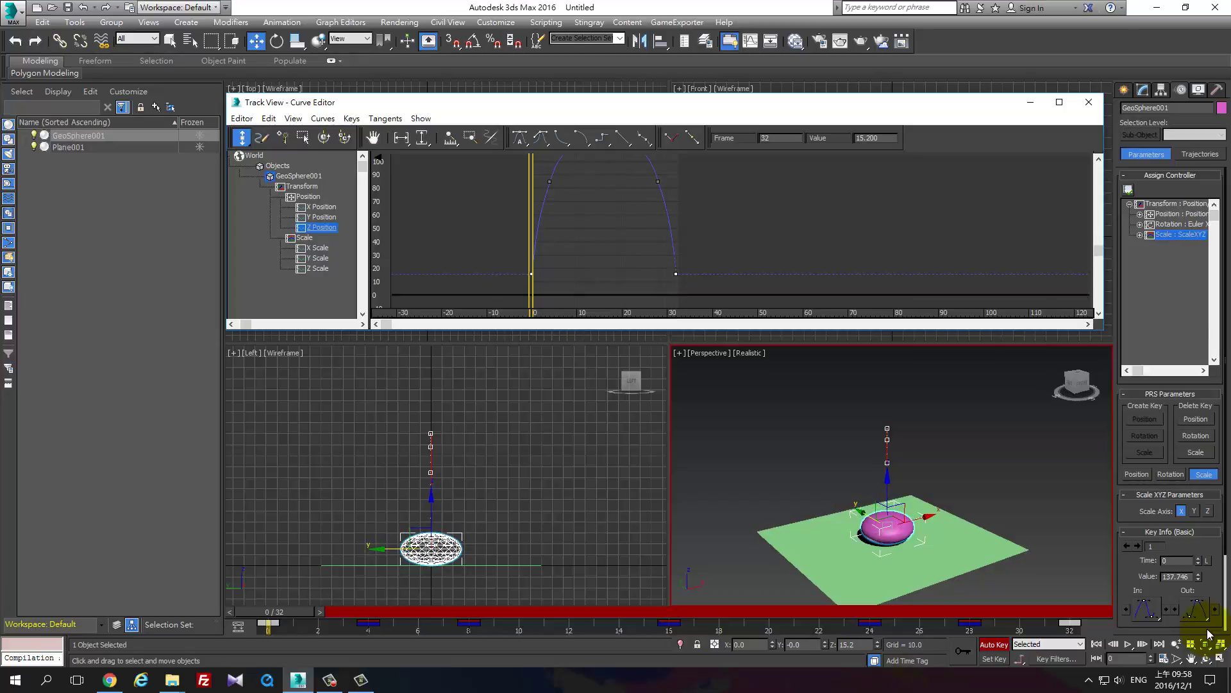
# Step: Play the bounce, then stop and step back to frame 6
pyautogui.click(1128, 644)
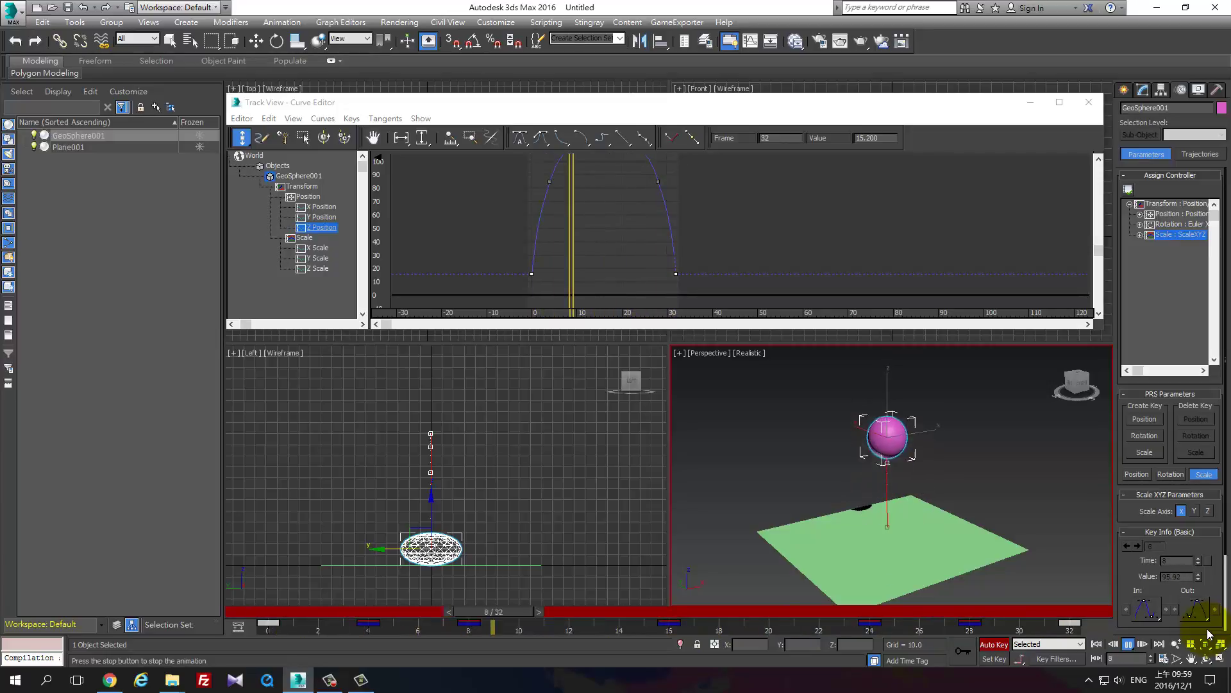
pyautogui.press('/')
pyautogui.press('w')
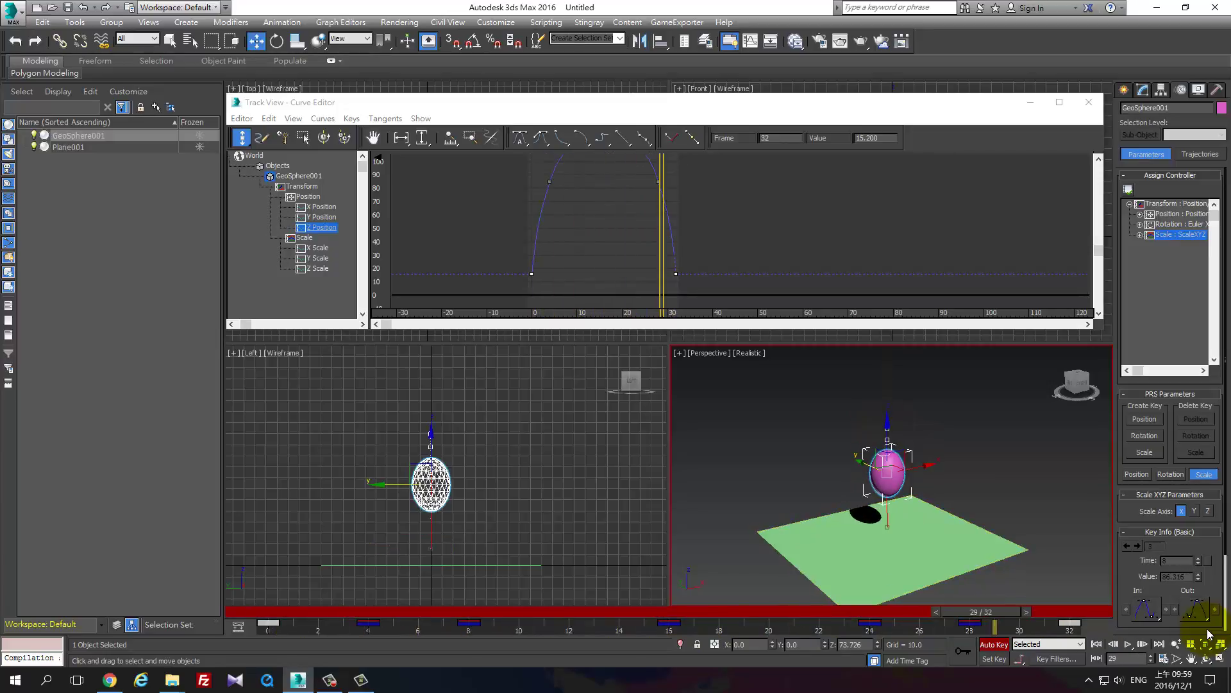
pyautogui.press('/')
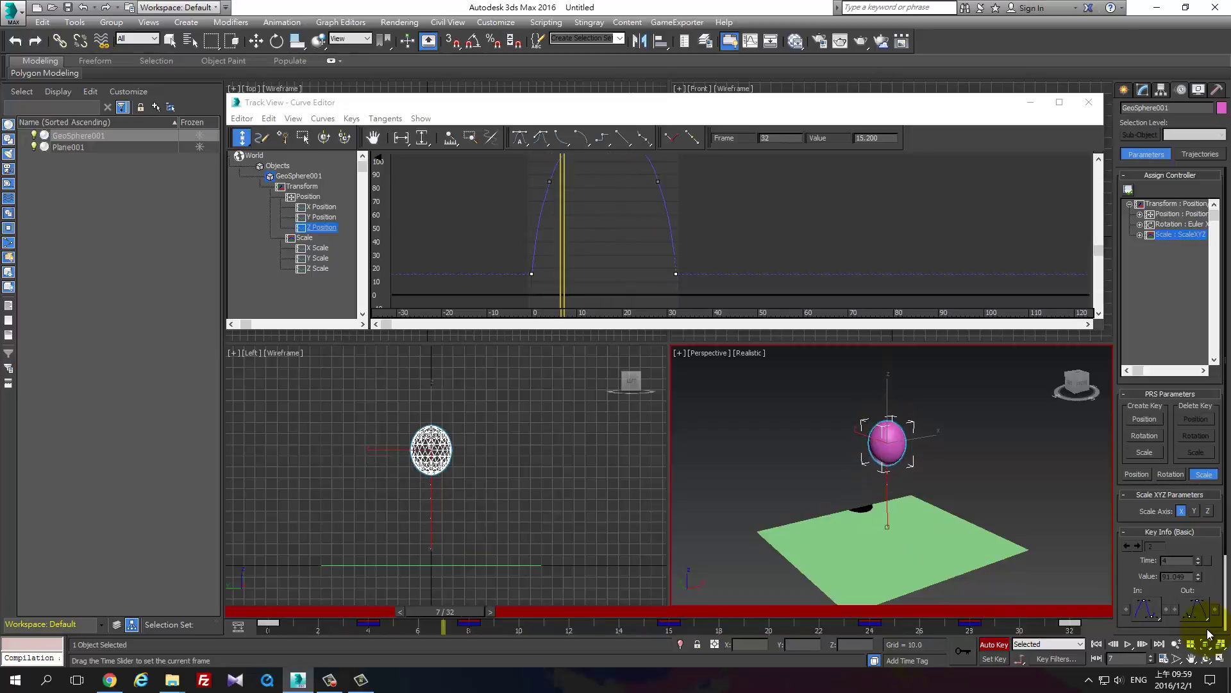
pyautogui.press(',')
pyautogui.press(',')
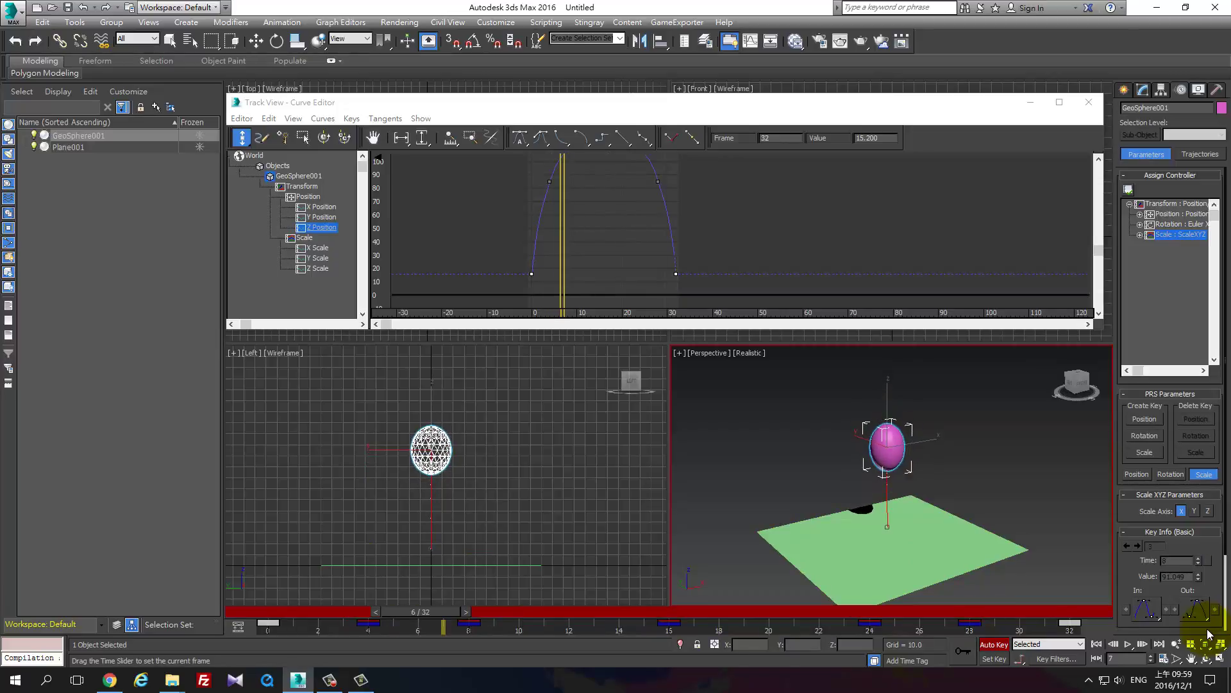
pyautogui.press('w')
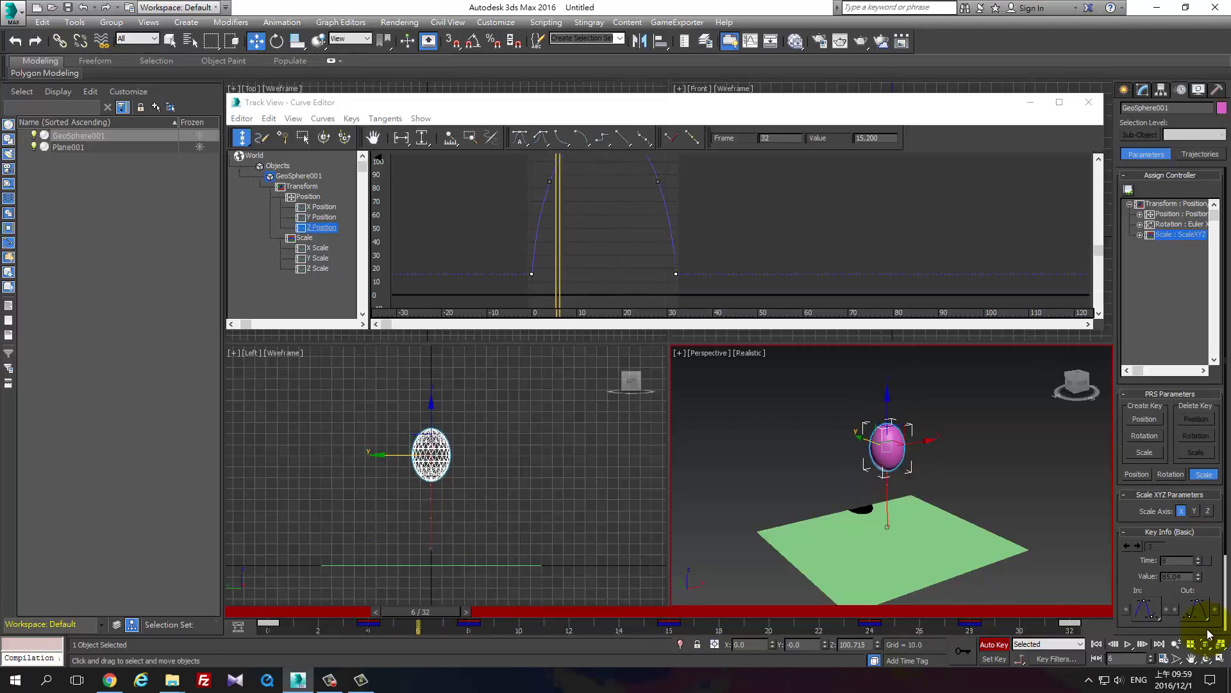
# Step: Squash the sphere rounder at frame 6 (scale 108, 92, 108) and replay to check
pyautogui.press('r')
pyautogui.press('r')
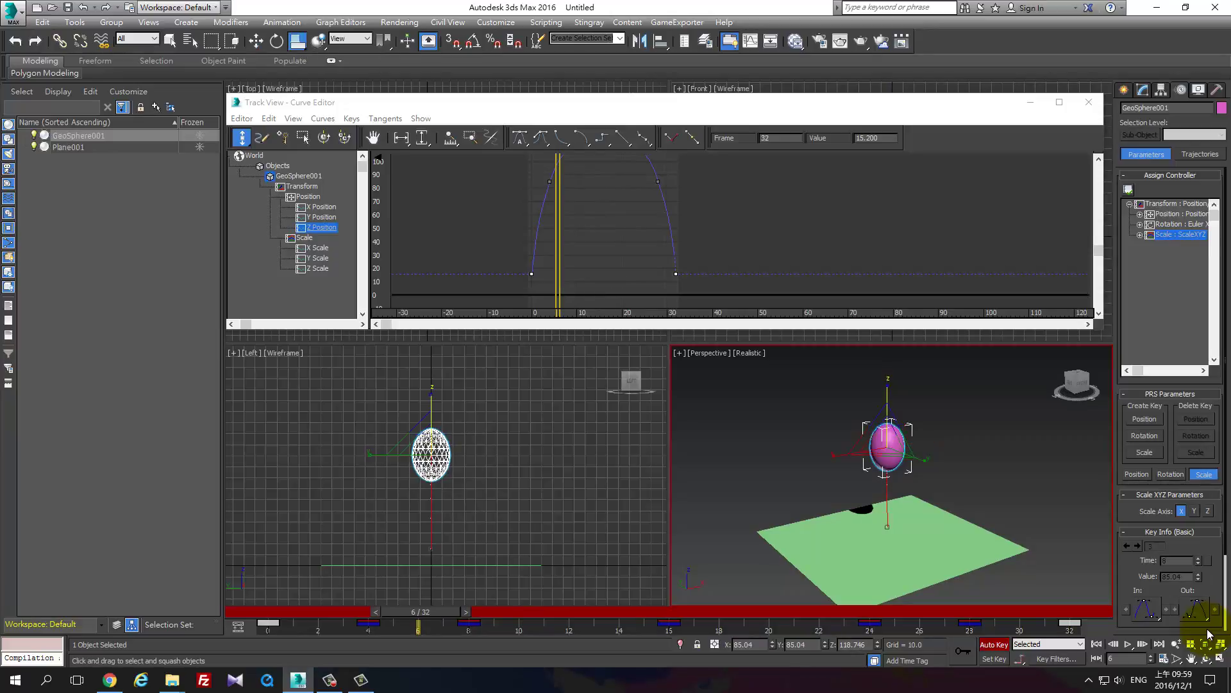
pyautogui.moveTo(431, 454); pyautogui.dragTo(431, 442)
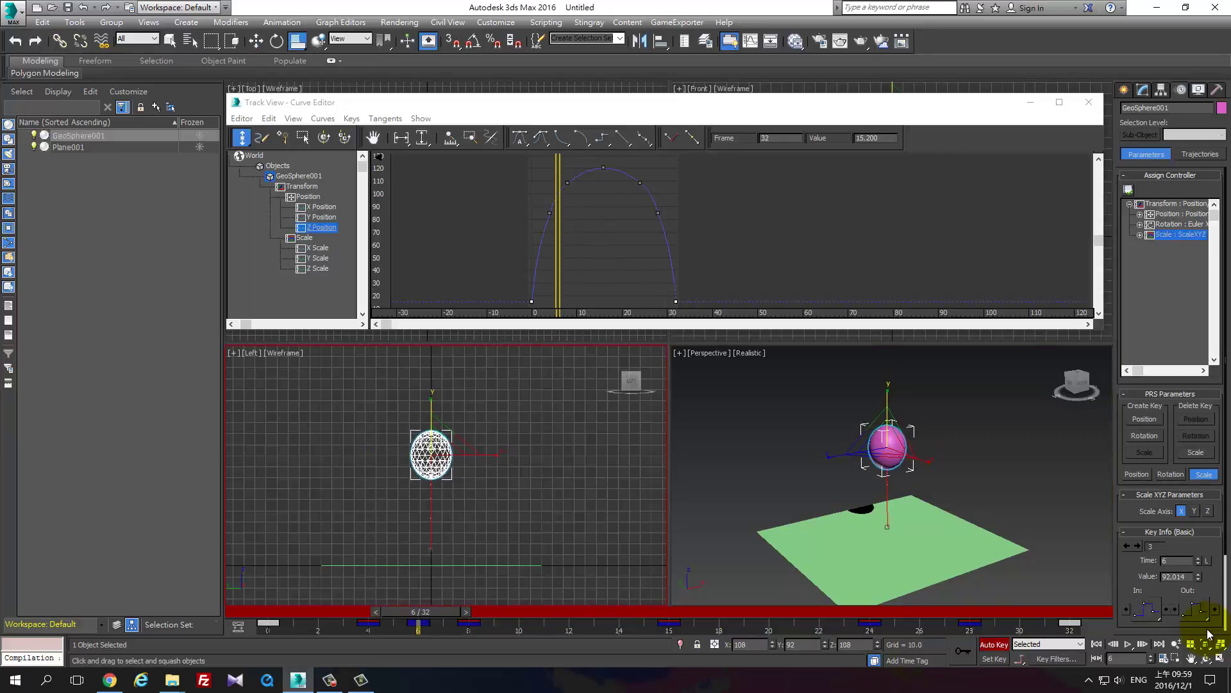
pyautogui.press('/')
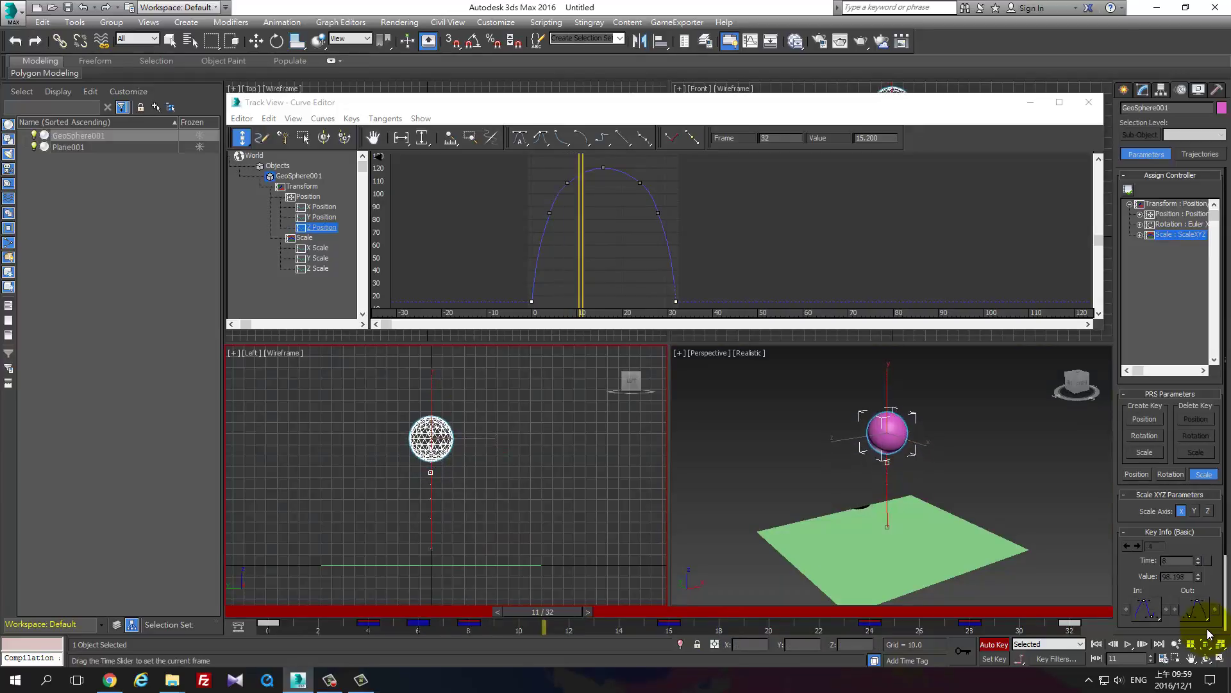
pyautogui.press('/')
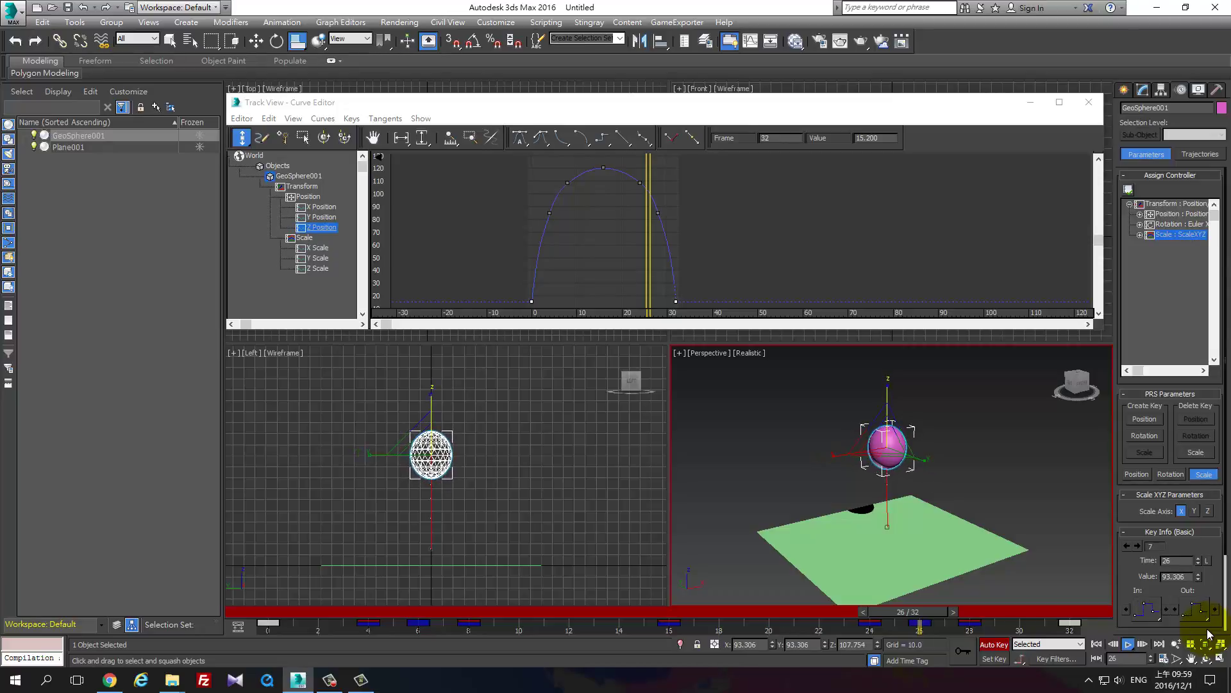
pyautogui.press('/')
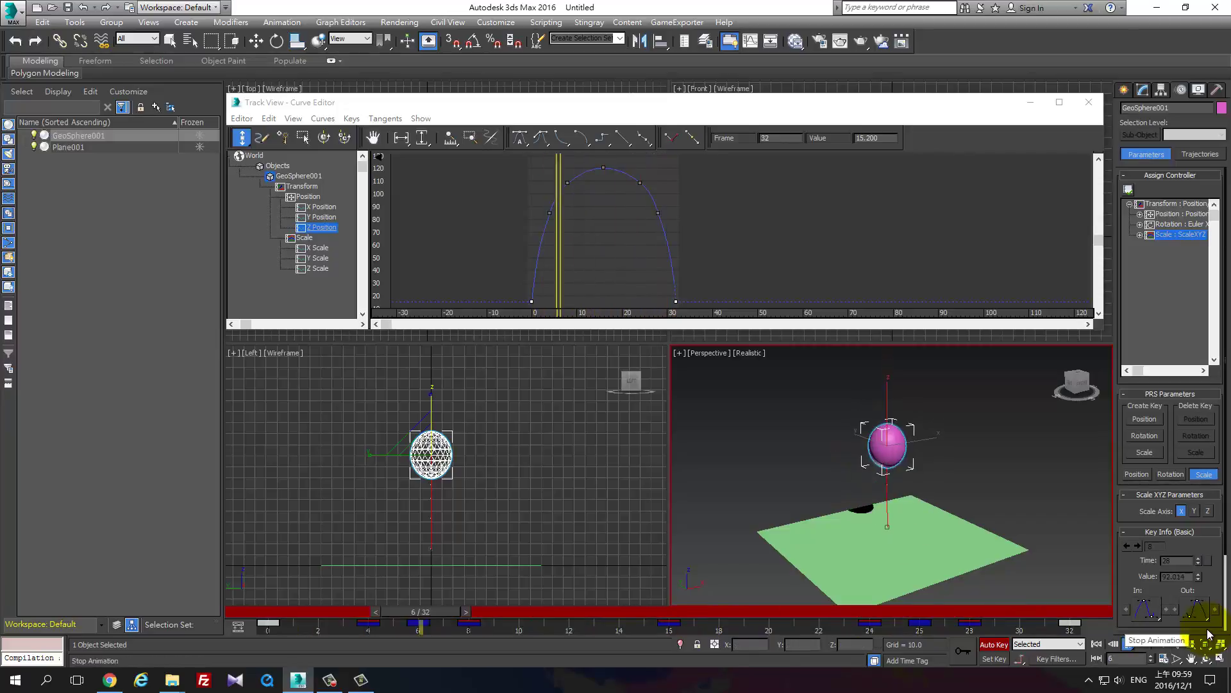
pyautogui.press('/')
pyautogui.click(1019, 658)
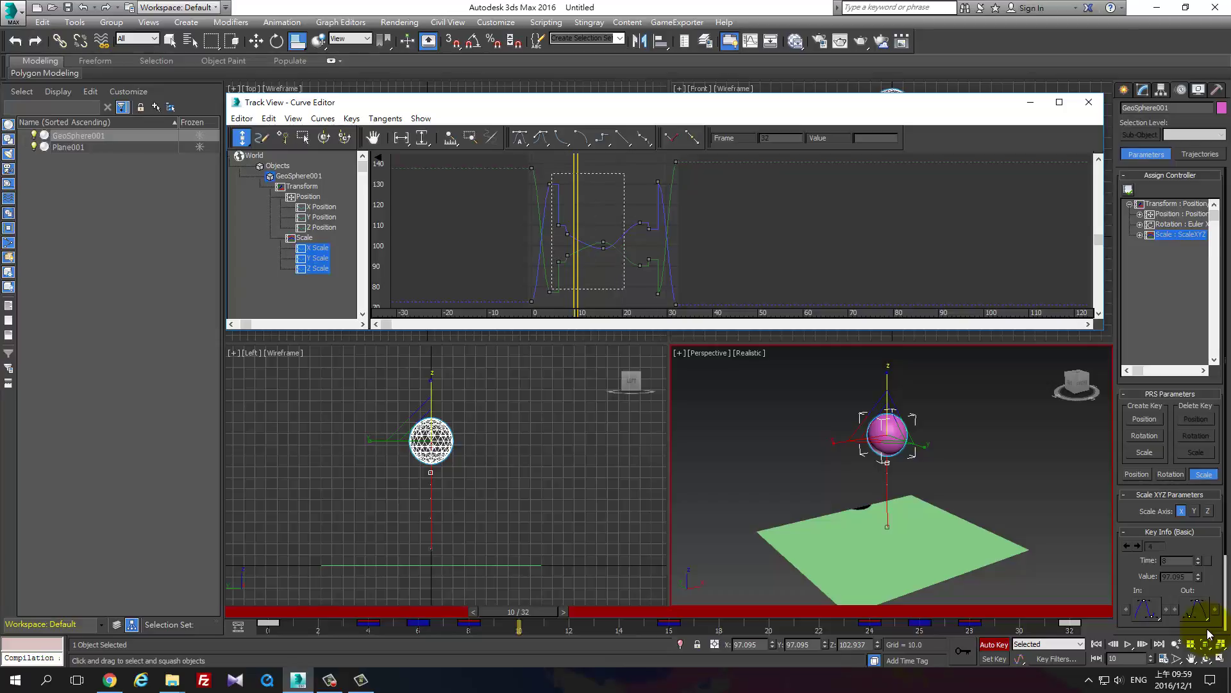
pyautogui.moveTo(543, 172); pyautogui.dragTo(664, 300)
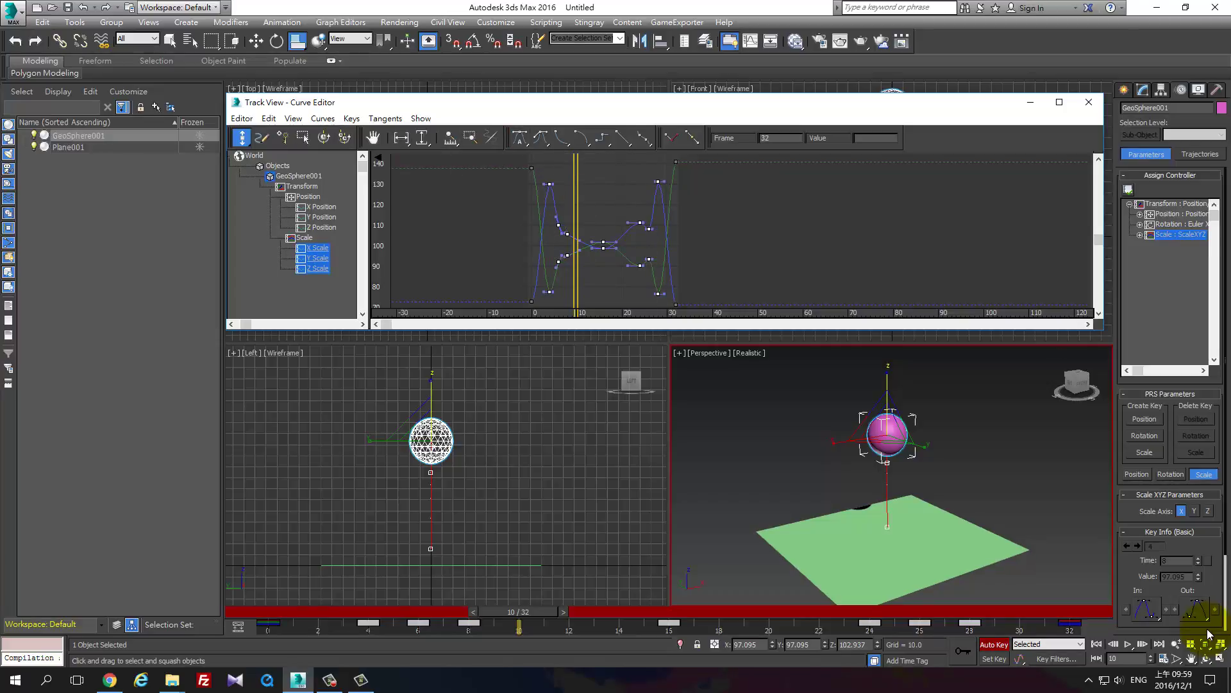
pyautogui.press('/')
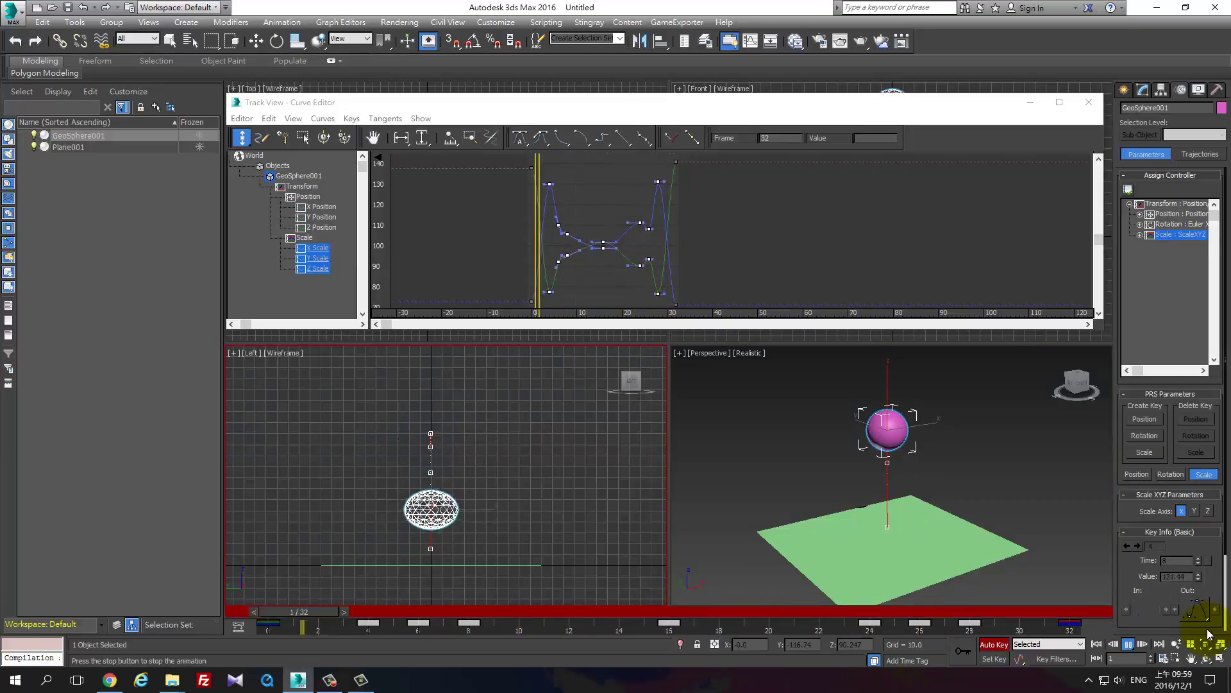
pyautogui.press('/')
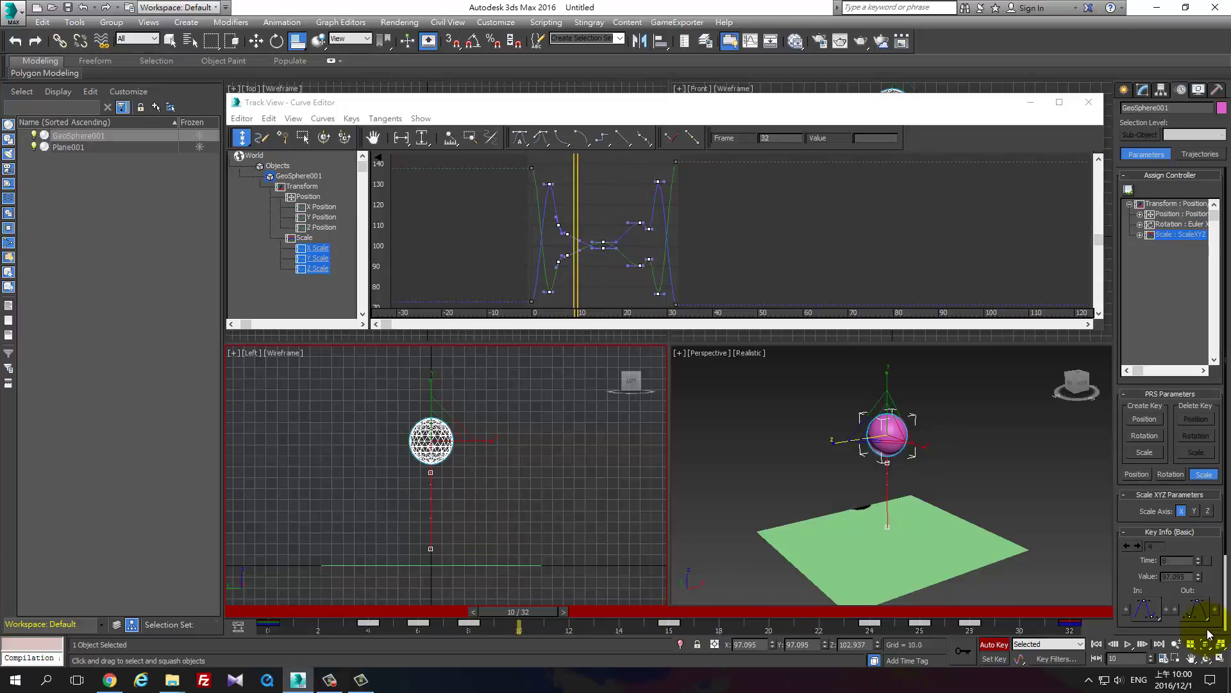
pyautogui.moveTo(519, 611); pyautogui.dragTo(396, 612)
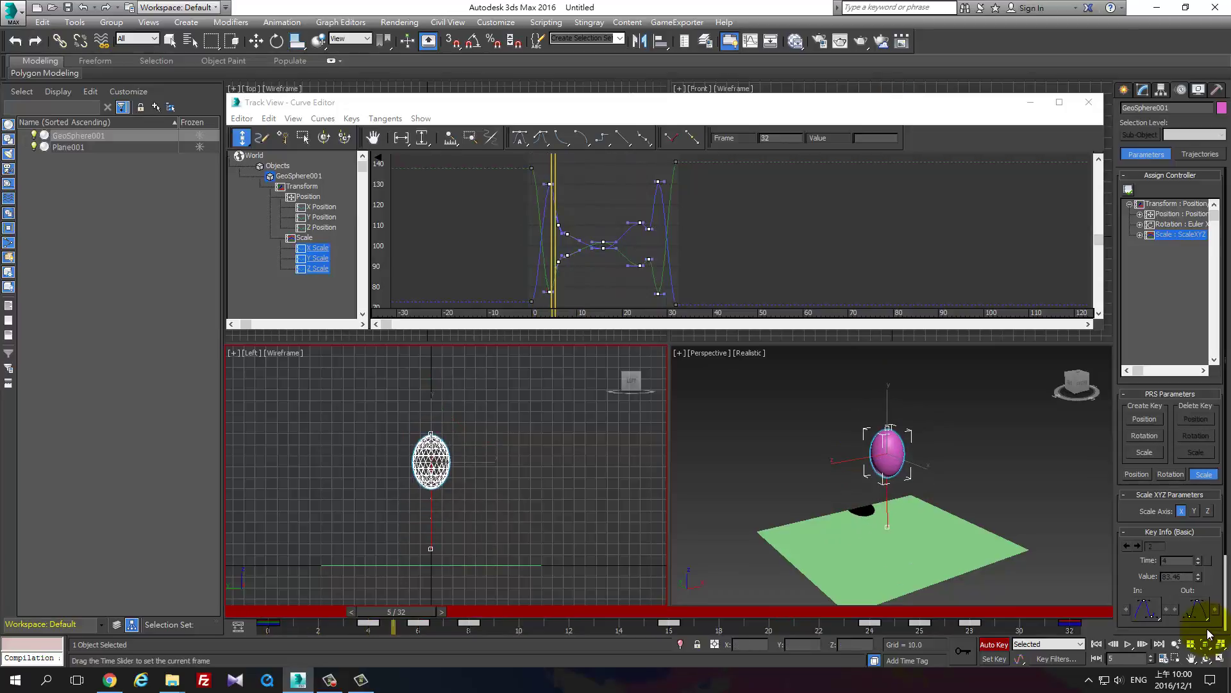
pyautogui.moveTo(395, 611); pyautogui.dragTo(445, 611)
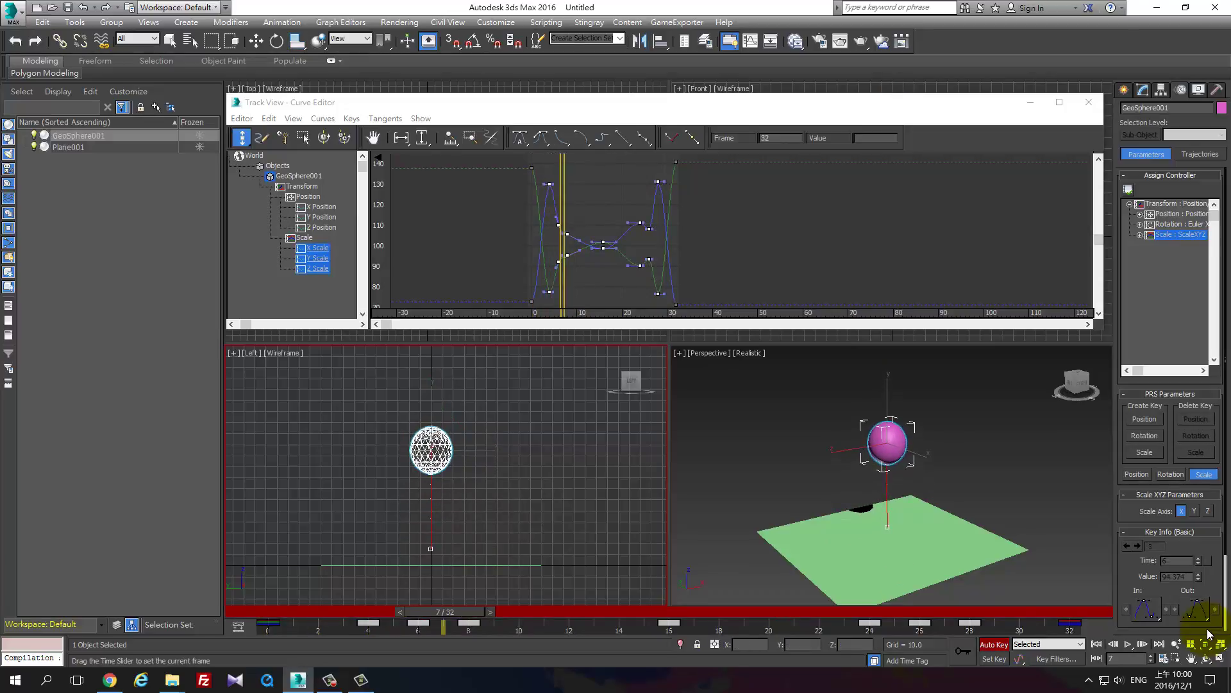
pyautogui.press('.')
pyautogui.press(',')
pyautogui.press(',')
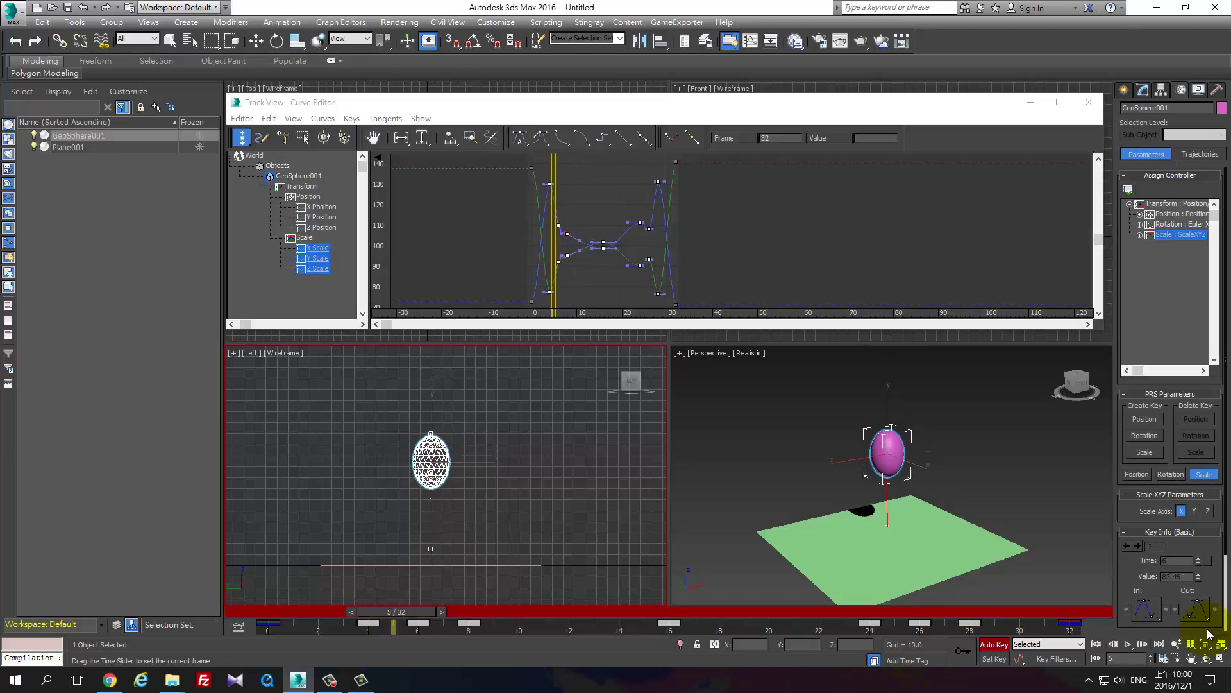
pyautogui.press('.')
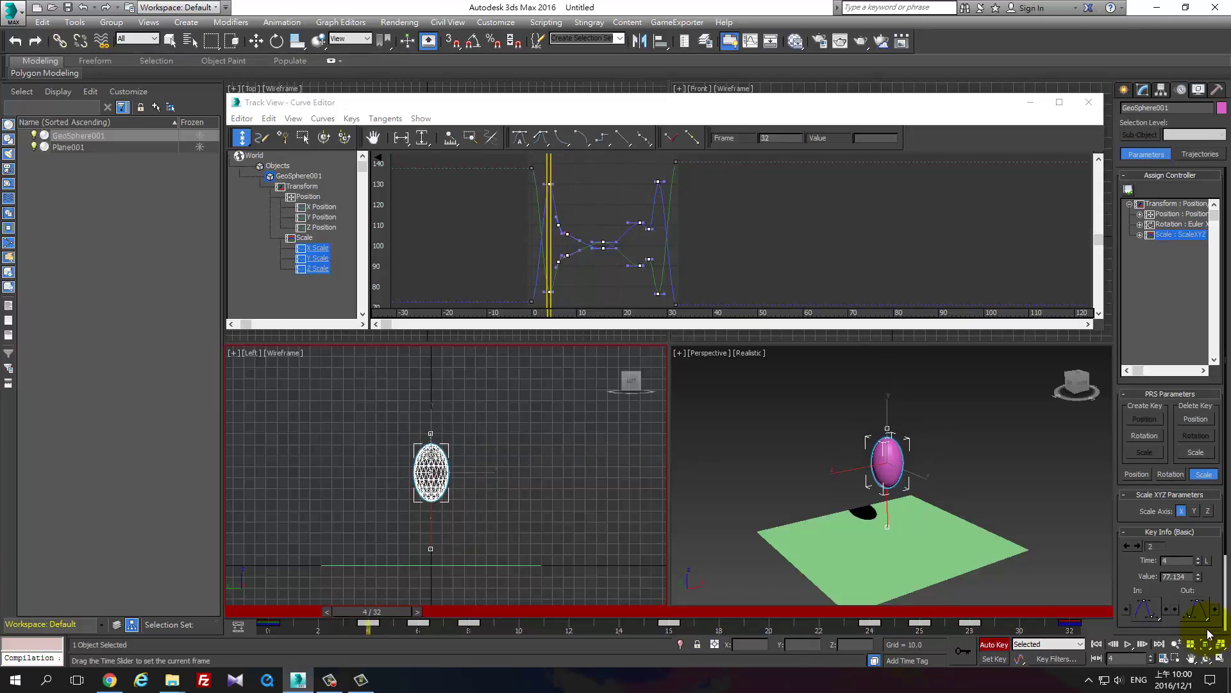
pyautogui.press('.')
pyautogui.press('.')
pyautogui.press('.')
pyautogui.press('.')
pyautogui.press('.')
pyautogui.press('.')
pyautogui.press('.')
pyautogui.press('.')
pyautogui.press('.')
pyautogui.press('.')
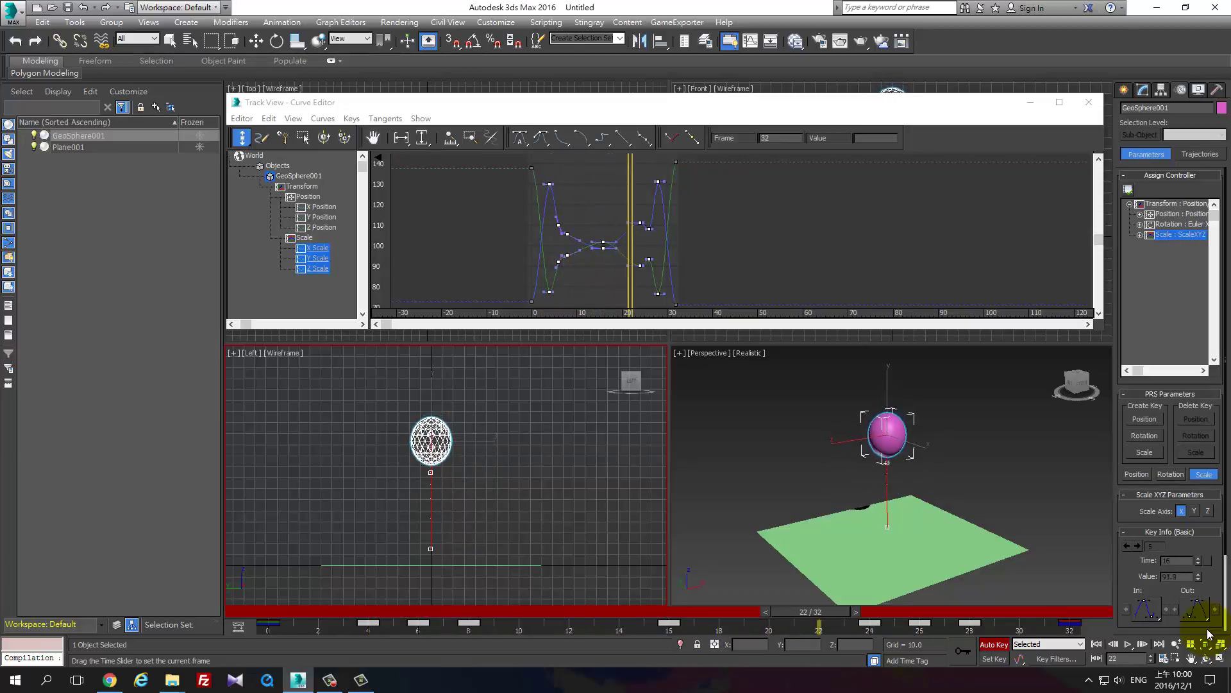
pyautogui.press('.')
pyautogui.press('.')
pyautogui.press('.')
pyautogui.press('.')
pyautogui.press('.')
pyautogui.press('.')
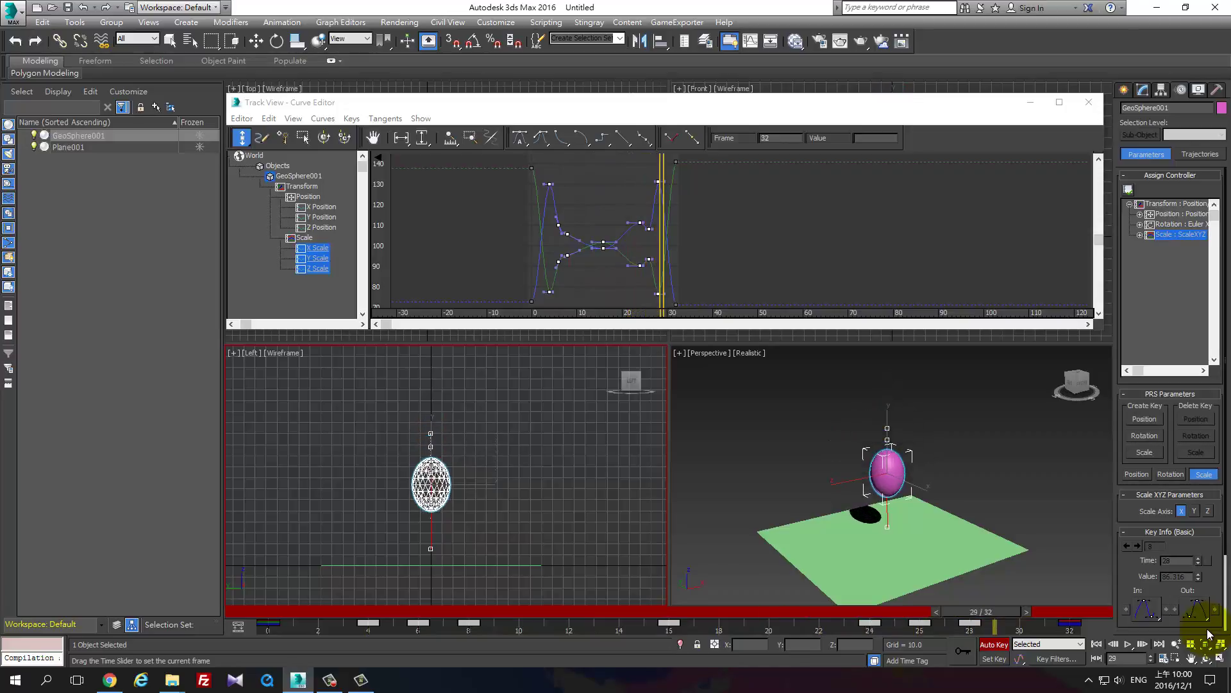
pyautogui.press(',')
pyautogui.press(',')
pyautogui.press('/')
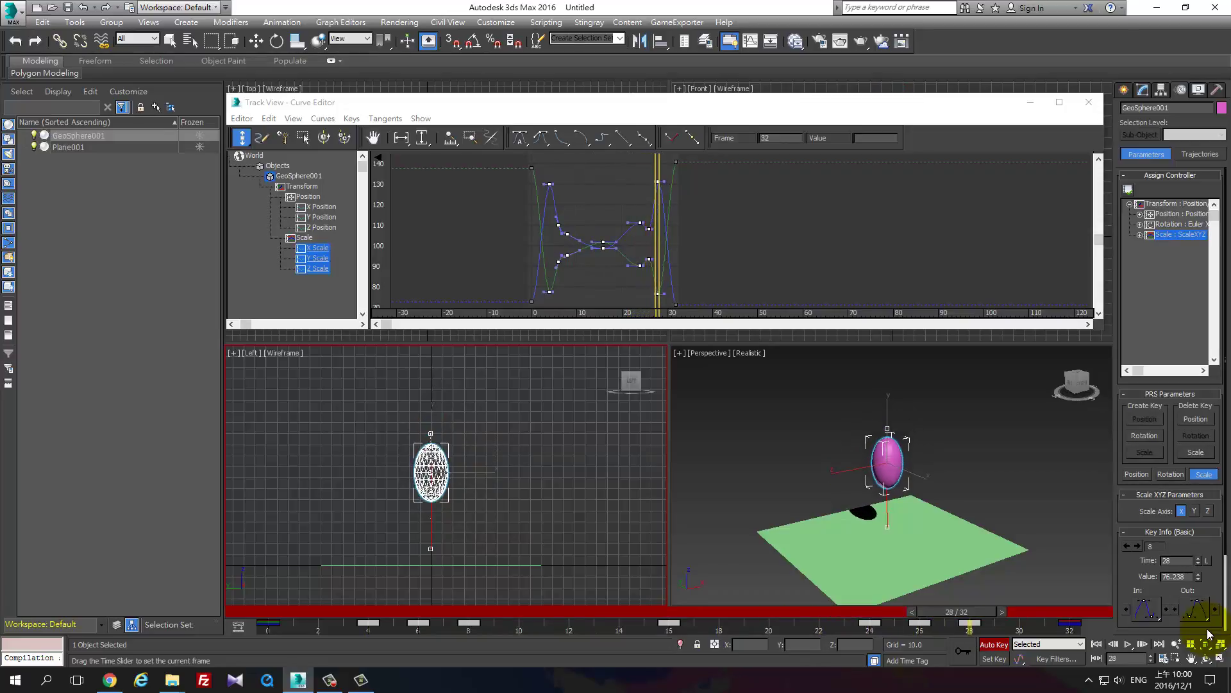
pyautogui.press('Home')
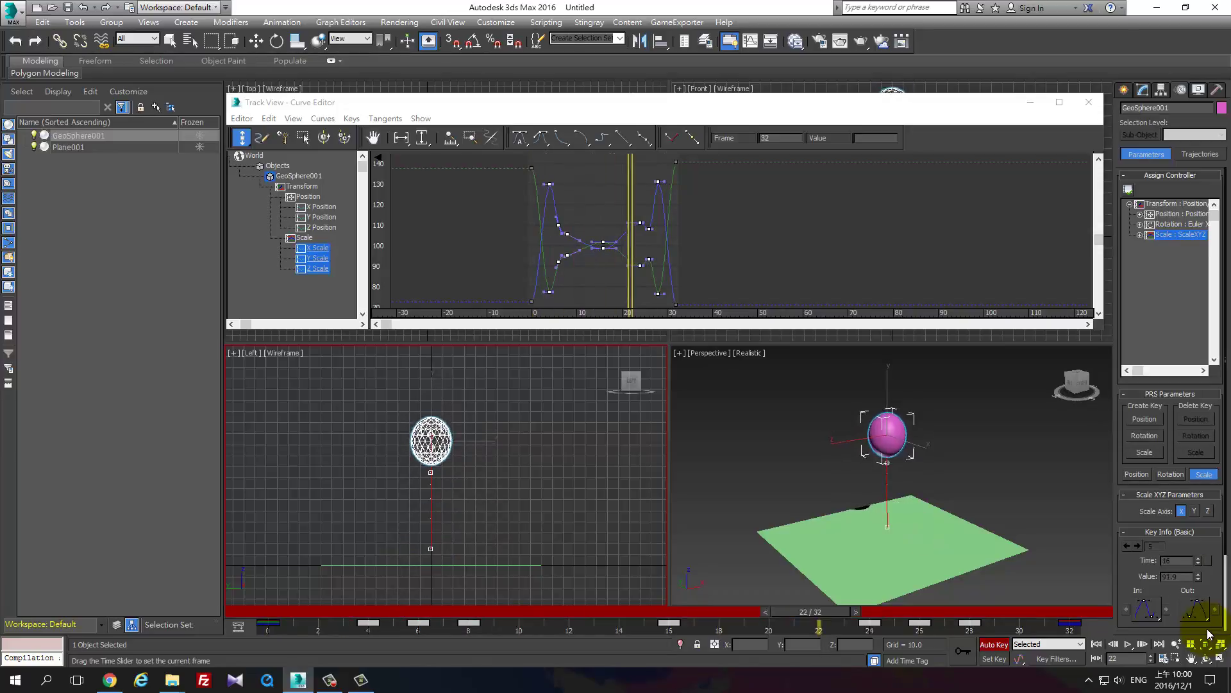
pyautogui.press('r')
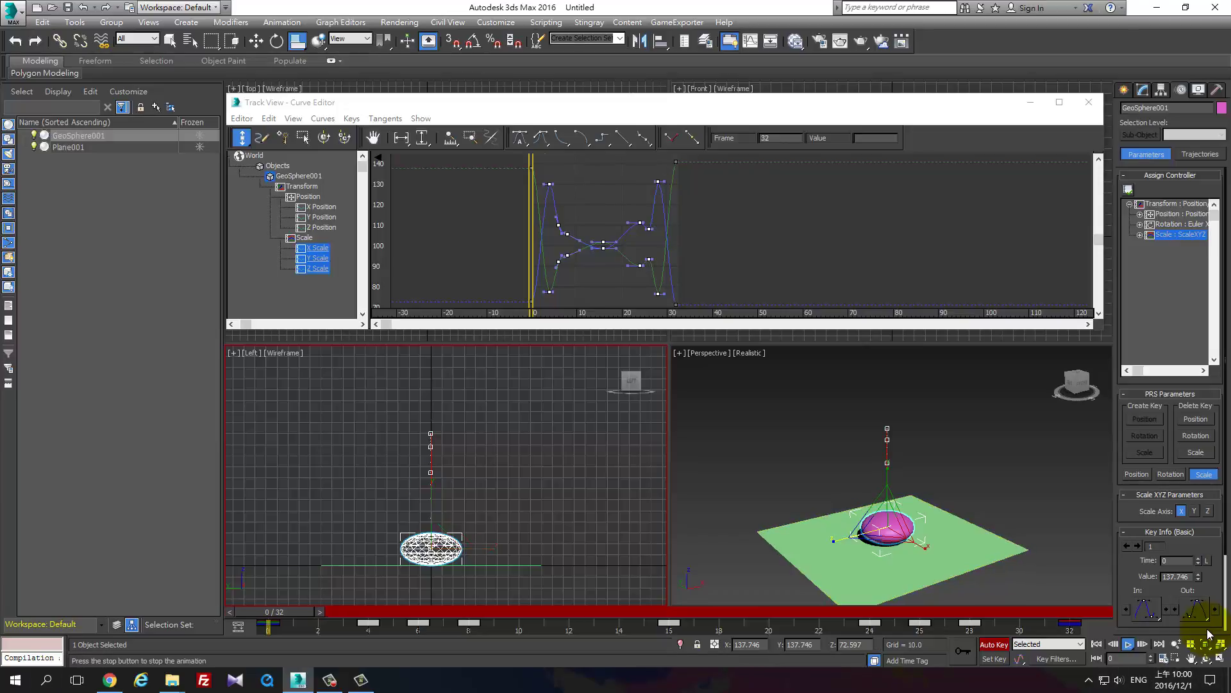
# Step: Play and step through the bounce to review frames 4 to 6
pyautogui.press('/')
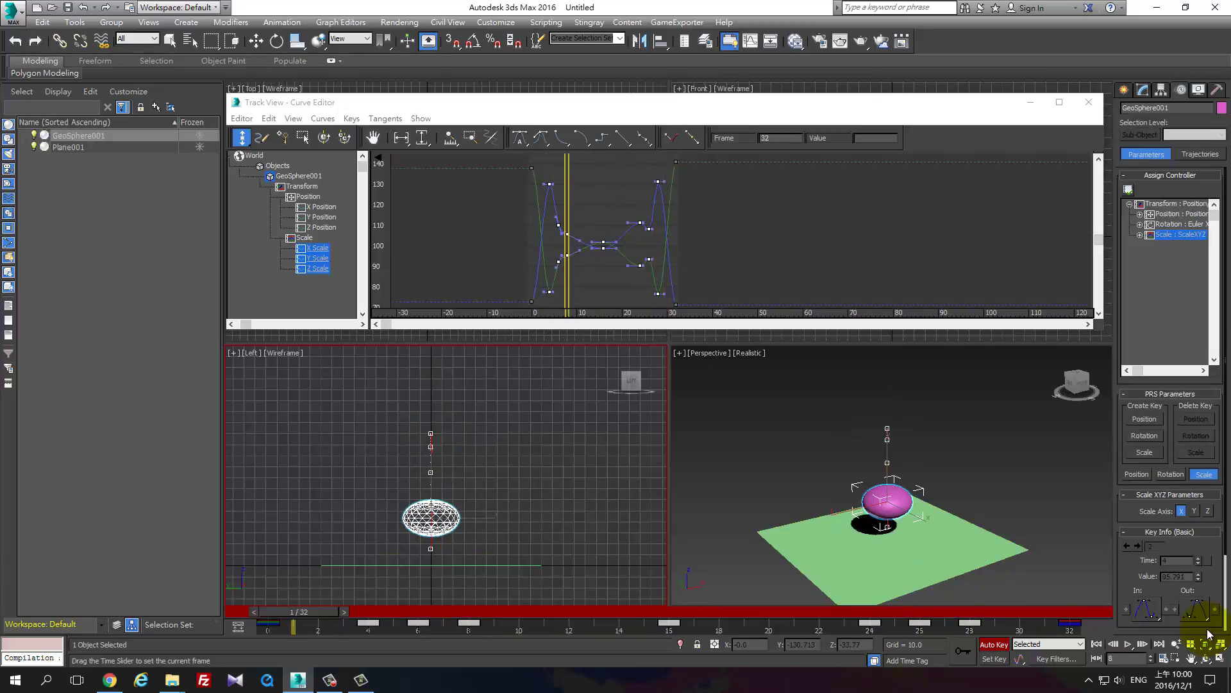
pyautogui.press('/')
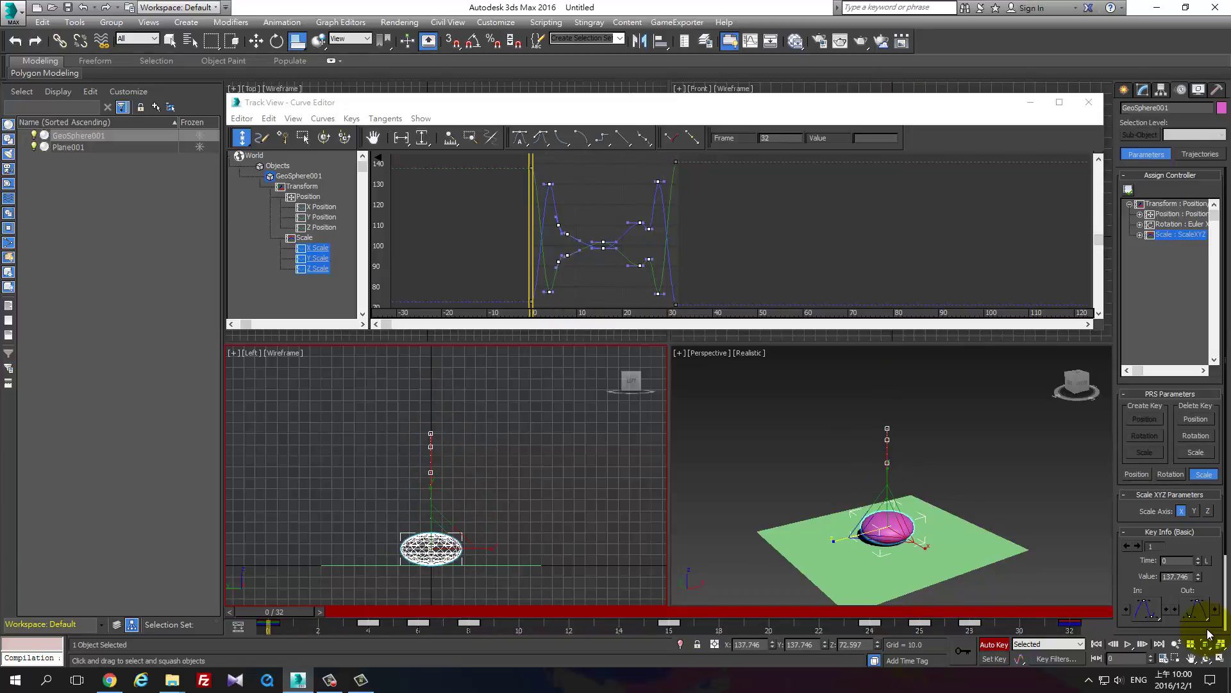
pyautogui.press('/')
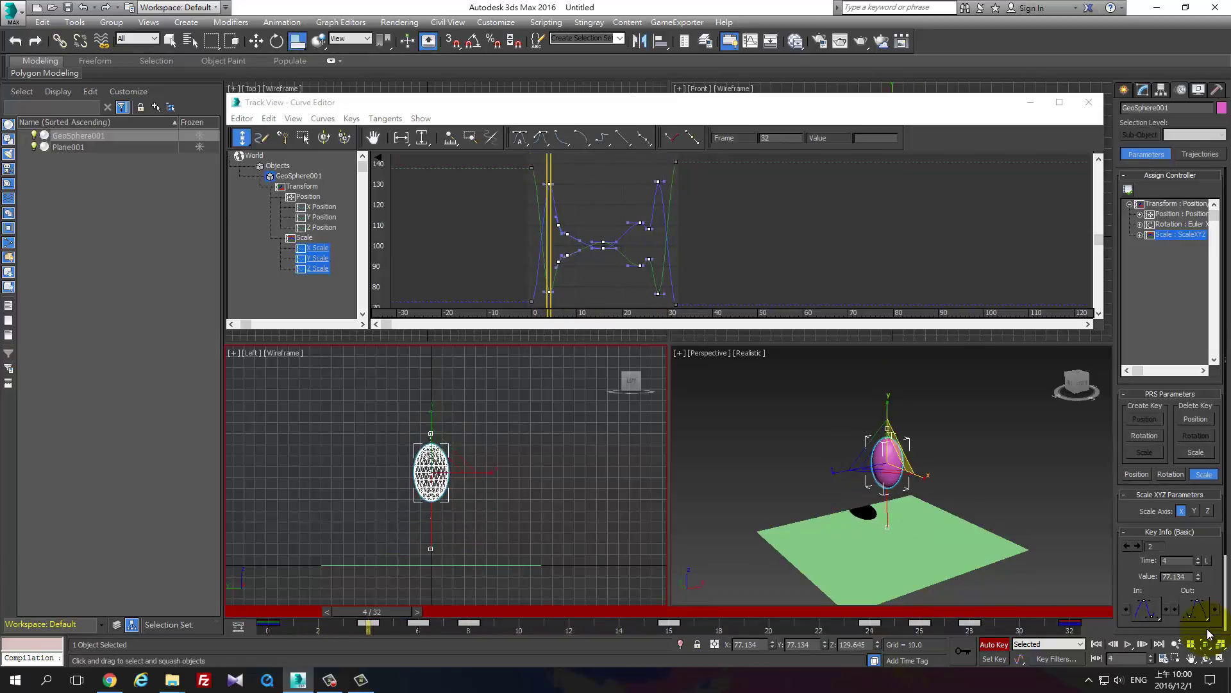
pyautogui.press('.')
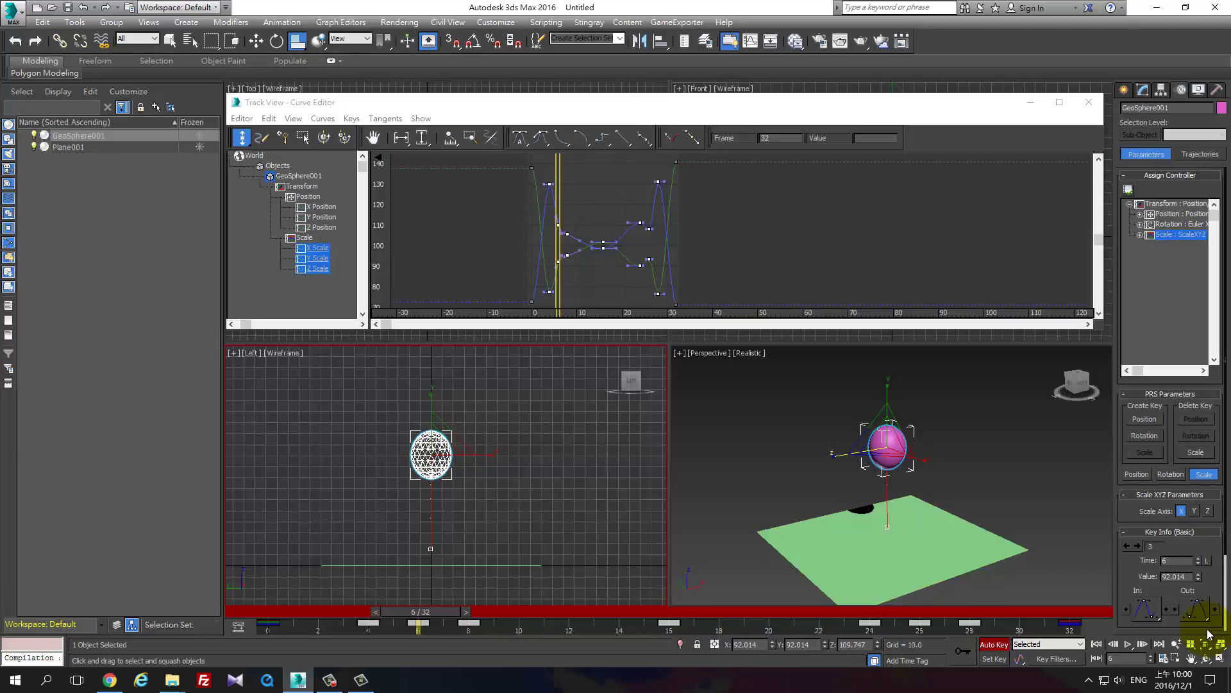
pyautogui.press('/')
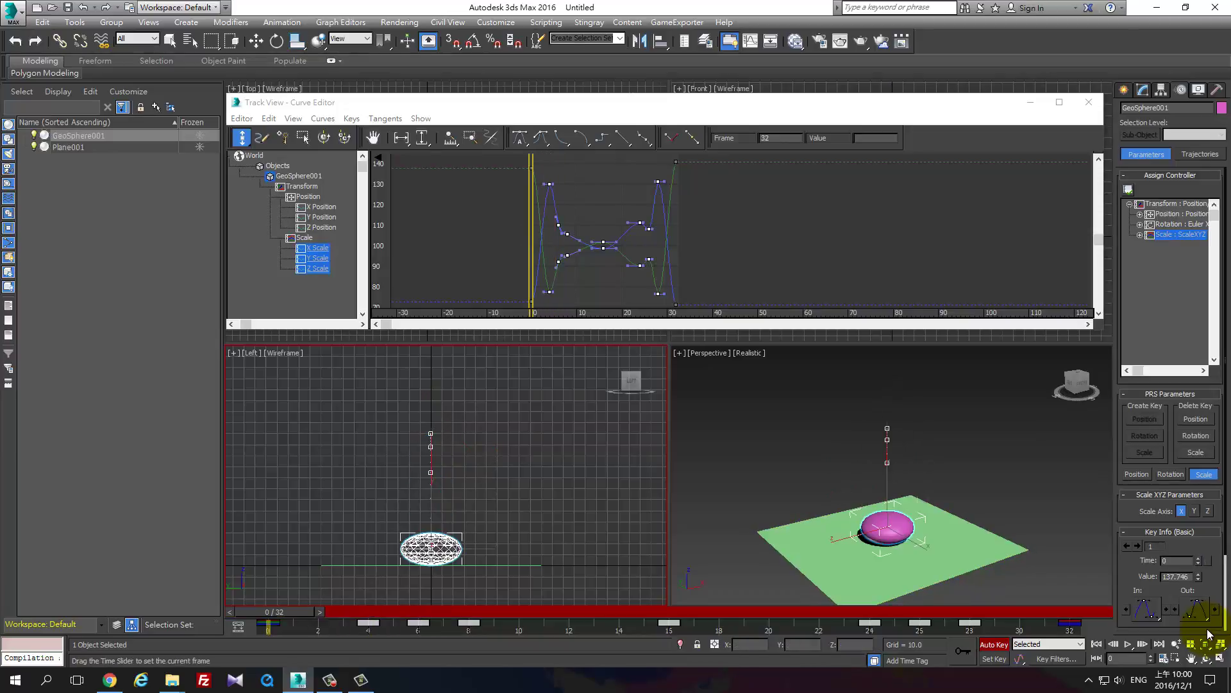
pyautogui.press(',')
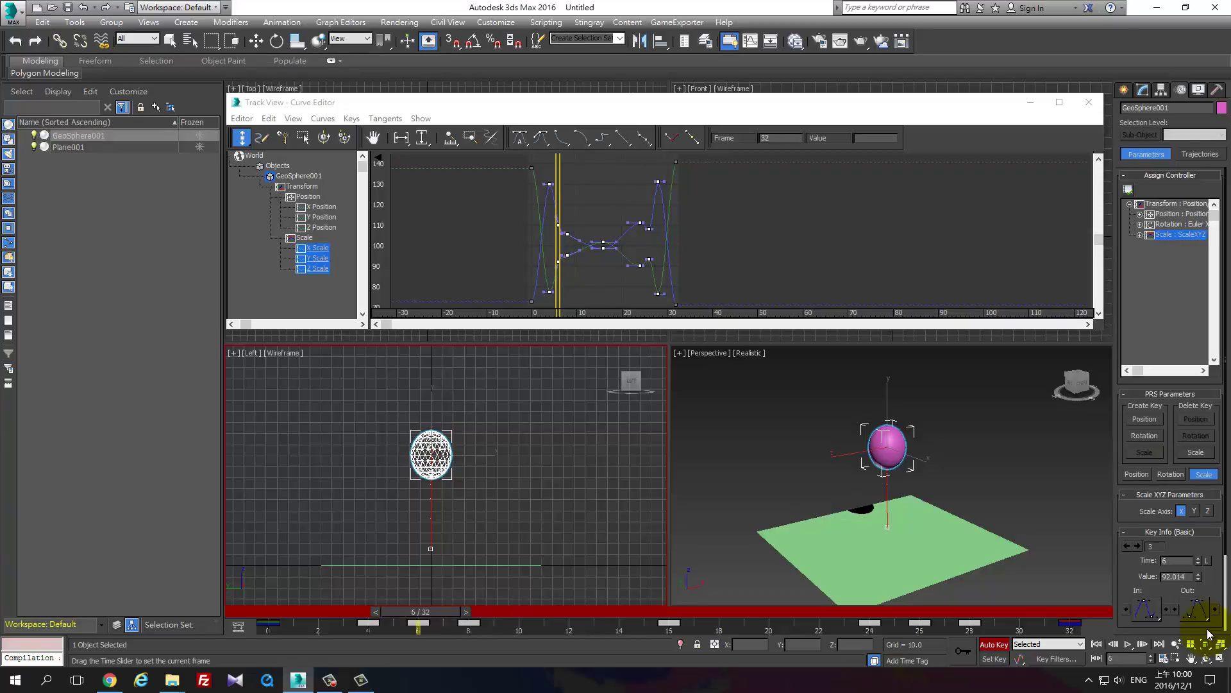
pyautogui.press('/')
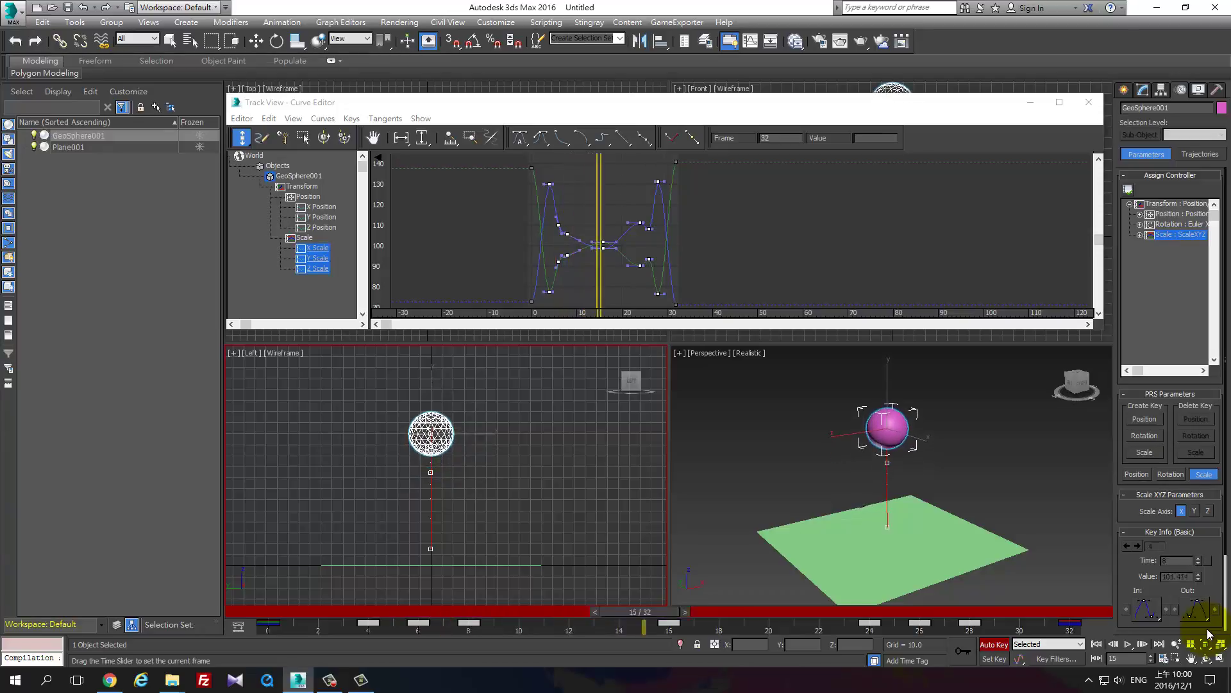
pyautogui.press('End')
pyautogui.press('/')
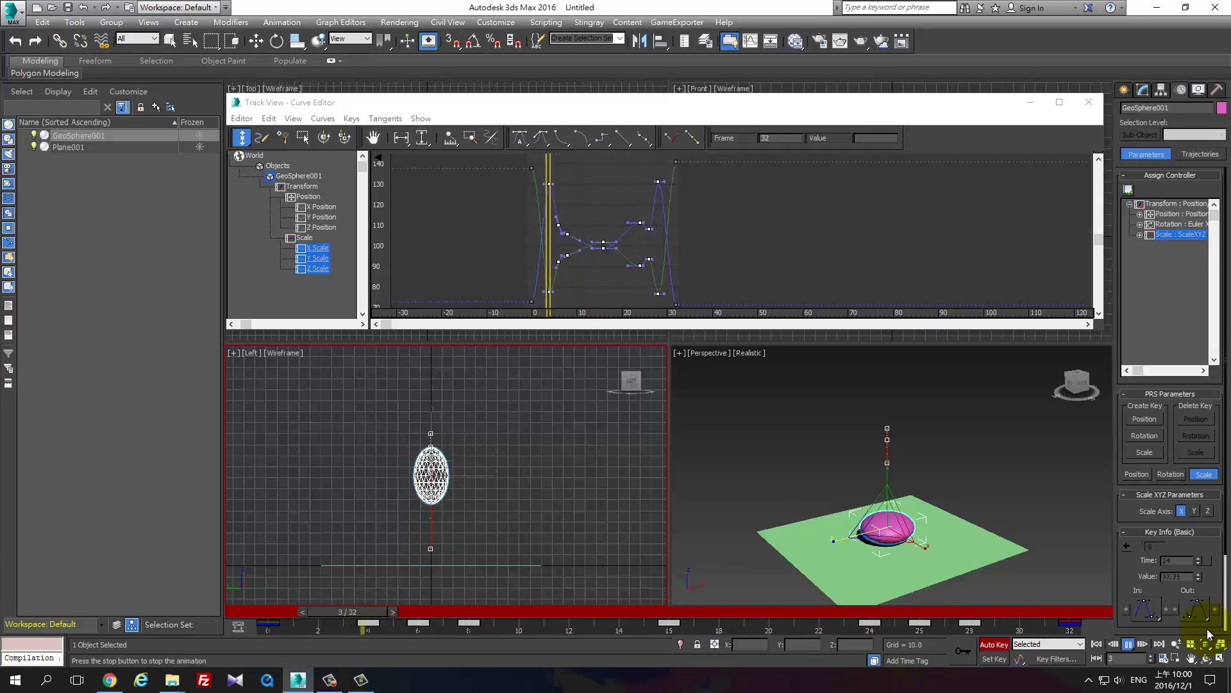
pyautogui.press('/')
pyautogui.press('/')
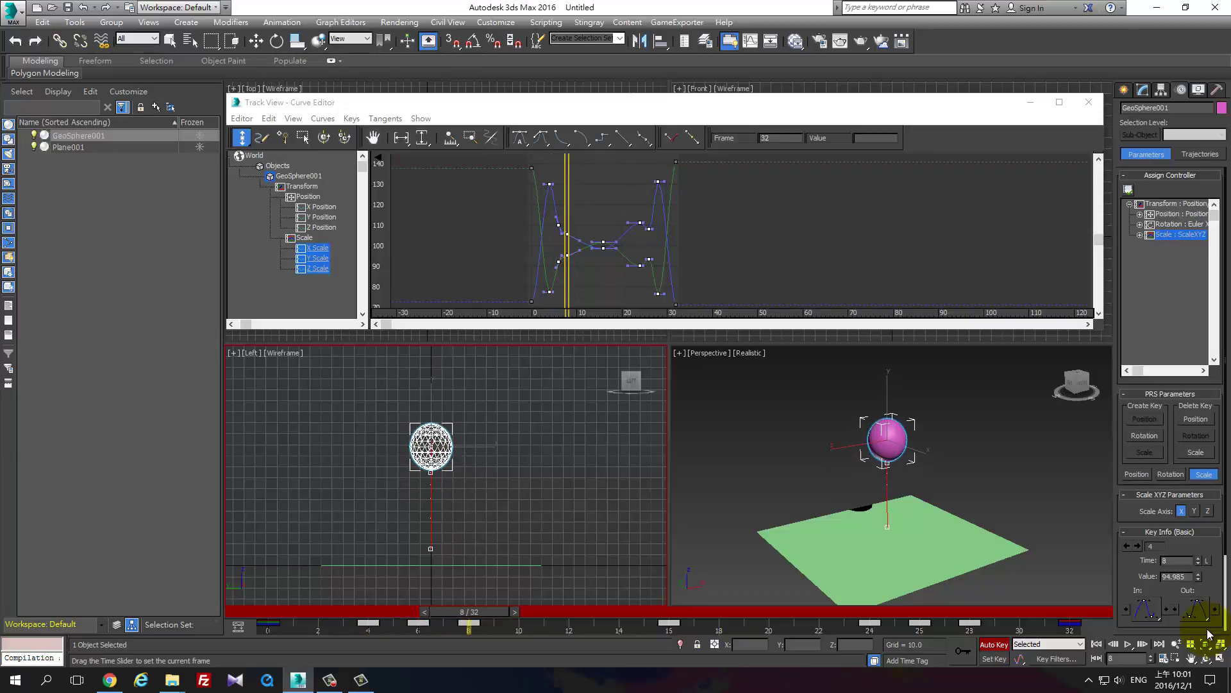
# Step: Squash the sphere wider and shorter at frame 8 (scale 111, 90, 111), then return to frame 6
pyautogui.press('r')
pyautogui.moveTo(887, 442); pyautogui.dragTo(894, 443)
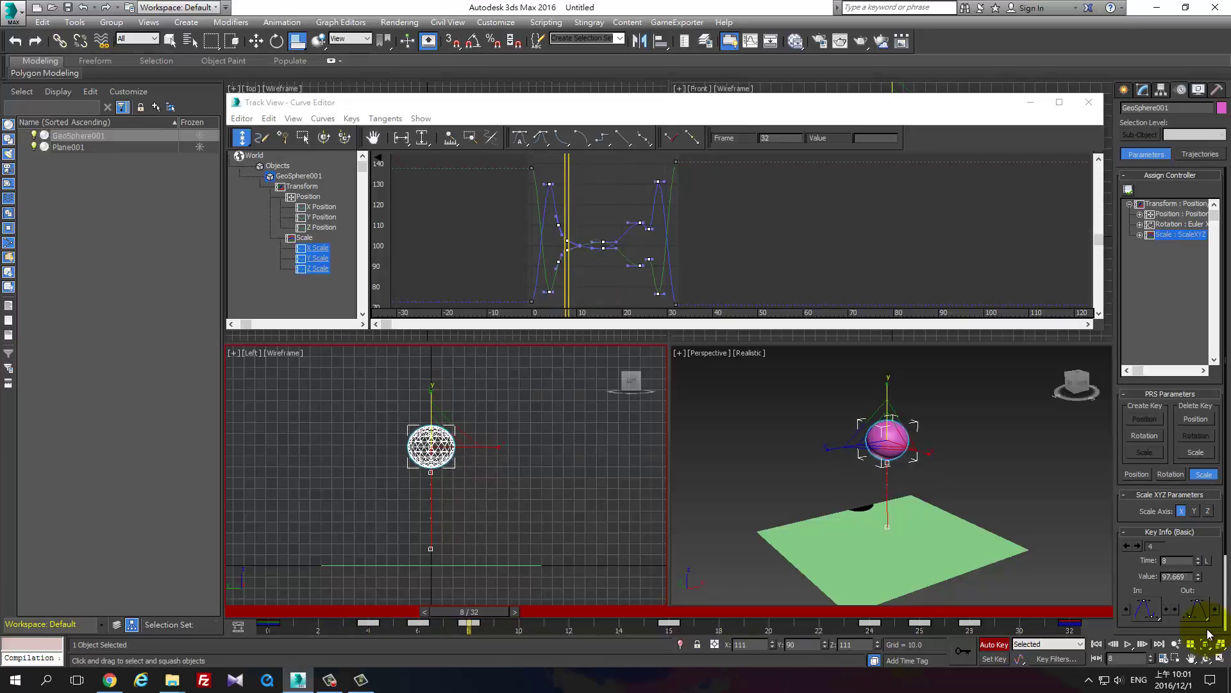
pyautogui.moveTo(469, 611); pyautogui.dragTo(420, 611)
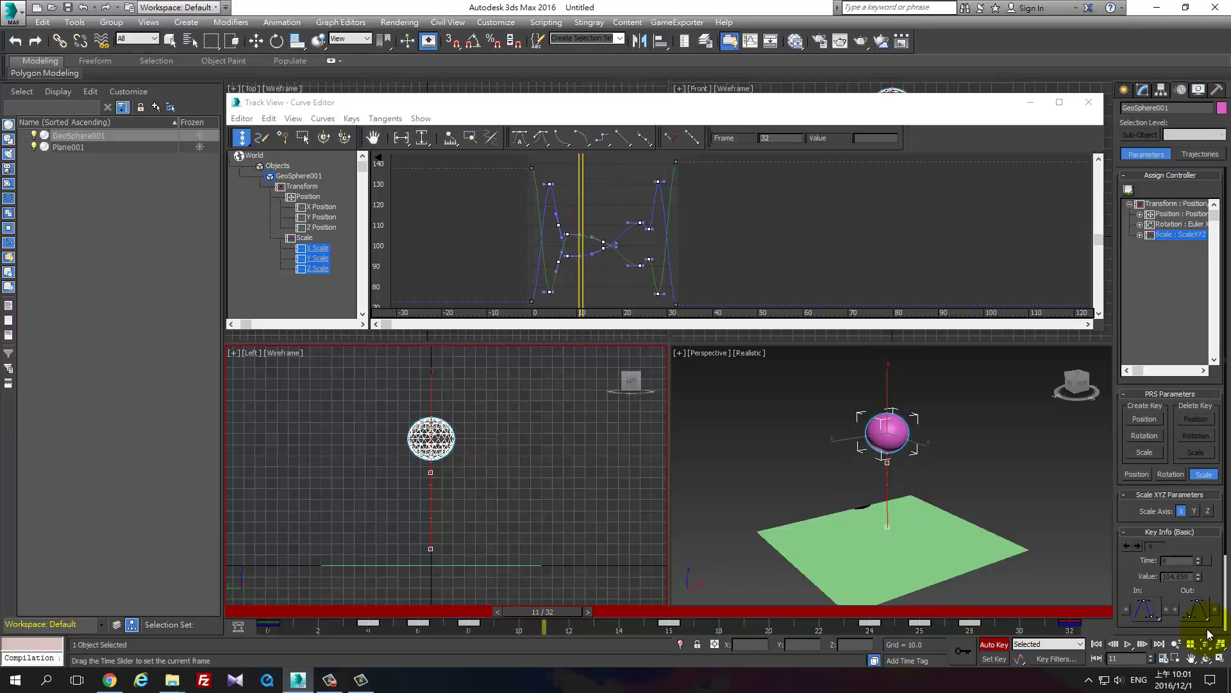
pyautogui.press('r')
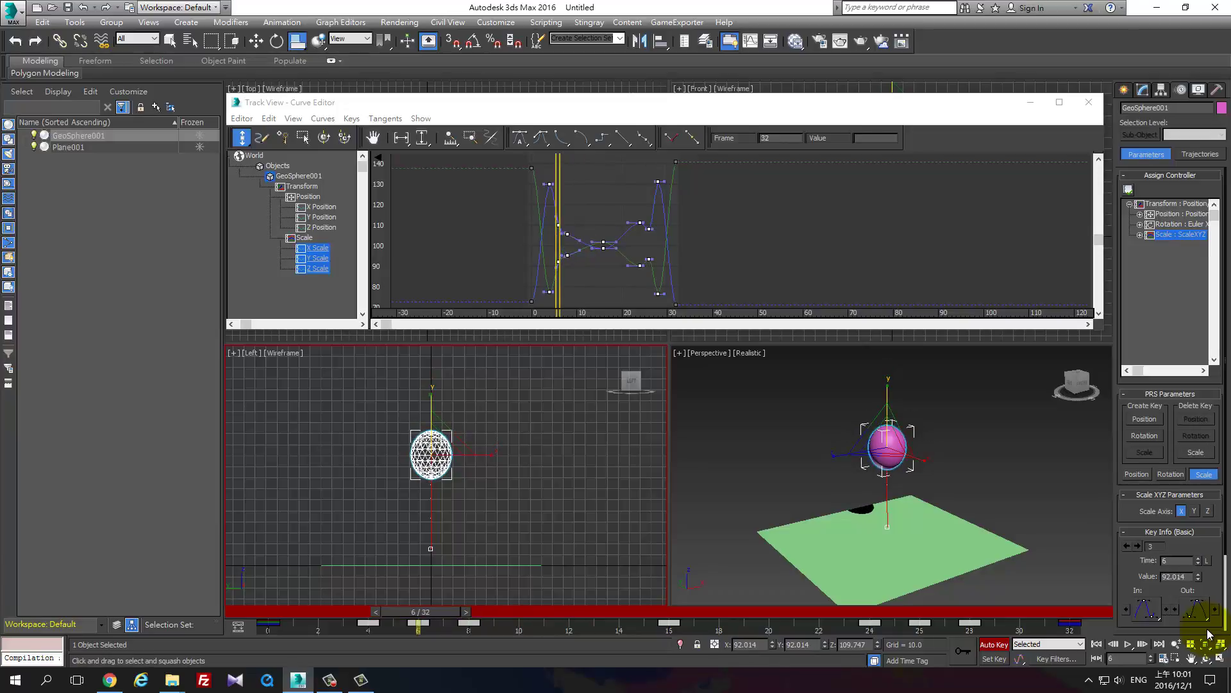